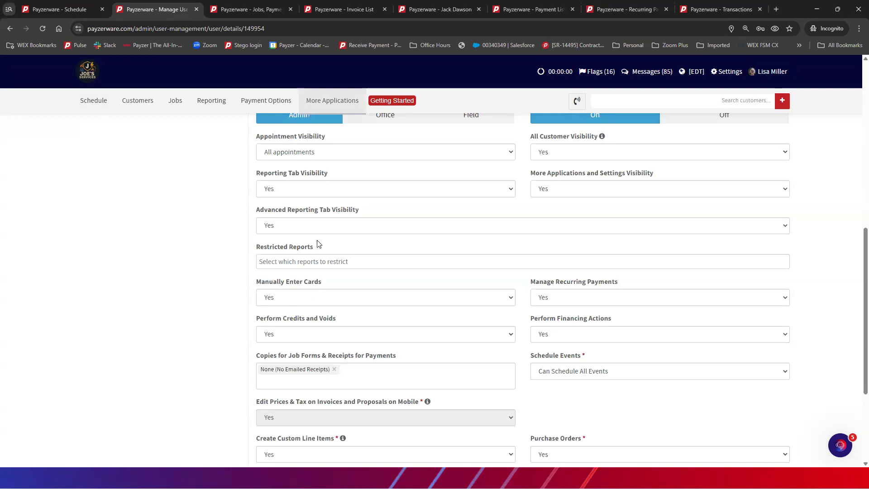
Check the available choices for the user's Manually Enter Cards permission
click(502, 300)
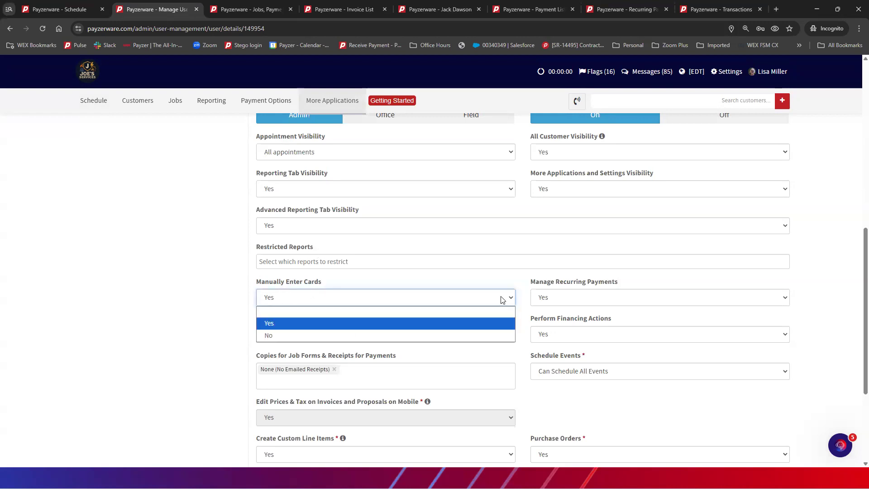
click(416, 298)
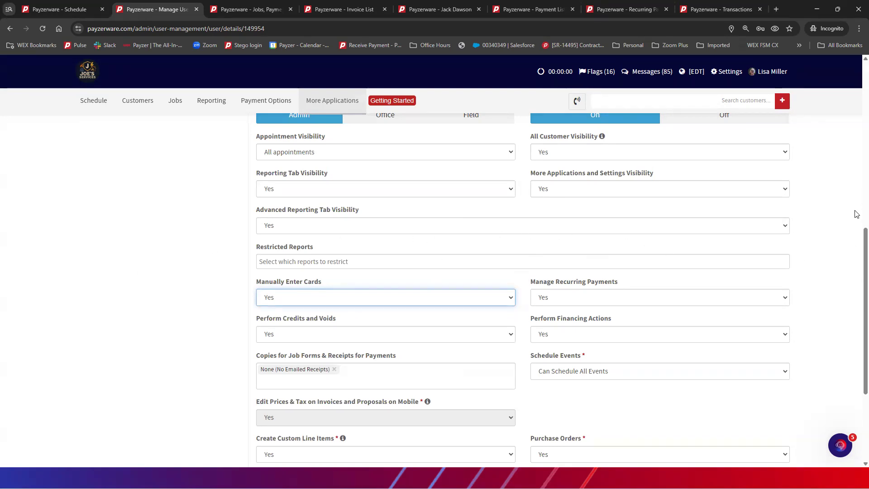
Go to the Payment Terms settings for jobs and view the details of the Net 15 terms
click(730, 75)
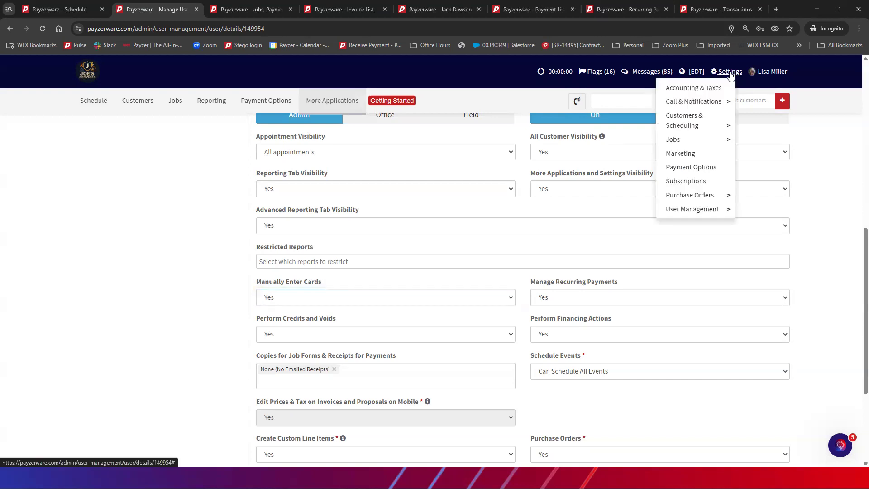
mouse_move(688, 141)
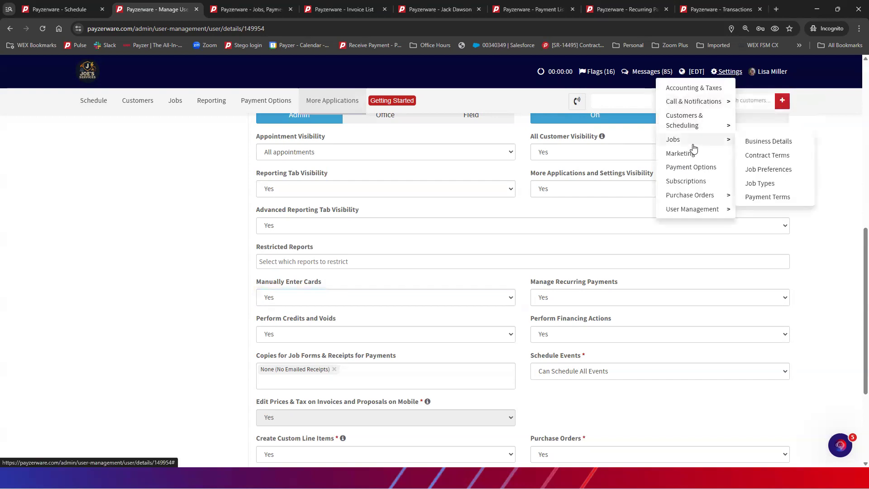
click(769, 198)
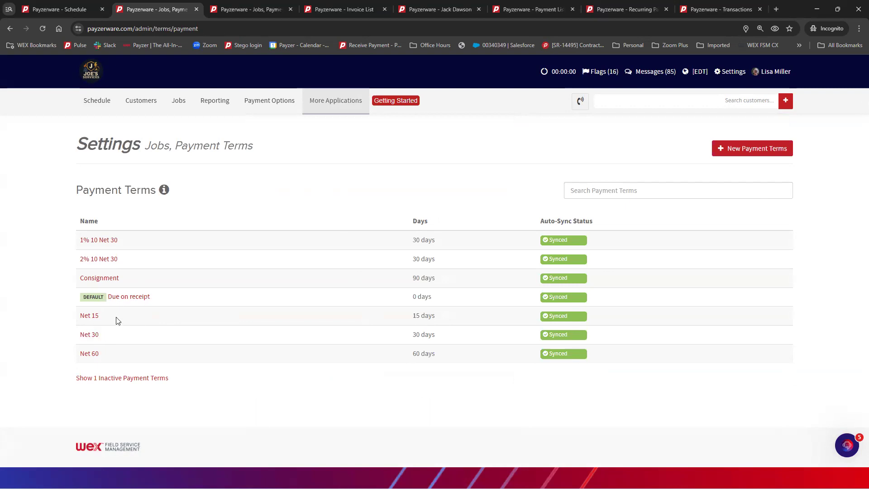
click(93, 317)
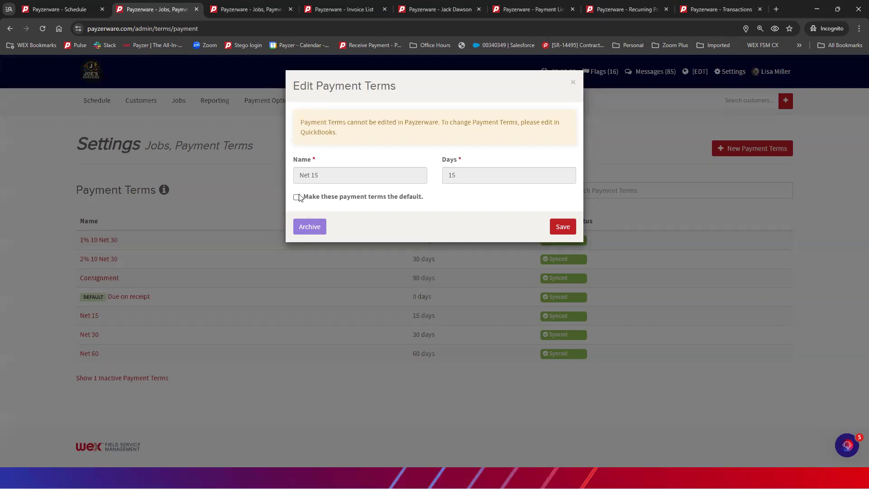
click(575, 83)
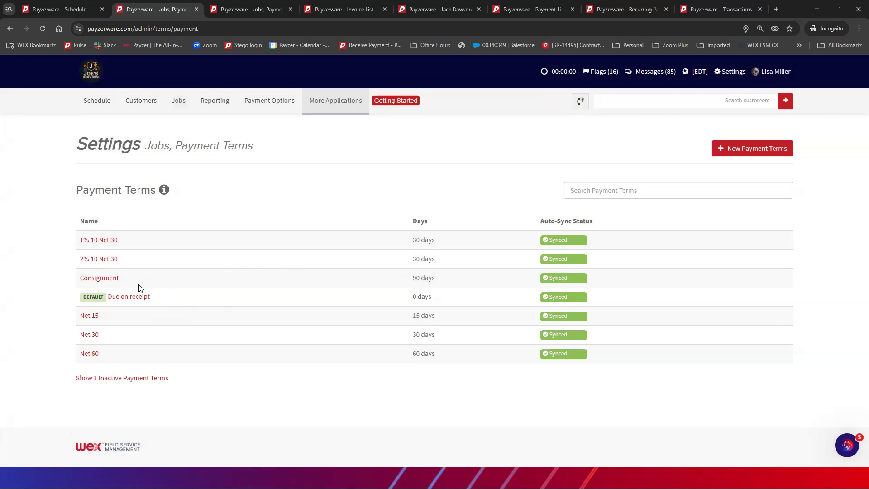
Switch to the open customer record and show its Settings & Preferences section
click(428, 6)
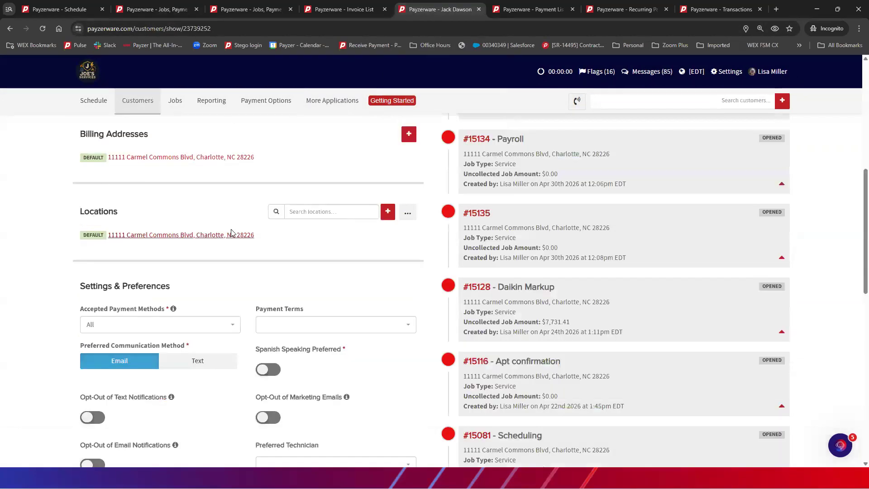
scroll(230, 231, up, 6)
scroll(231, 230, down, 8)
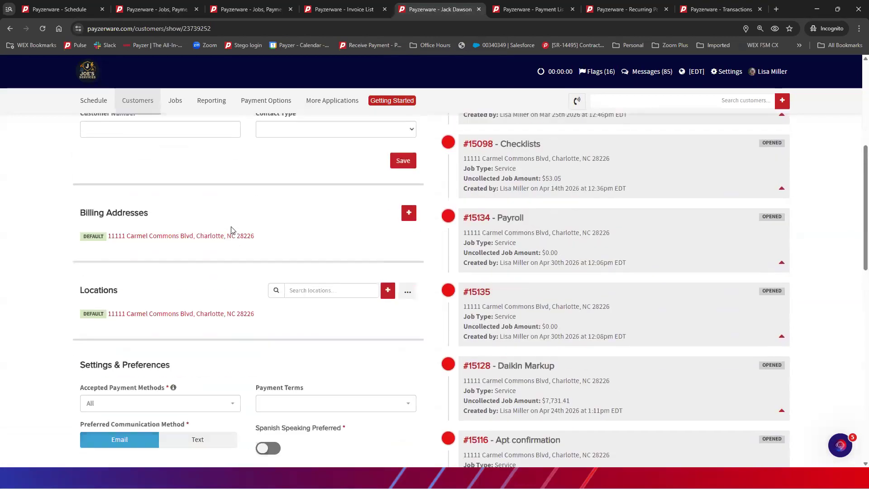
scroll(203, 251, down, 1)
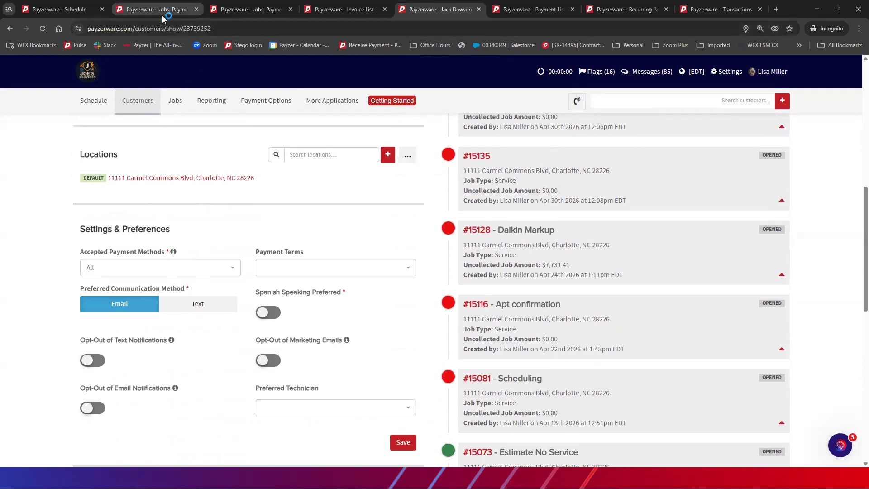
Close the duplicate Payment Terms page and return to the customer record
click(178, 9)
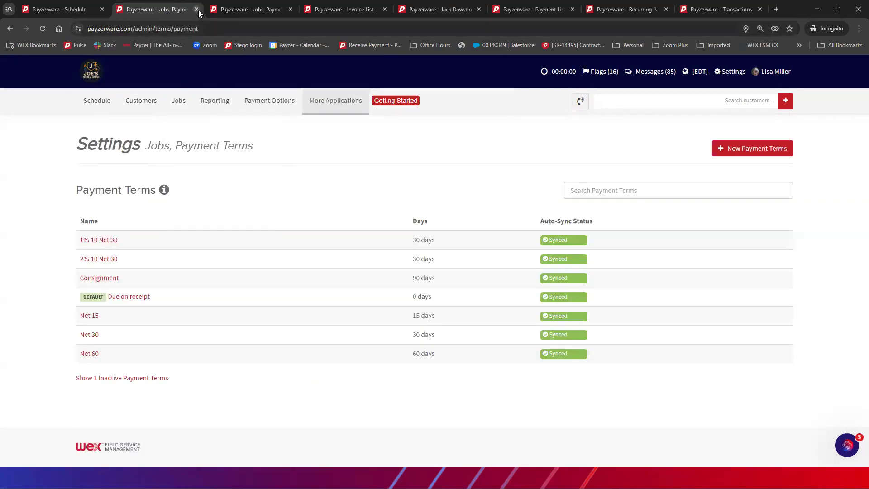
click(197, 10)
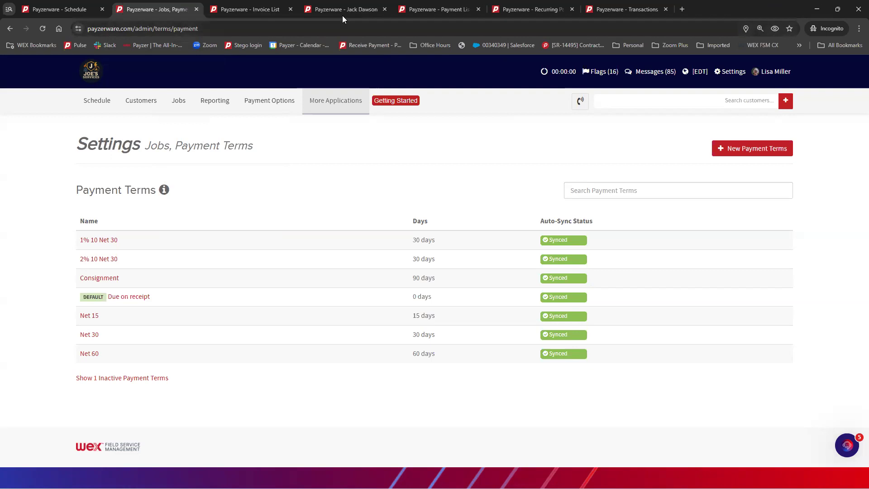
click(345, 11)
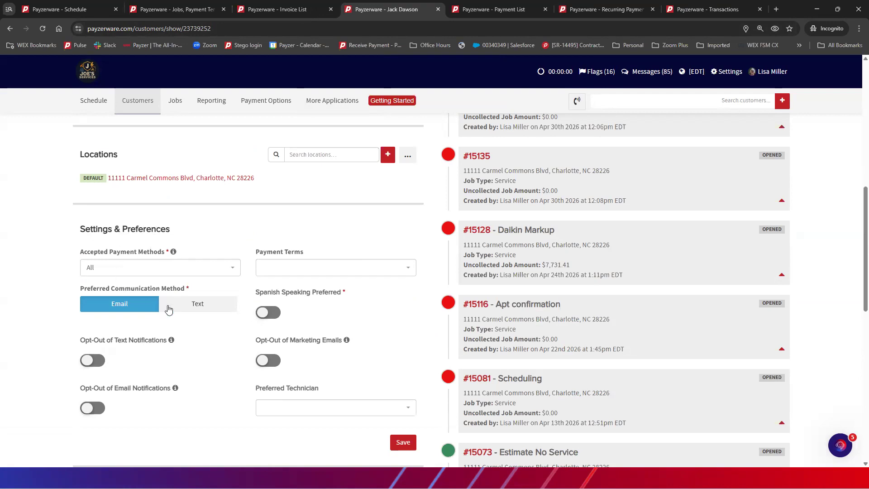
Review the Payment Terms and Accepted Payment Methods choices in the customer's preferences without changing them
click(378, 273)
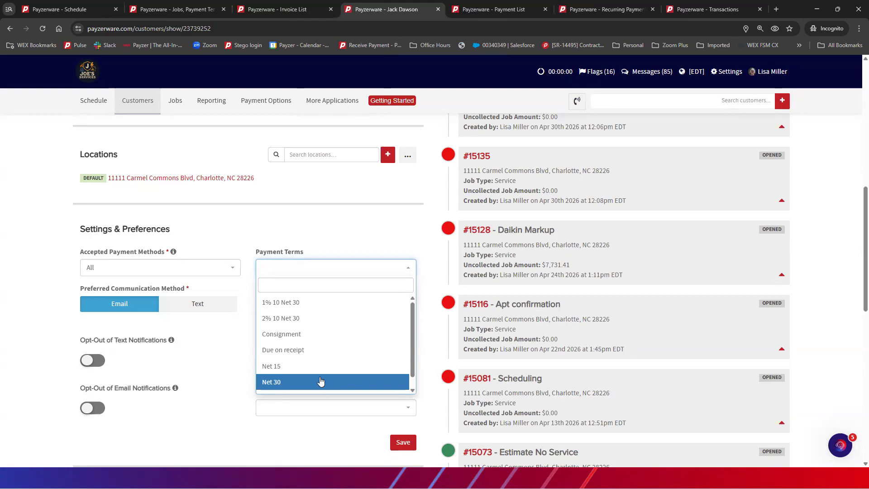
click(342, 228)
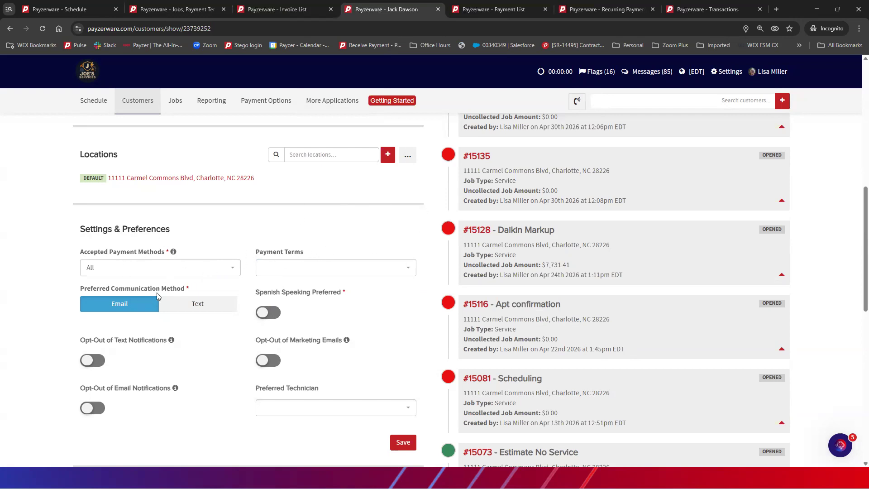
click(137, 267)
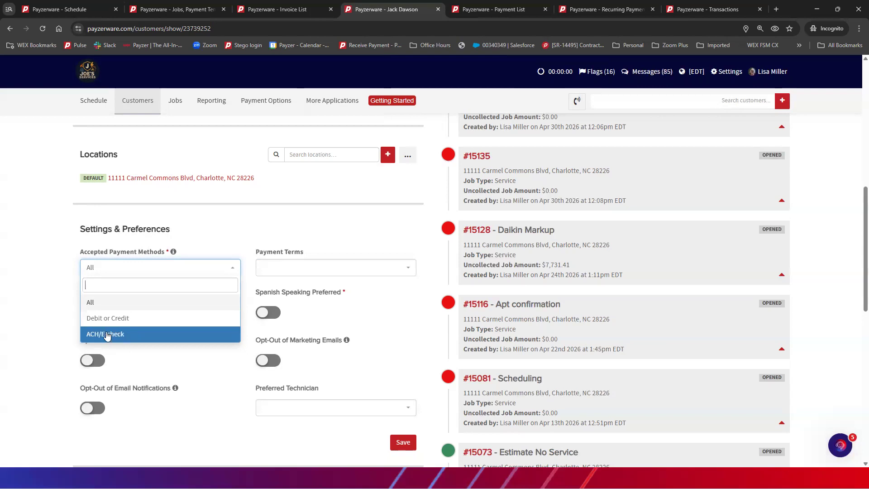
click(49, 212)
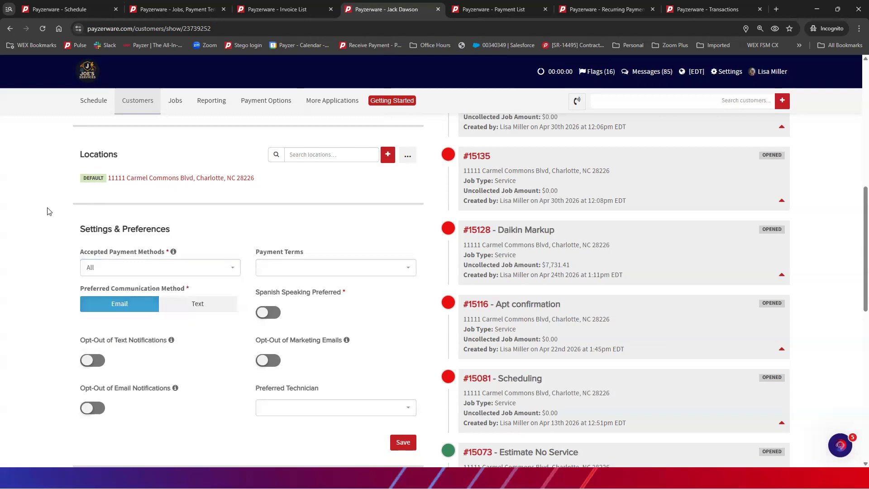
click(149, 273)
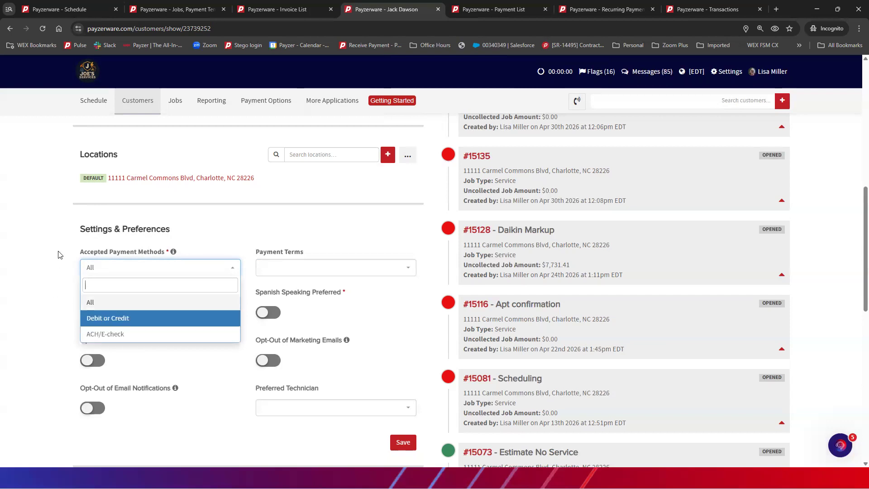
click(211, 231)
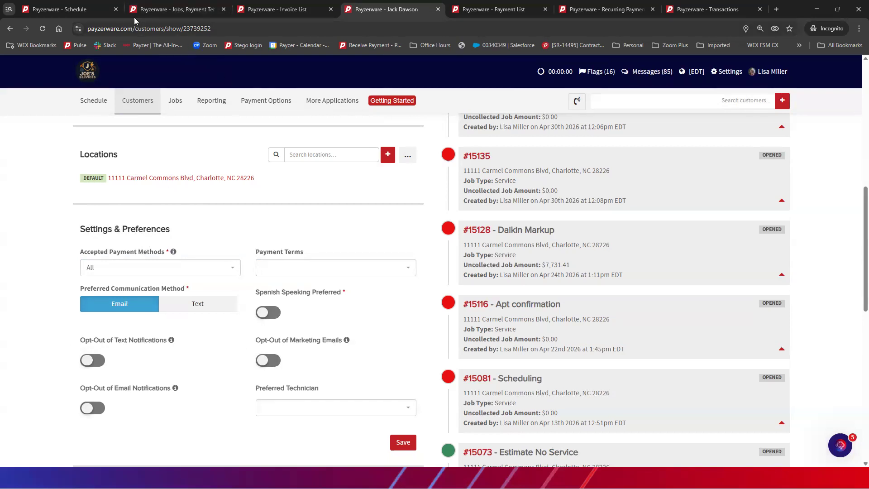
Go to the subscription settings and review the card processing and check acceptance details under Payment Options
click(81, 10)
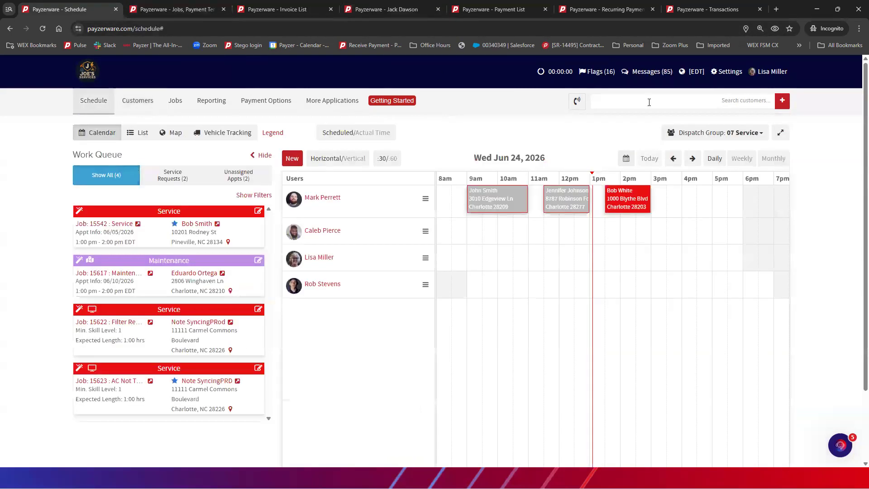
click(732, 75)
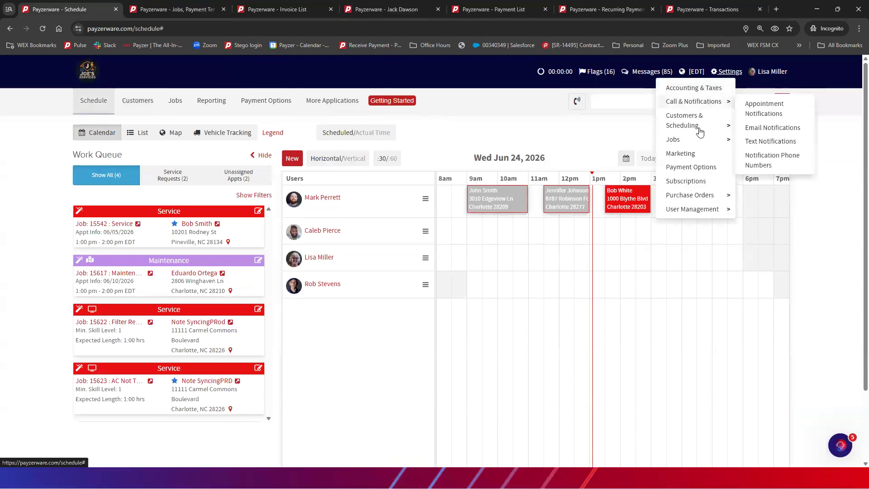
click(689, 181)
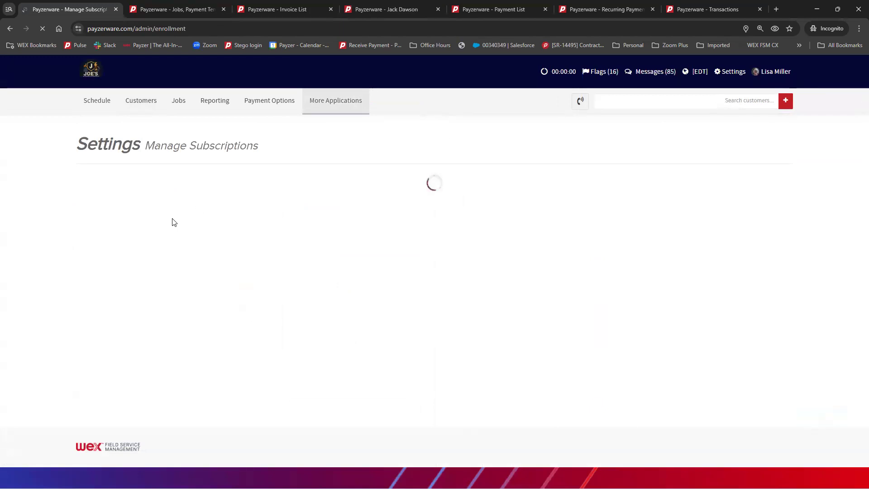
click(146, 184)
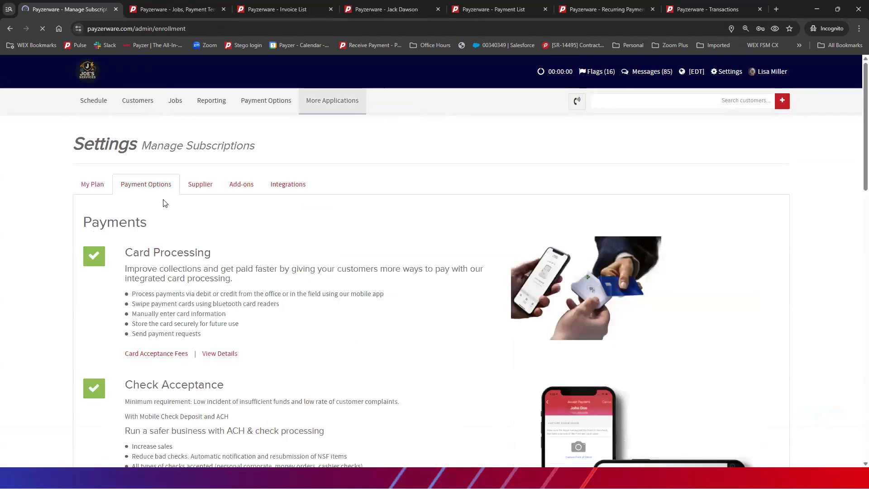
scroll(165, 203, down, 1)
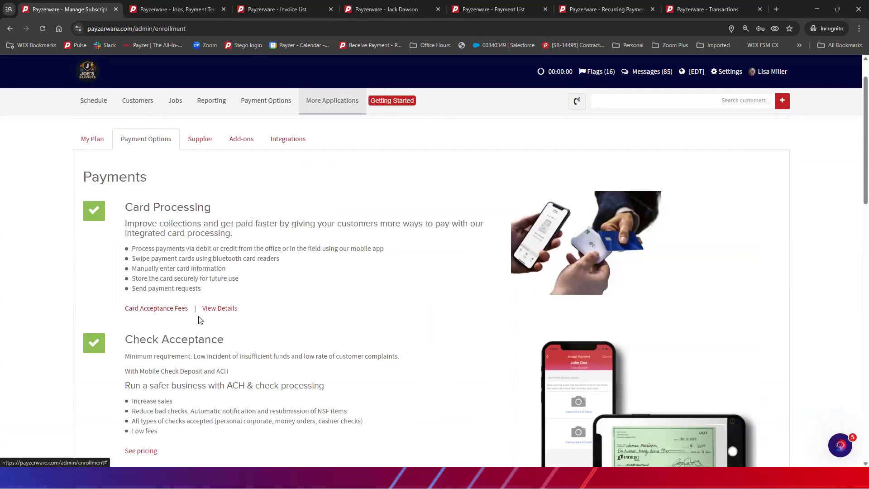
scroll(200, 322, down, 2)
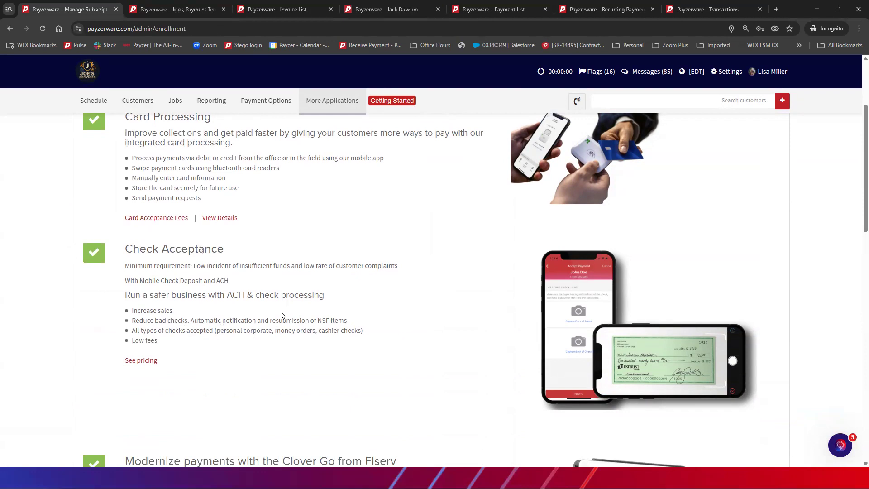
scroll(281, 316, up, 3)
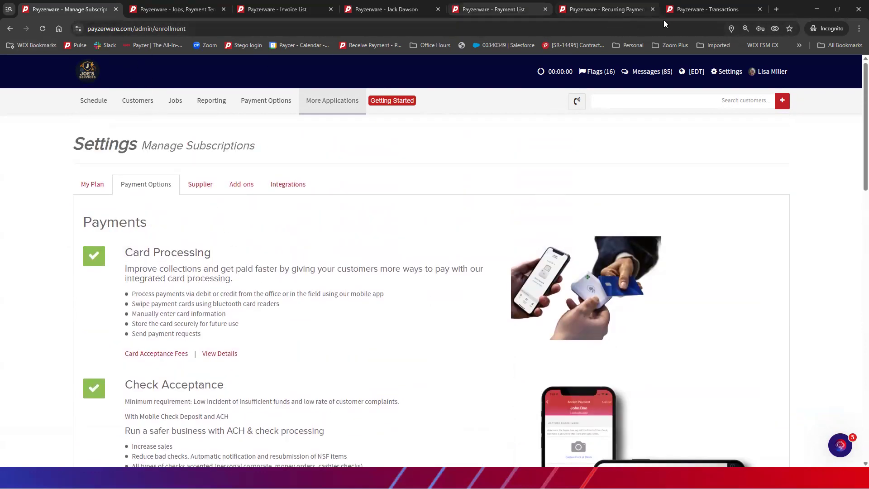
Switch to the Transactions page and filter the received payments by Check Batch
click(701, 11)
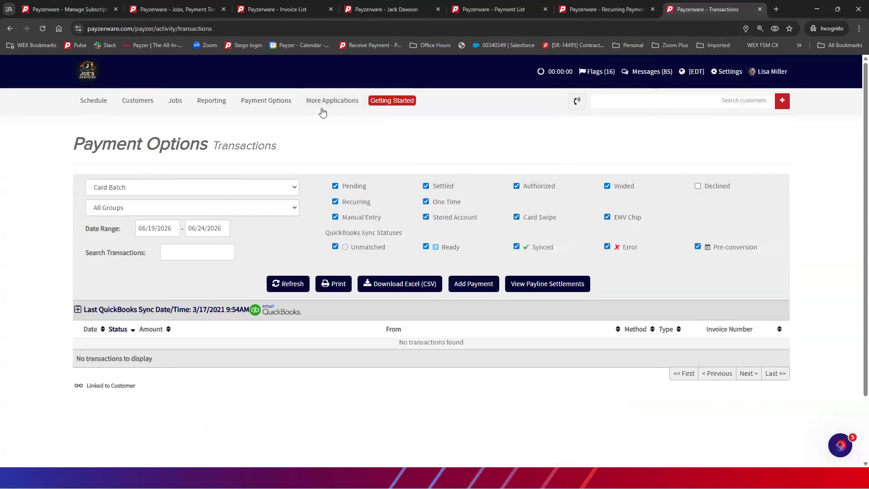
mouse_move(279, 100)
mouse_move(268, 149)
click(175, 191)
click(151, 226)
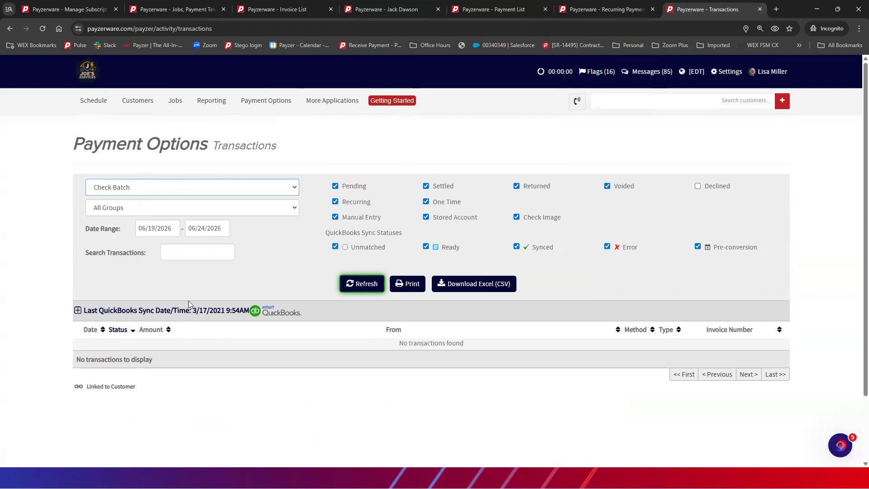
click(166, 187)
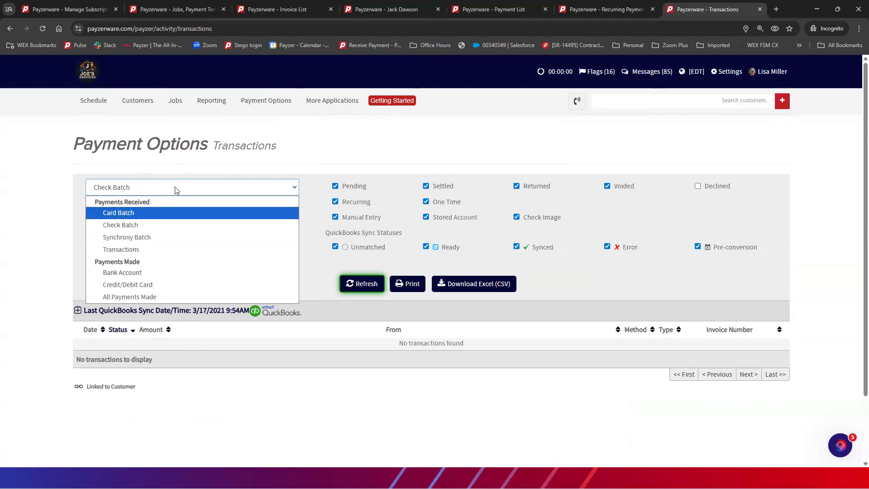
click(238, 167)
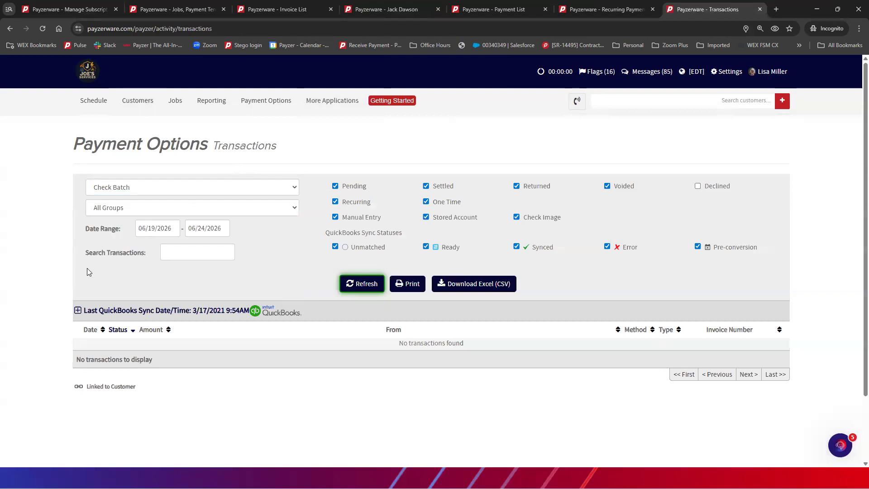
Set the start of the transaction date range to 01/01/2026 and refresh the list
click(175, 228)
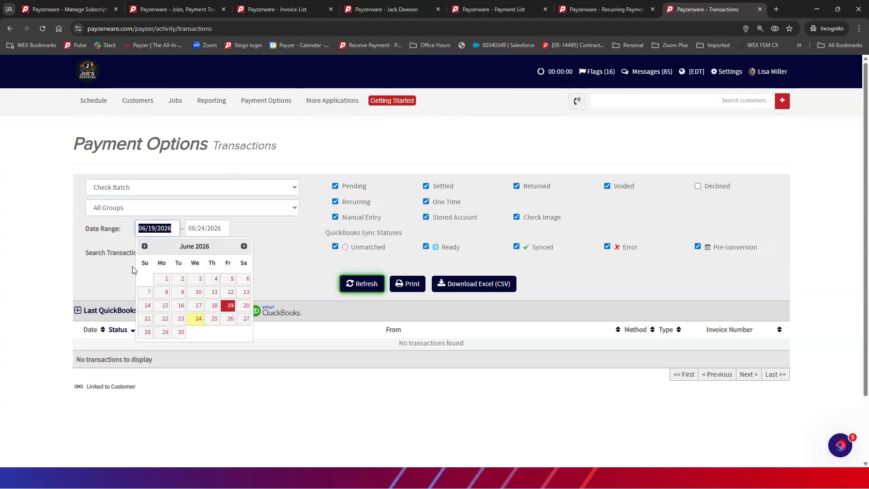
click(144, 246)
click(144, 246)
click(144, 246)
click(144, 245)
click(144, 245)
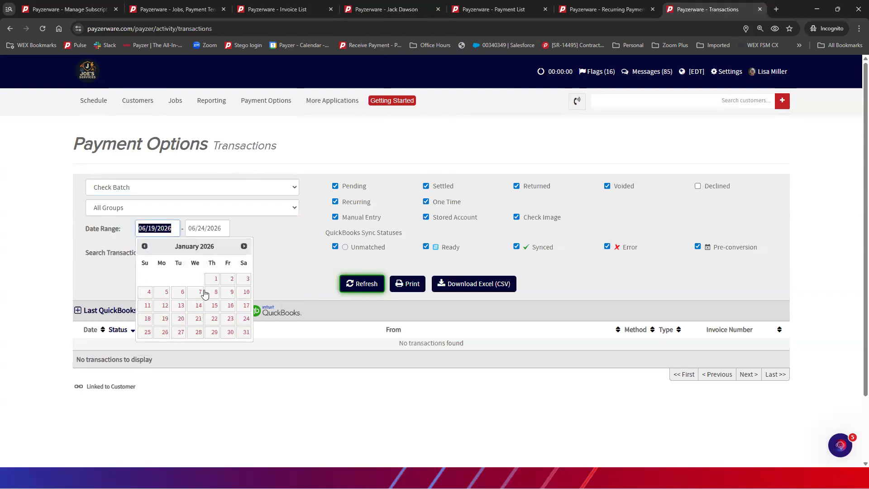
click(211, 279)
click(358, 285)
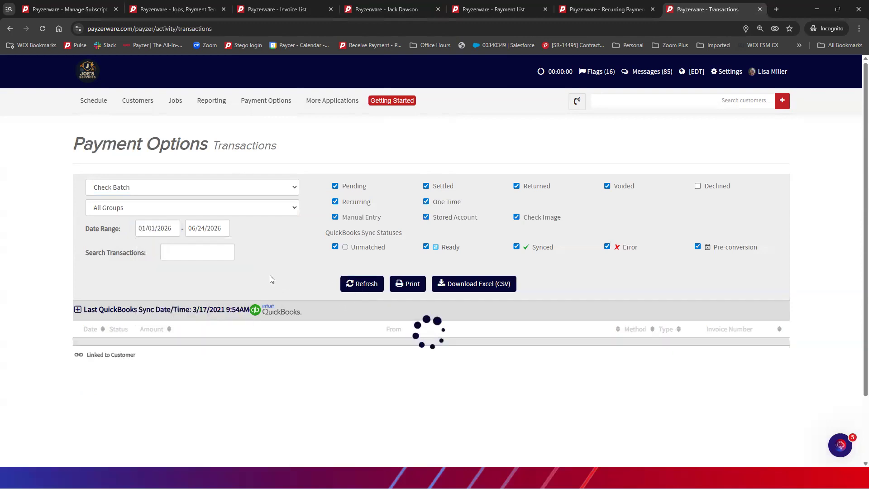
Move the start of the date range back four months from January 2026 and refresh the check batch transactions
click(156, 228)
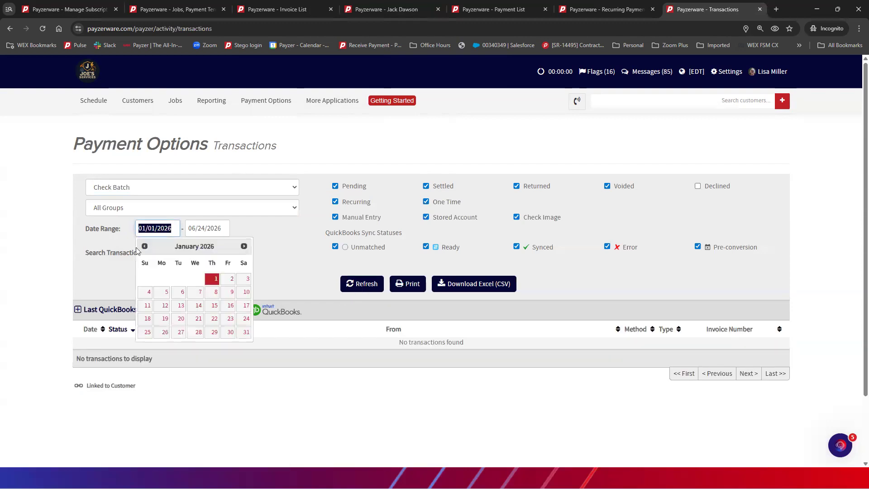
click(144, 246)
click(144, 246)
click(144, 246)
click(144, 246)
click(162, 279)
click(360, 285)
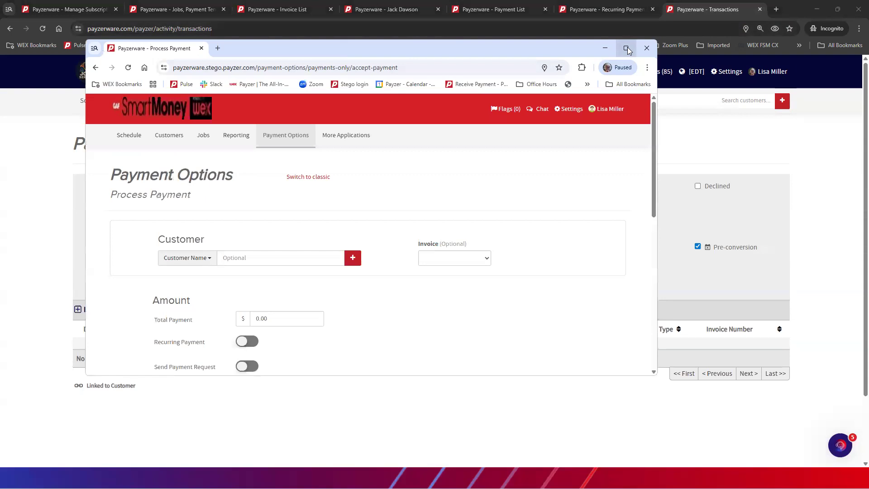
In the other Payzerware account's window, go to Transactions and list the card batch transactions starting from 01/01/2026
click(628, 47)
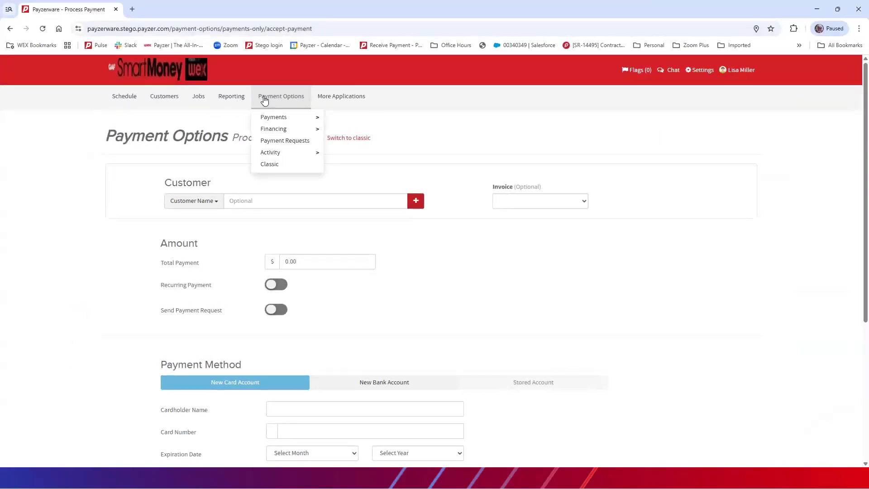
click(337, 155)
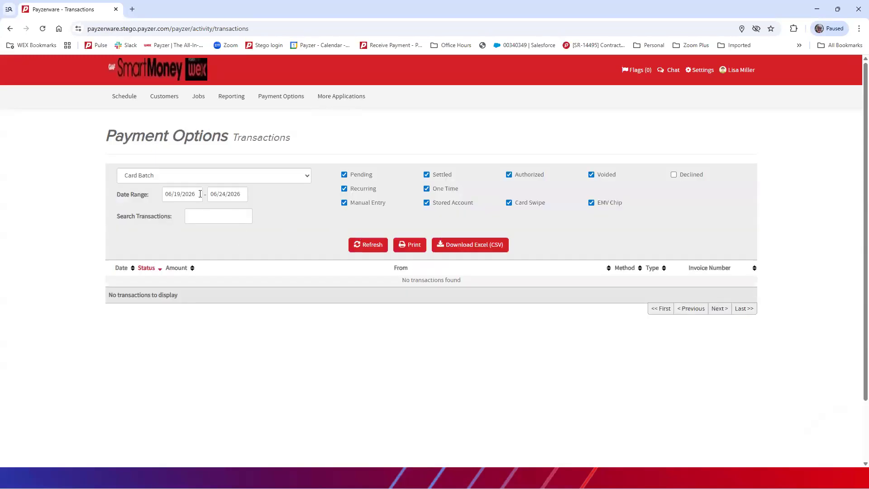
click(198, 193)
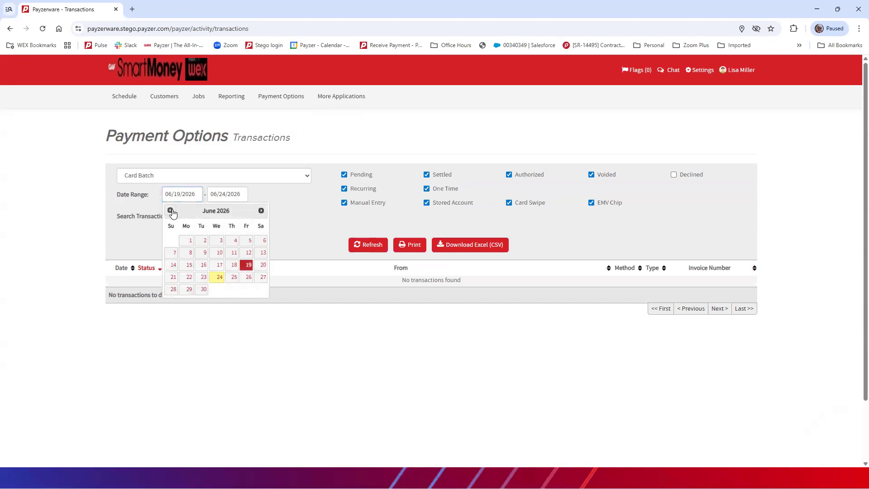
click(171, 210)
click(170, 210)
click(170, 211)
click(170, 211)
click(170, 211)
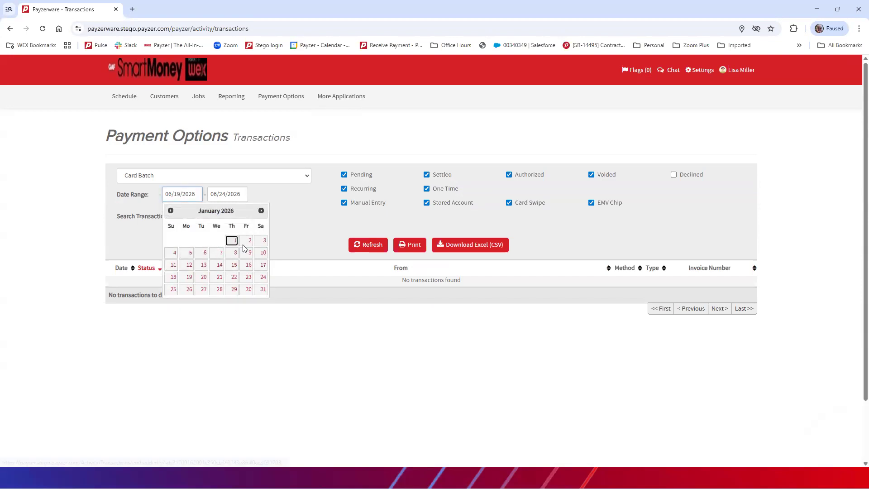
click(232, 241)
click(371, 246)
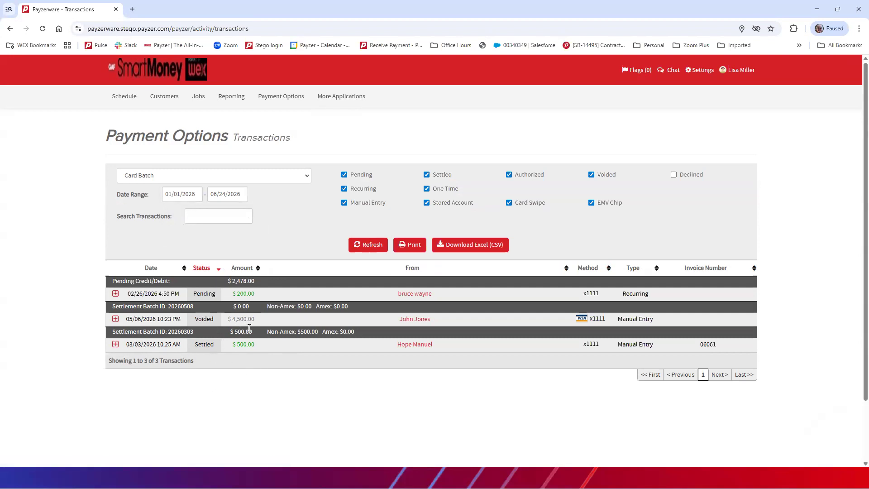
Review the receipt actions and payment details of the settled card transaction, and collapse it again
click(116, 345)
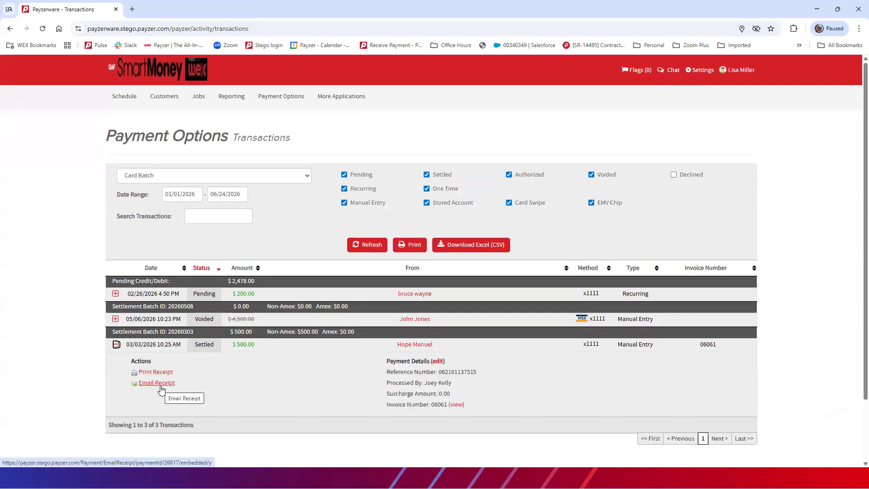
click(116, 345)
Switch the transaction filter to Check Batch and refresh the list
click(196, 182)
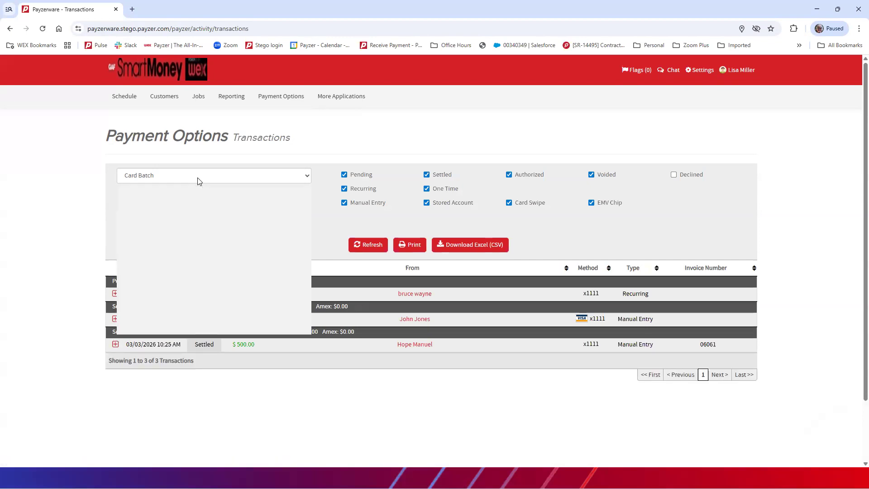
click(186, 212)
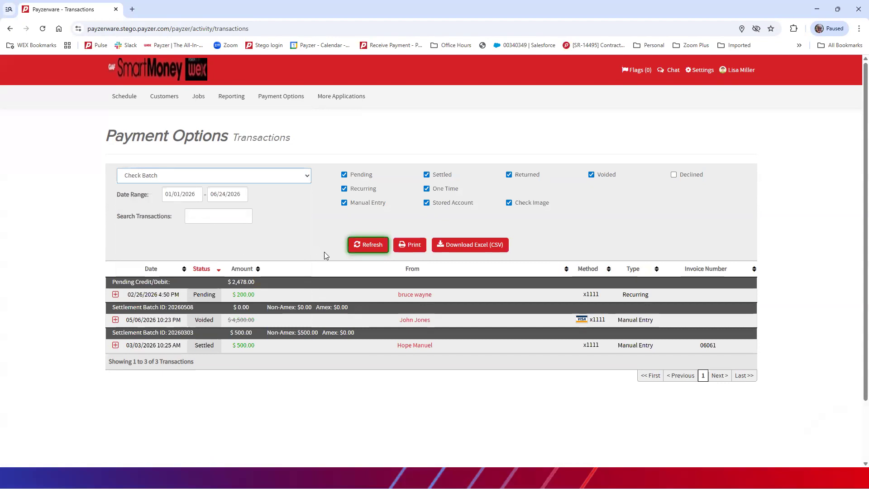
click(366, 248)
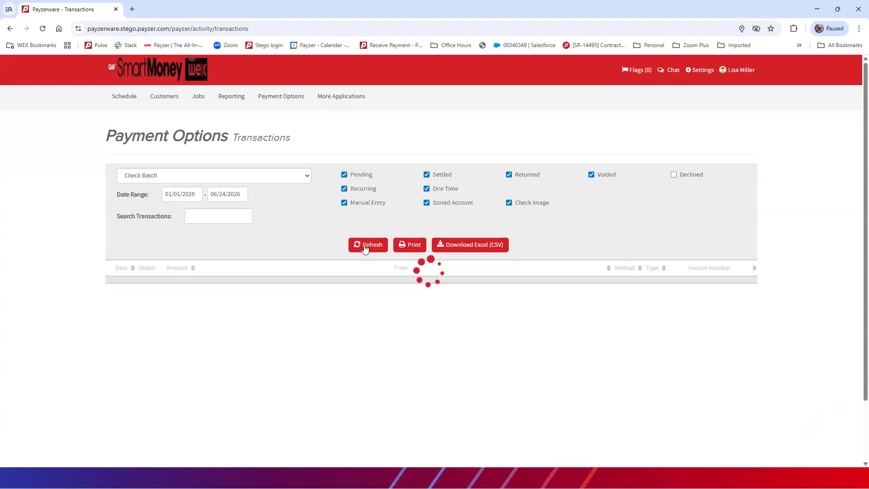
Set the start of the check batch date range to 09/01/2025 and refresh the list
click(195, 198)
click(170, 211)
click(170, 211)
click(170, 211)
click(170, 211)
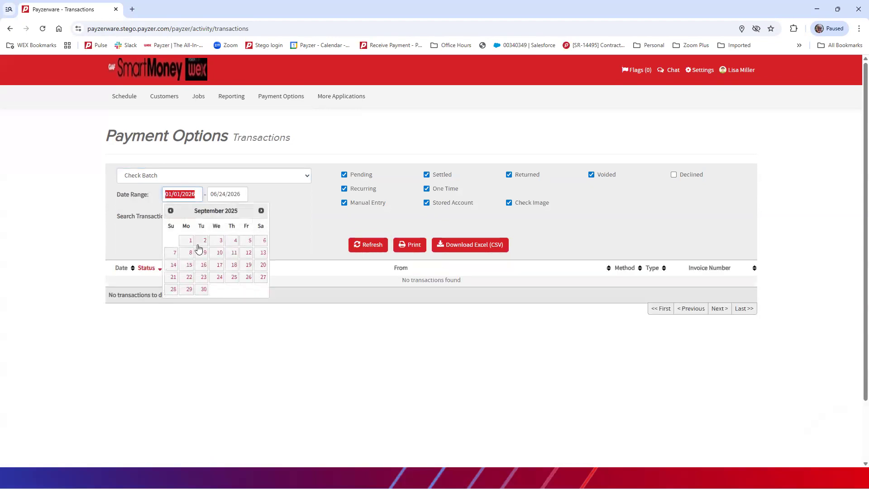
click(187, 241)
click(379, 246)
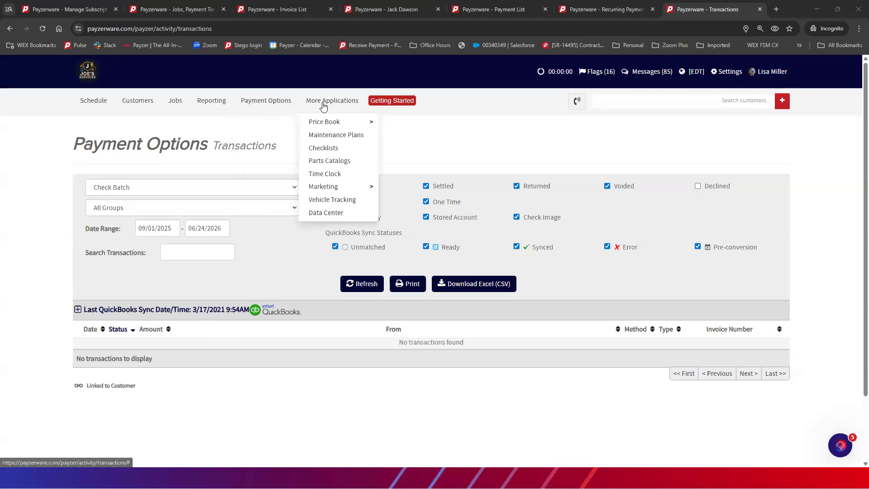
Go to the Statements page under payment activity and expand the WEX Field Service Management Statements
mouse_move(270, 102)
mouse_move(254, 148)
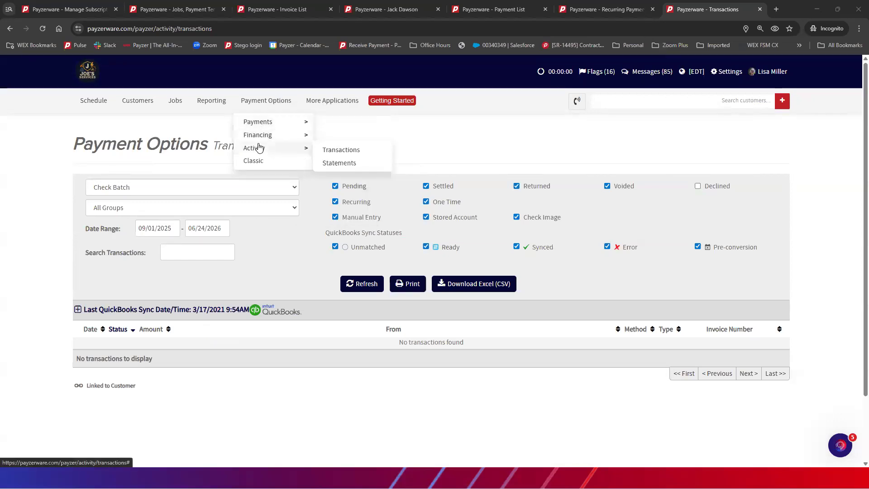
click(345, 164)
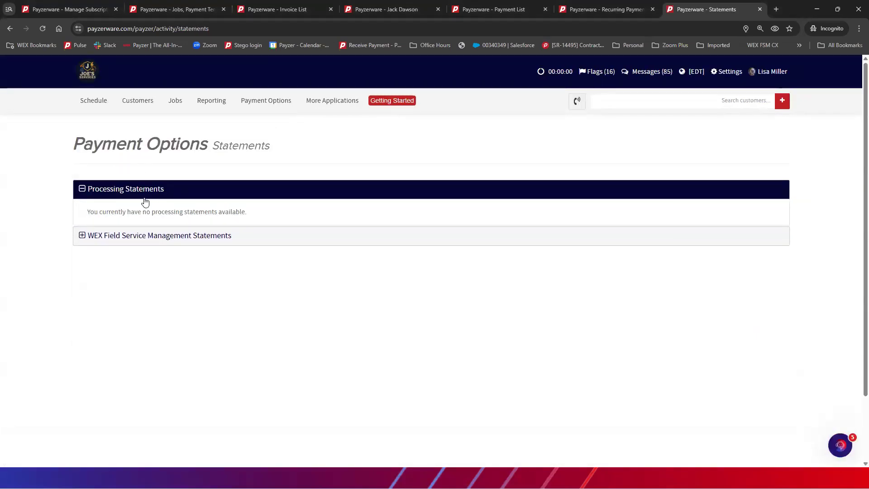
click(82, 236)
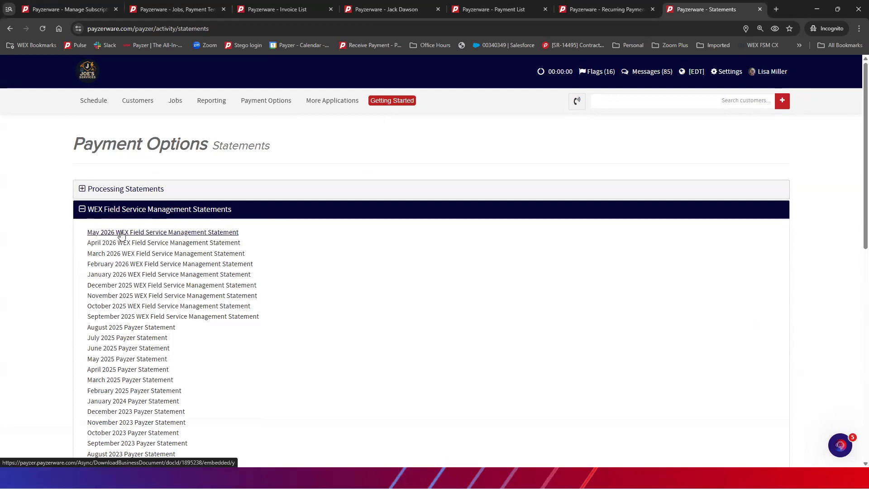
Download the May 2026 WEX Field Service Management Statement and open the PDF
click(189, 232)
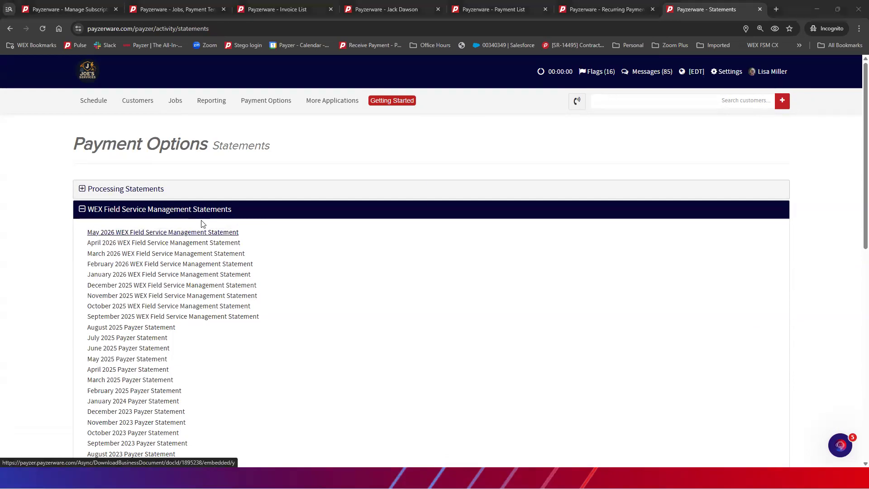
click(358, 227)
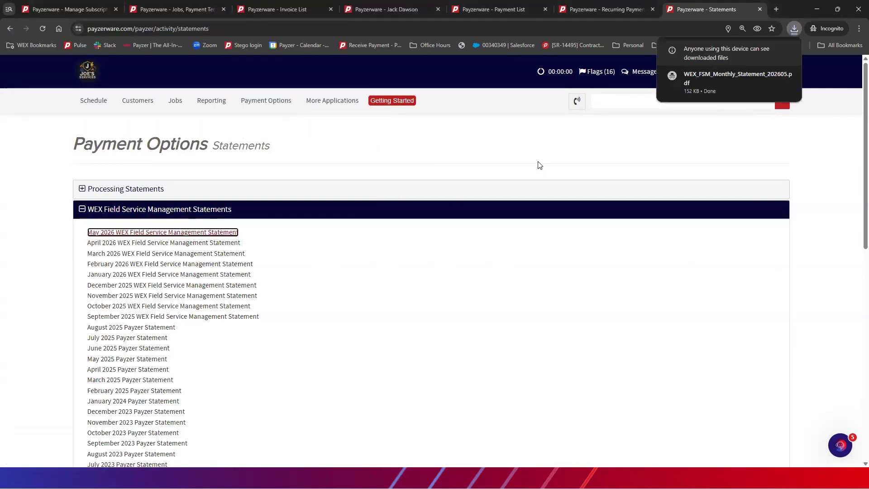
click(717, 75)
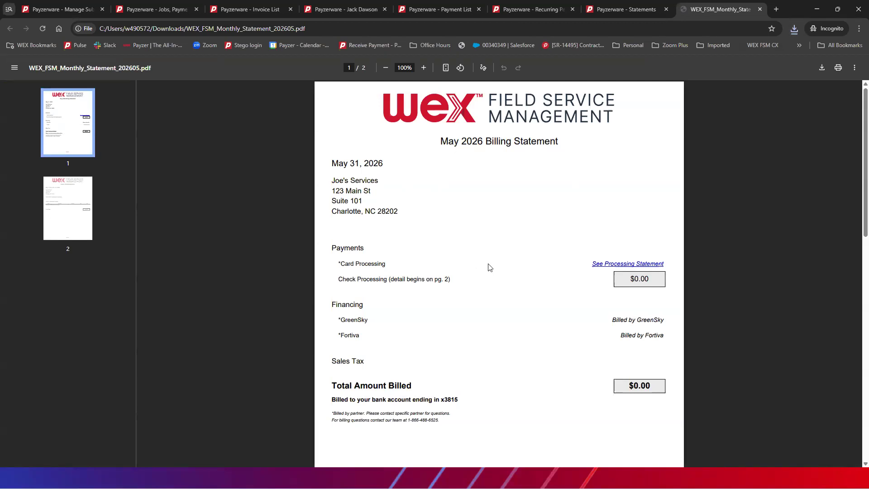
Review both pages of the May 2026 billing statement, including the check processing detail, and close the PDF
scroll(488, 267, down, 1)
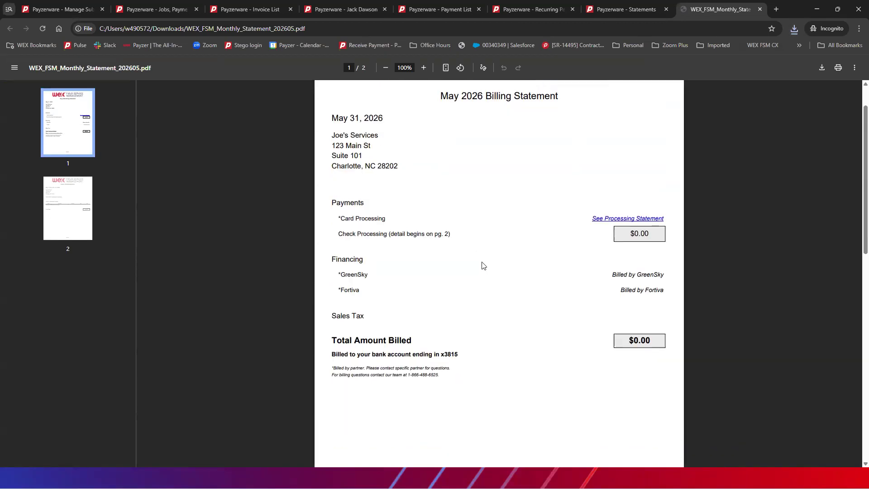
scroll(422, 278, down, 7)
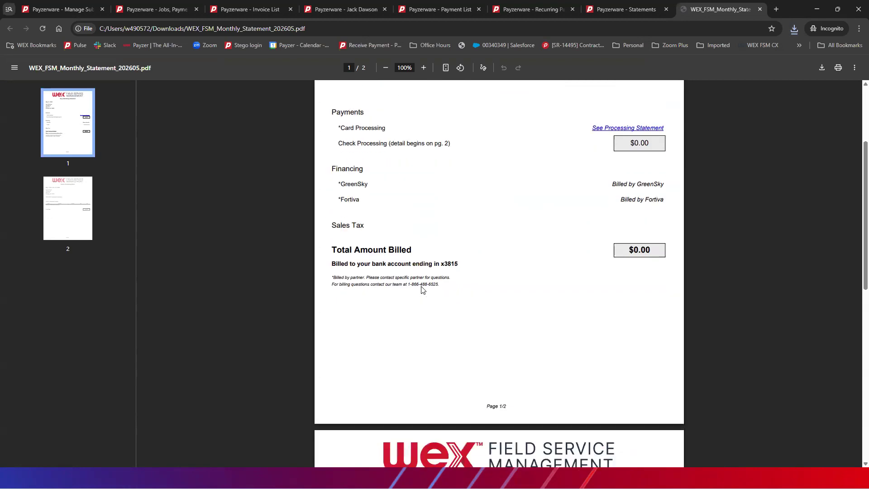
scroll(419, 281, down, 2)
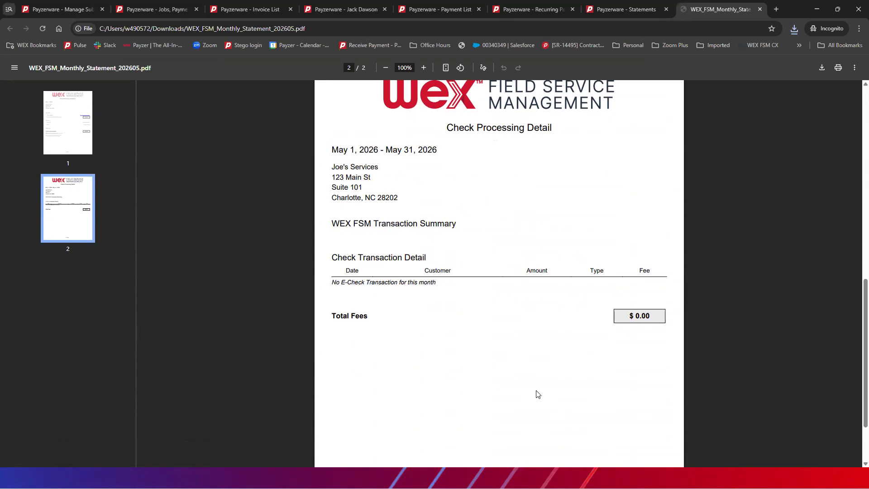
scroll(538, 394, up, 10)
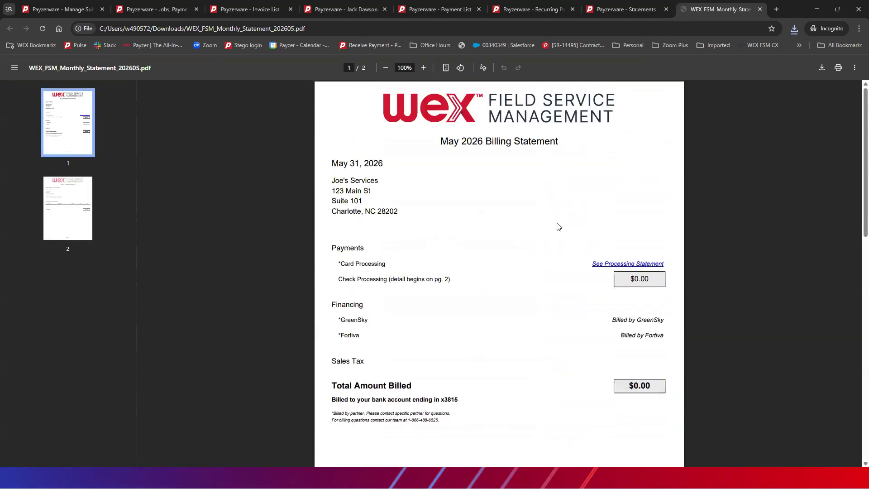
click(760, 9)
Switch to the open customer record and preview the Account on Hold status update without applying it
mouse_move(274, 98)
mouse_move(271, 147)
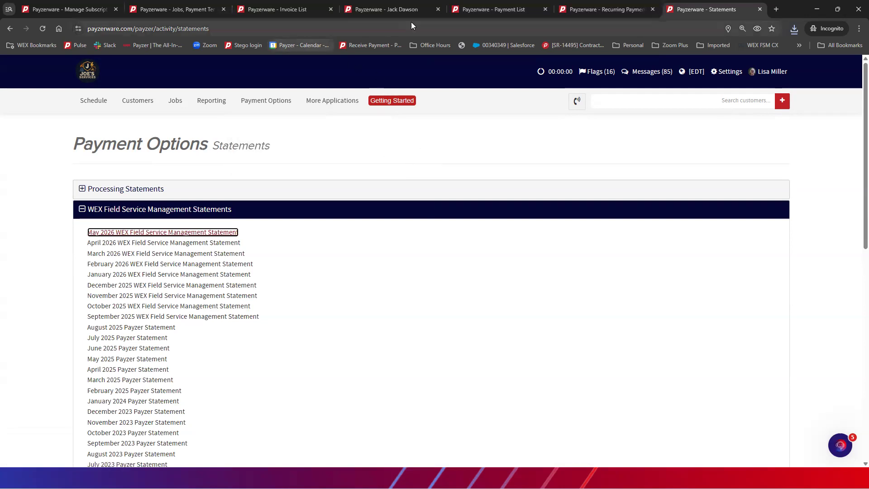
click(386, 9)
scroll(415, 289, up, 10)
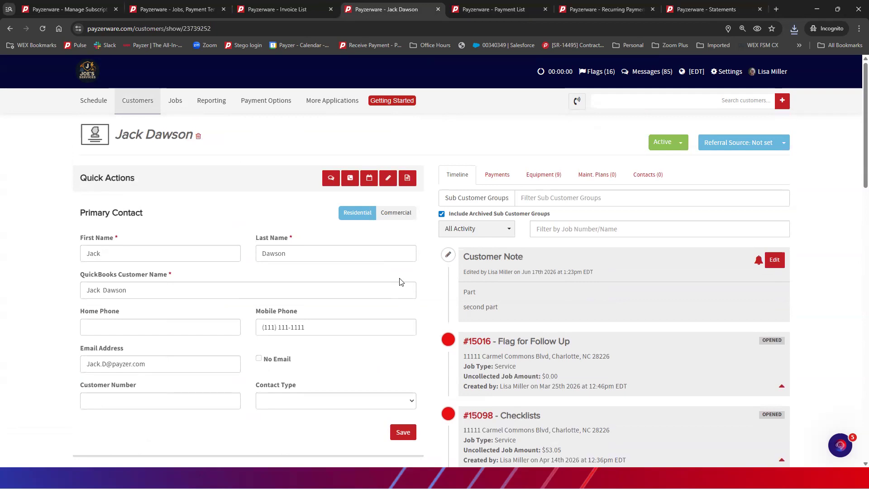
click(683, 145)
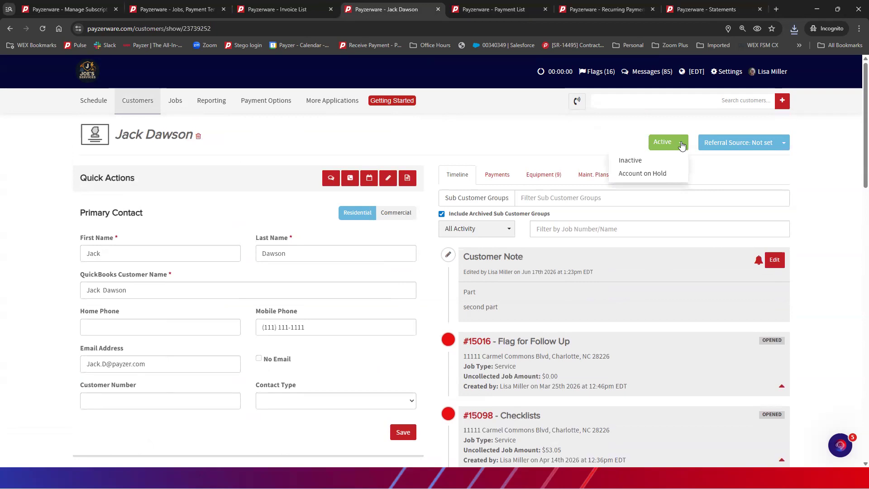
click(643, 175)
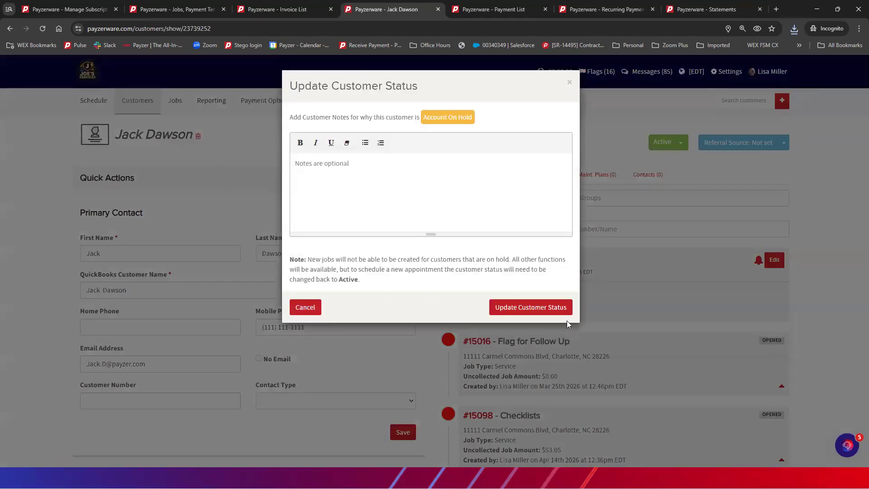
click(571, 84)
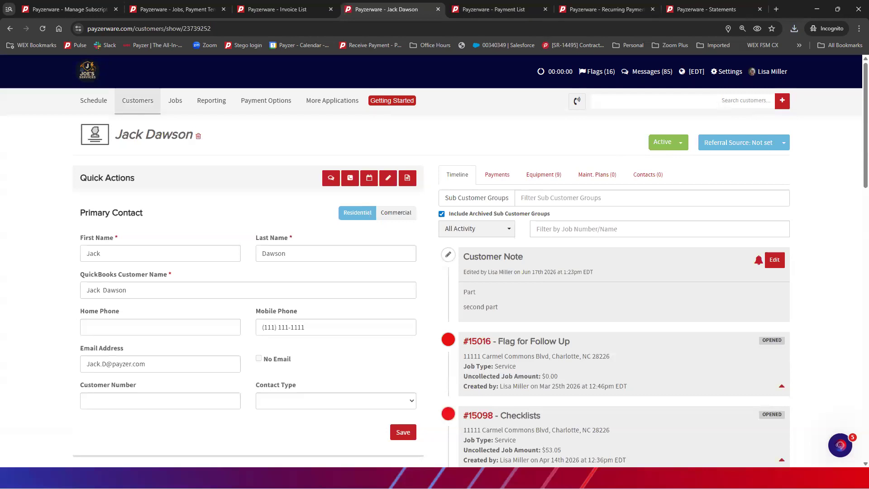
Show the customer's payments, expand the payments not fully applied to an invoice, and open the Apr 1st 2026 check payment
click(494, 177)
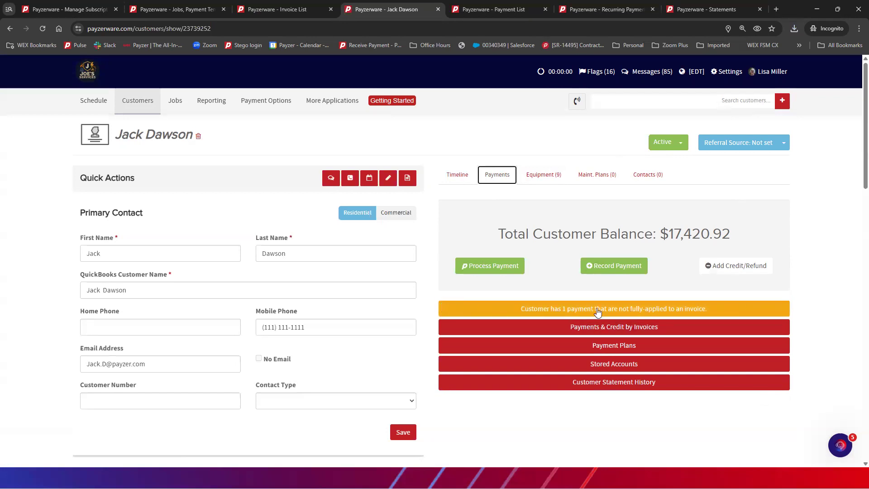
click(514, 310)
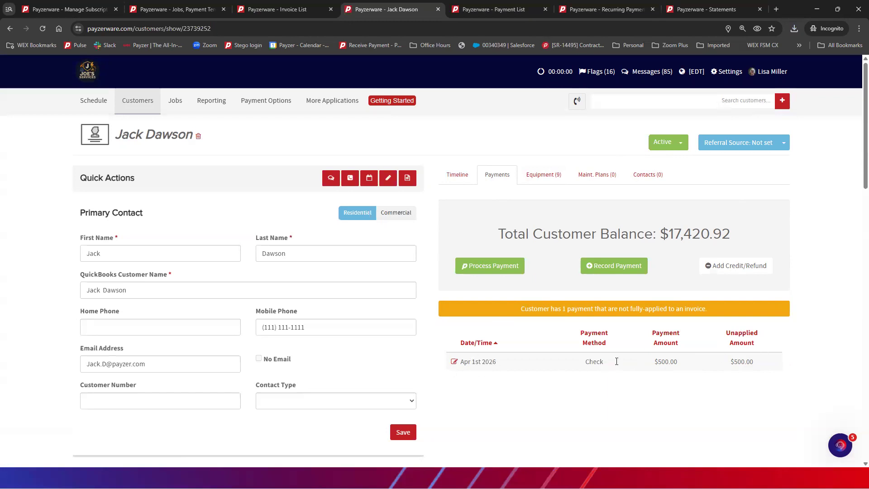
scroll(796, 353, down, 1)
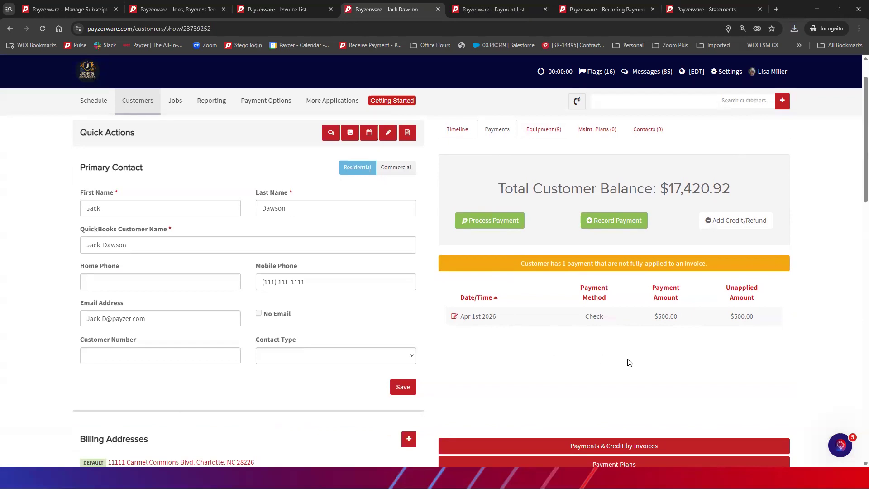
click(454, 317)
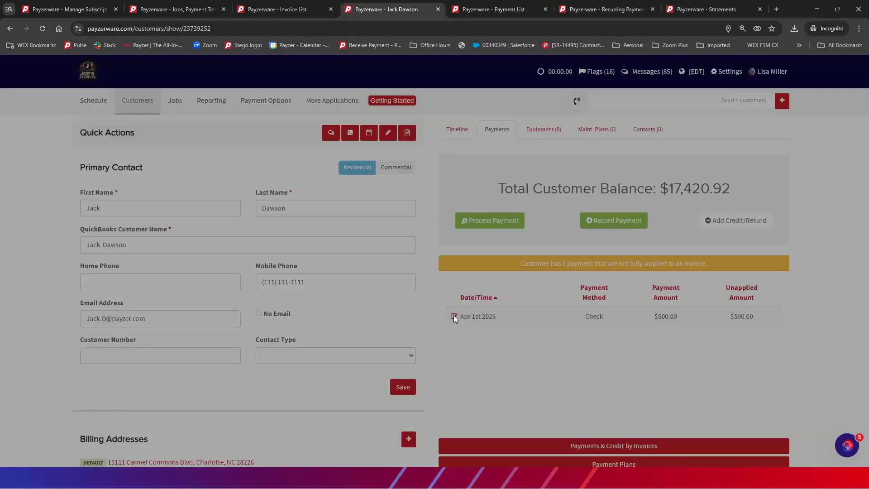
Review the unpaid invoices, check number and payment method options of the recorded payment, and close it without changes
click(537, 117)
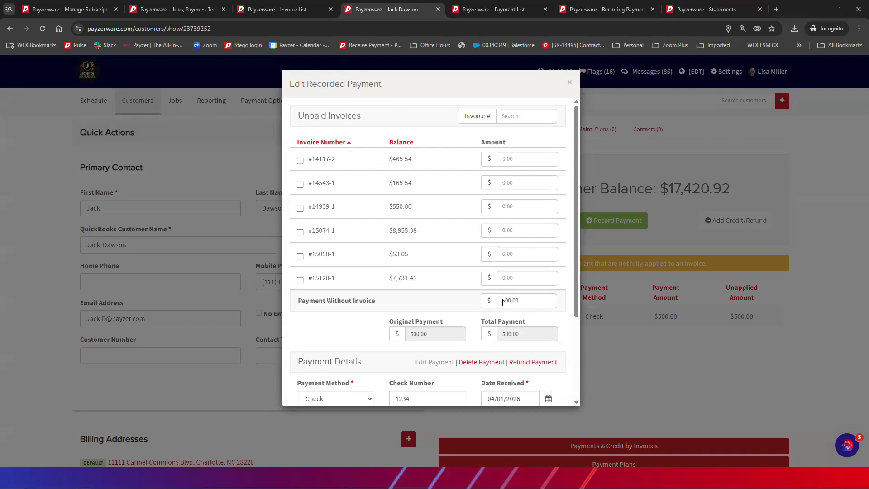
scroll(511, 300, down, 2)
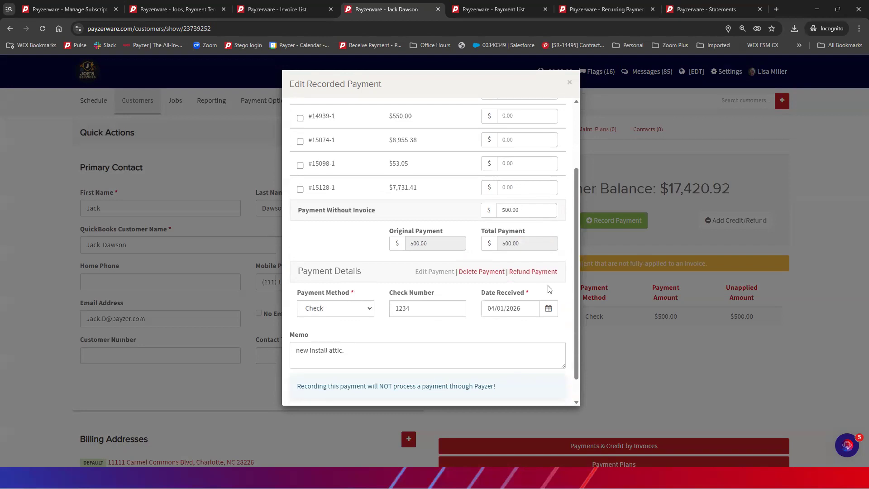
click(392, 309)
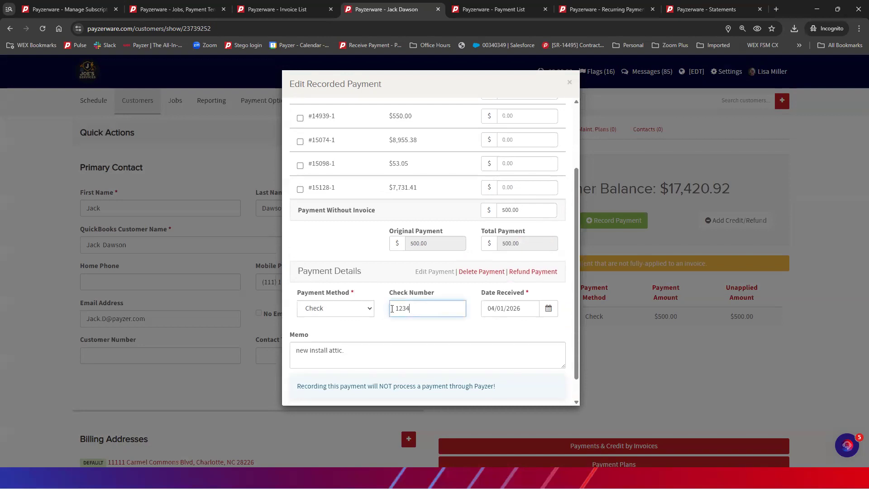
click(360, 311)
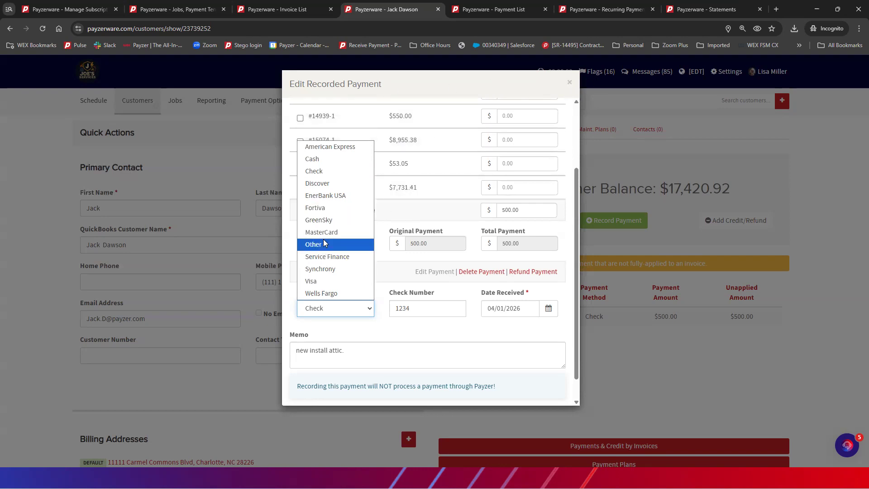
click(570, 84)
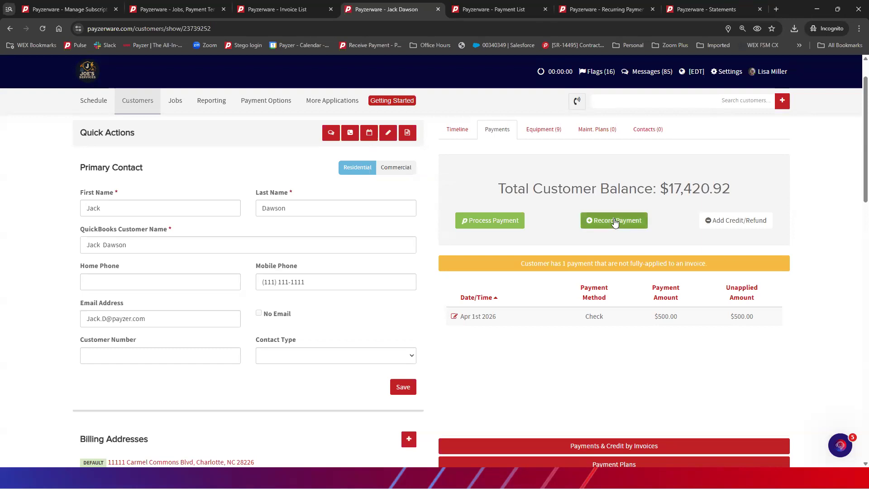
Start processing a payment for the customer and select the first unpaid invoice for its full balance
click(486, 220)
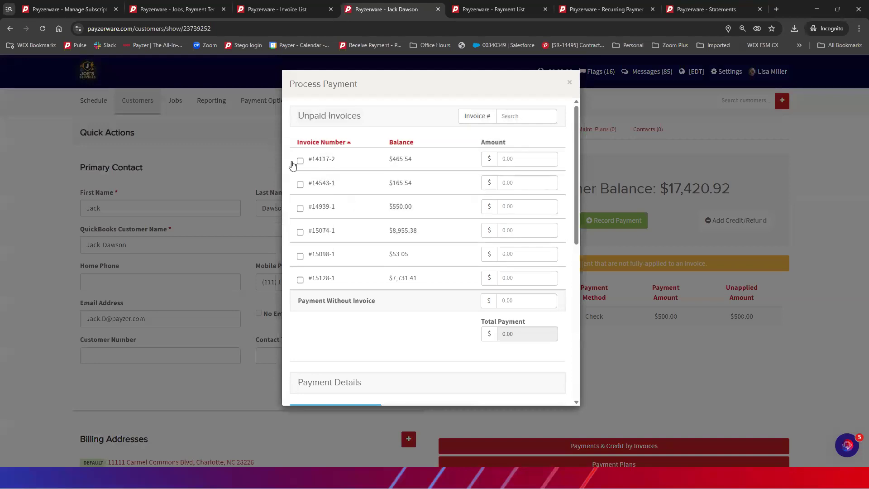
click(300, 160)
scroll(525, 221, down, 5)
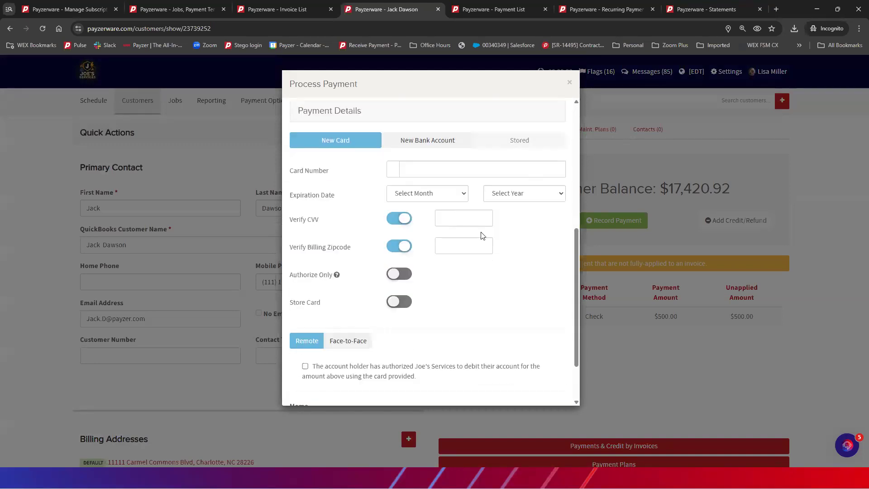
scroll(454, 219, up, 4)
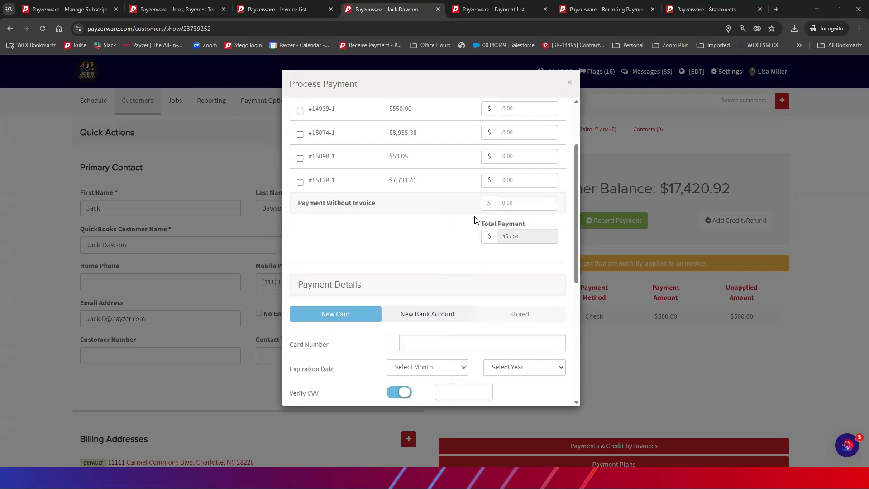
scroll(547, 208, up, 3)
scroll(524, 223, down, 1)
scroll(525, 223, up, 1)
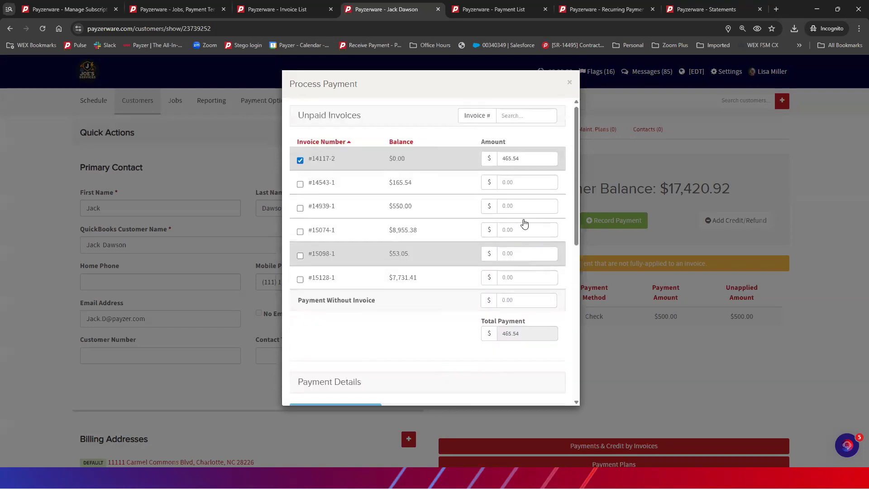
Review the new card, verification, authorization and memo options of the payment form, and close it without processing the payment
scroll(525, 223, down, 5)
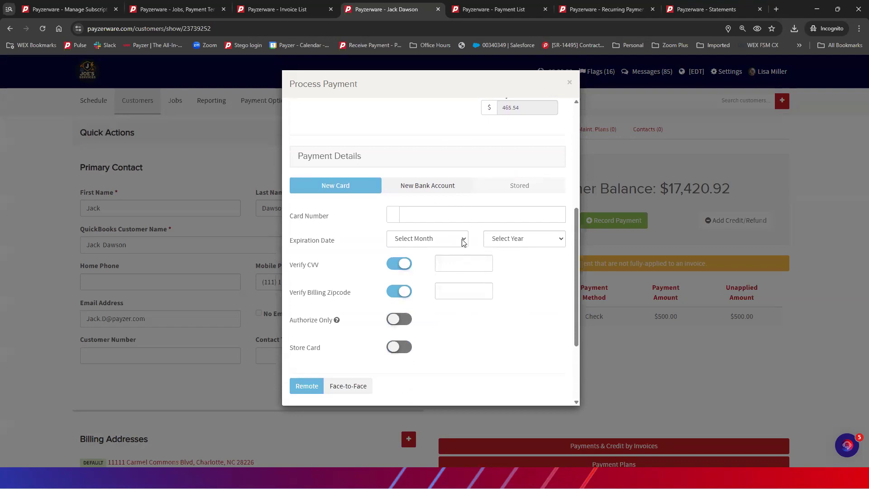
scroll(512, 236, up, 1)
scroll(511, 233, up, 4)
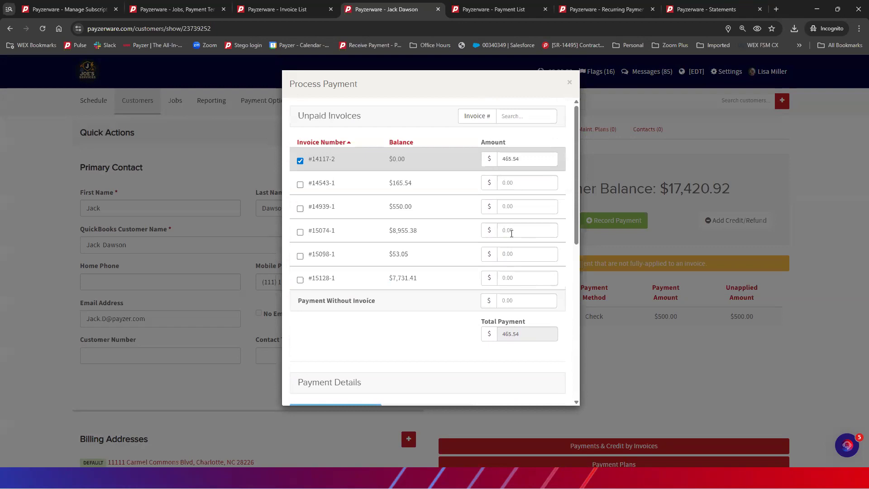
scroll(400, 277, down, 3)
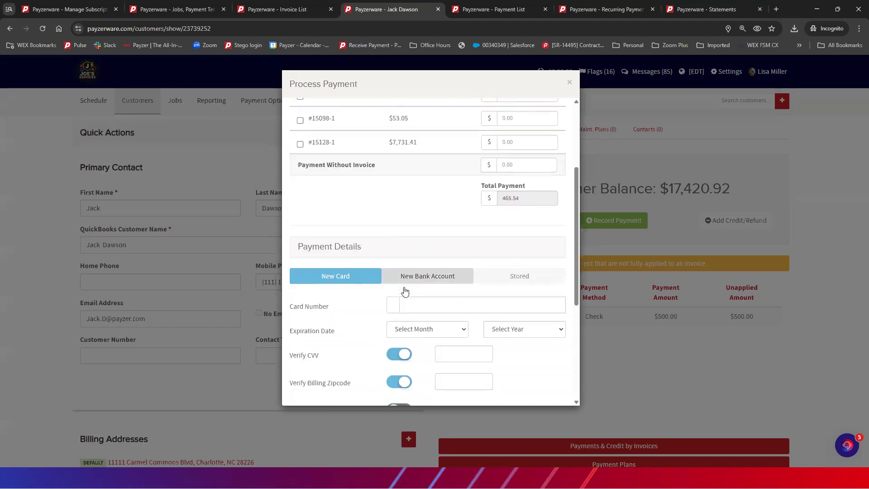
scroll(502, 357, down, 3)
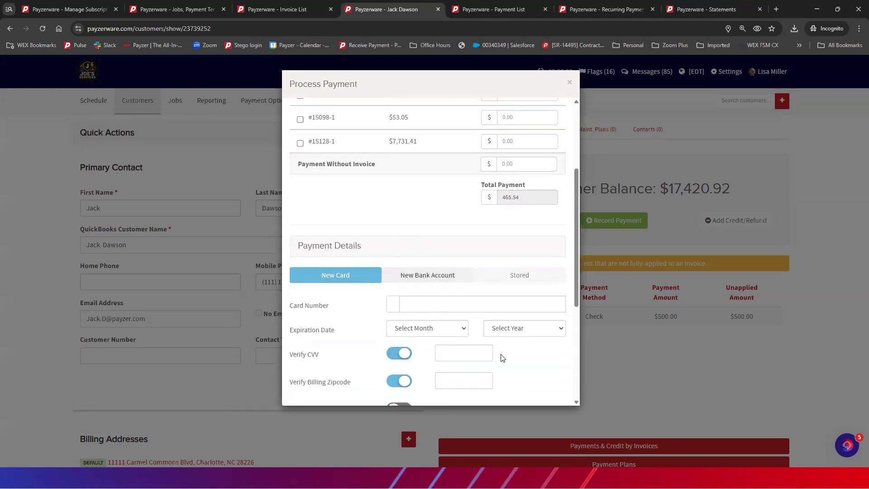
scroll(501, 357, down, 1)
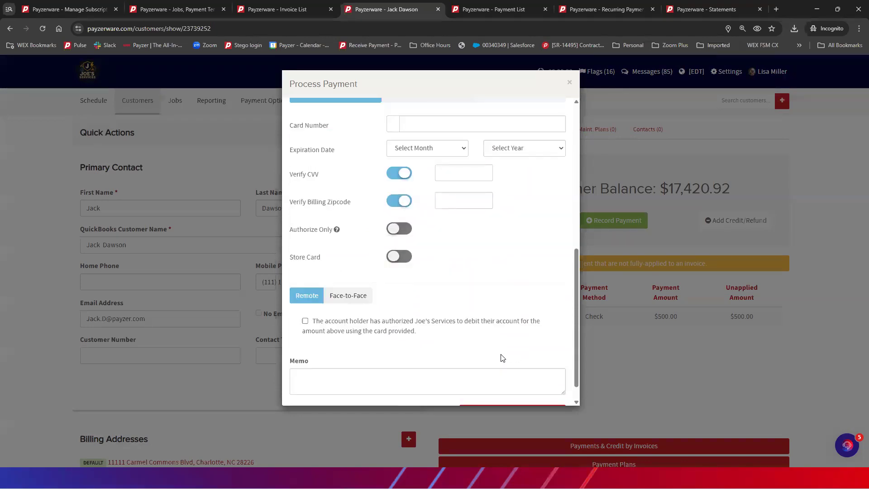
scroll(500, 348, up, 5)
scroll(498, 340, down, 1)
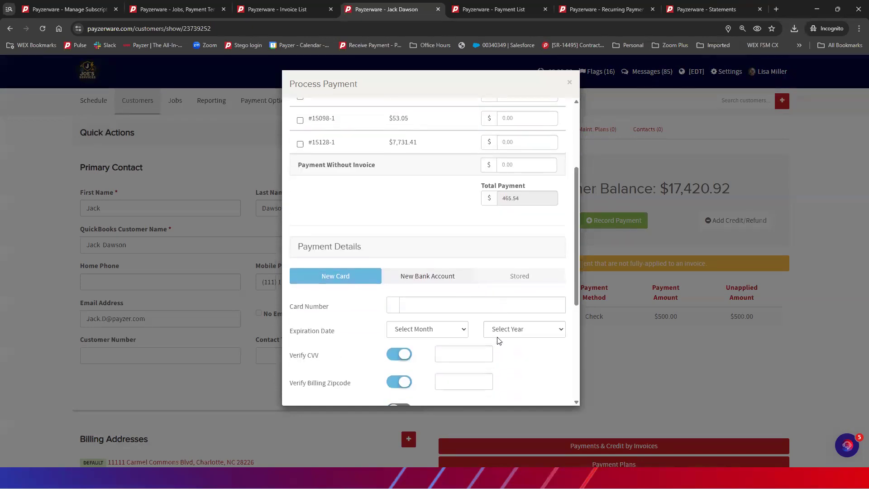
scroll(437, 327, down, 1)
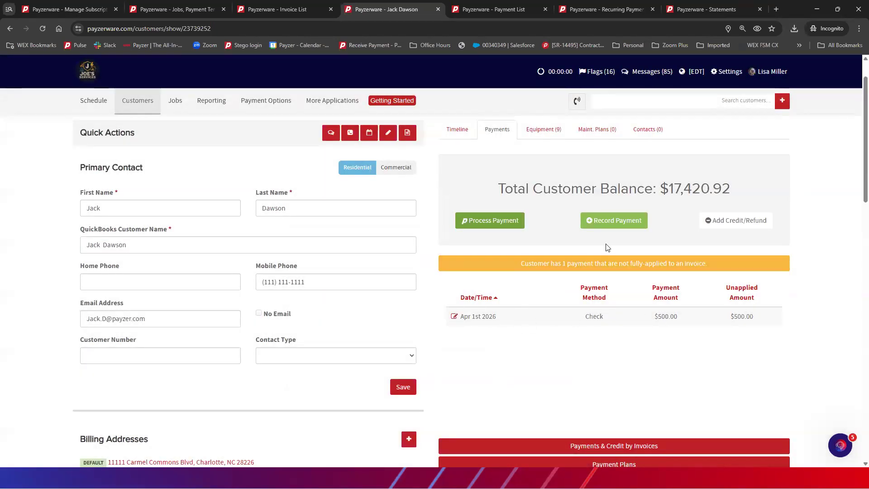
Start recording a payment for the customer and set the payment without invoice amount to $250.00
click(607, 229)
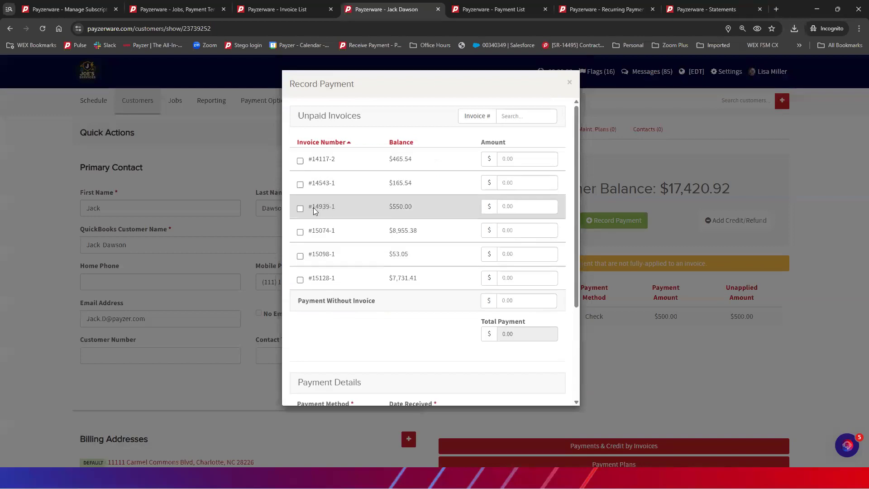
click(491, 302)
drag(489, 299, 484, 300)
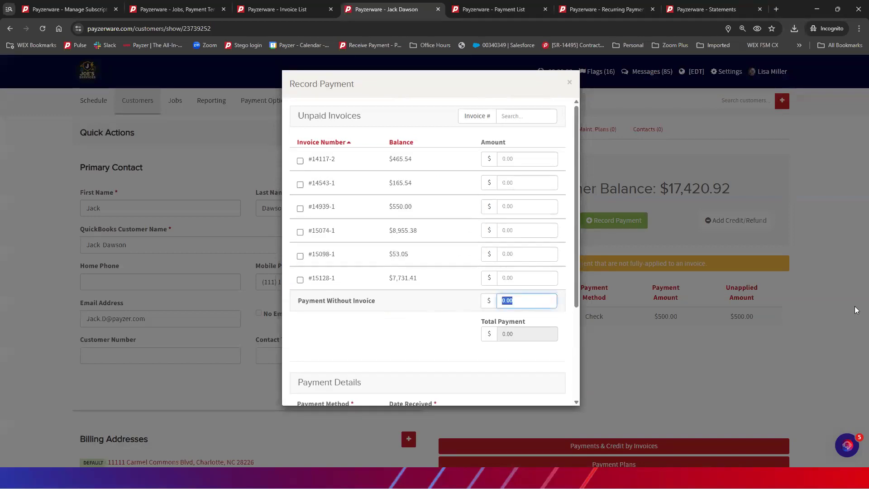
text(0.25)
text(0)
scroll(413, 299, down, 3)
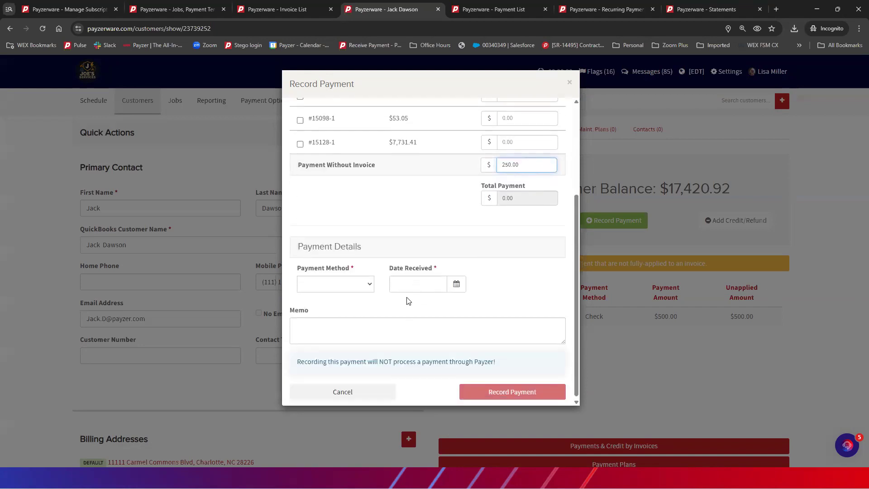
Set the payment method to MasterCard, enter the account's last four digits and received date 06/24/2026, and record the payment
click(335, 285)
click(317, 394)
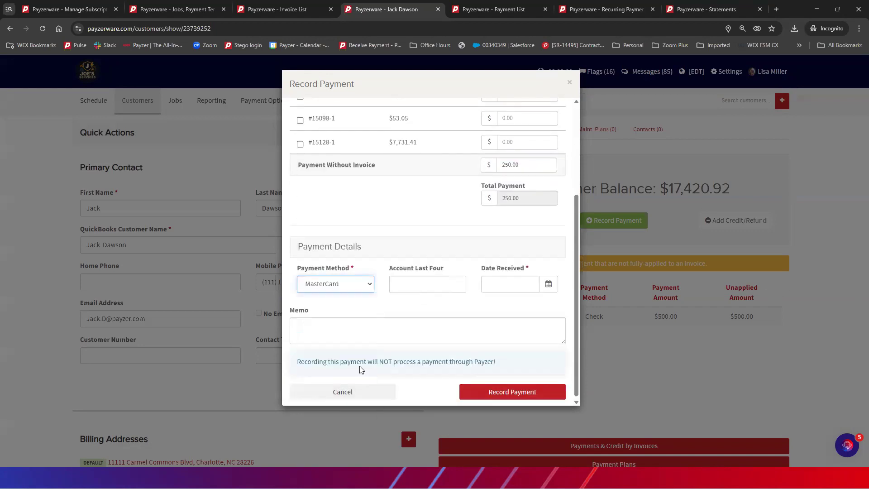
click(434, 286)
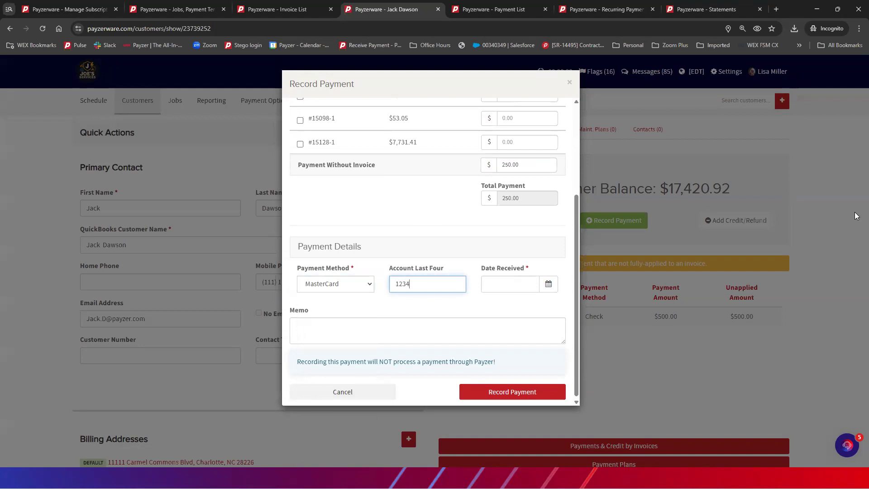
click(506, 283)
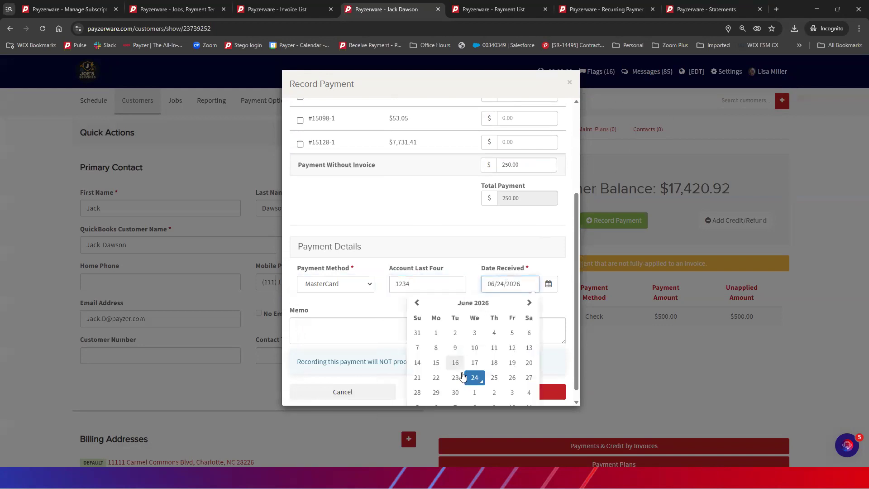
click(475, 381)
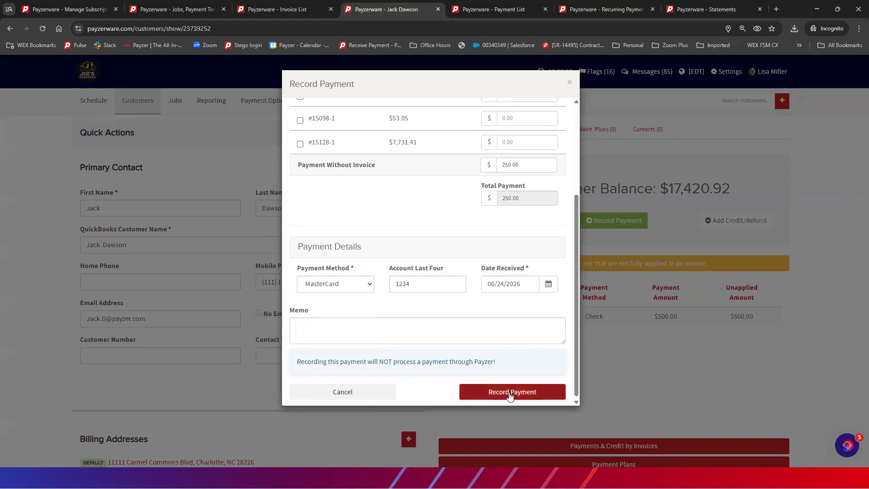
click(511, 393)
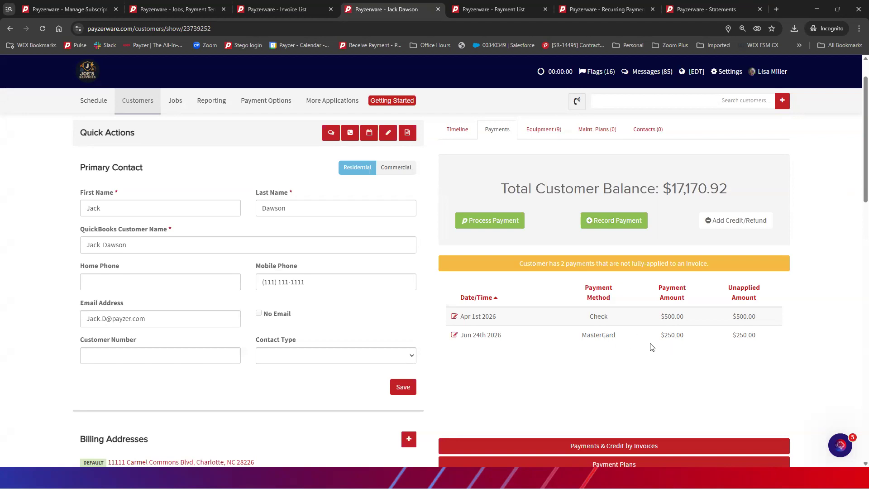
Switch to the open Payment List and review the June 2026 payments and the available payment type filter options
click(494, 9)
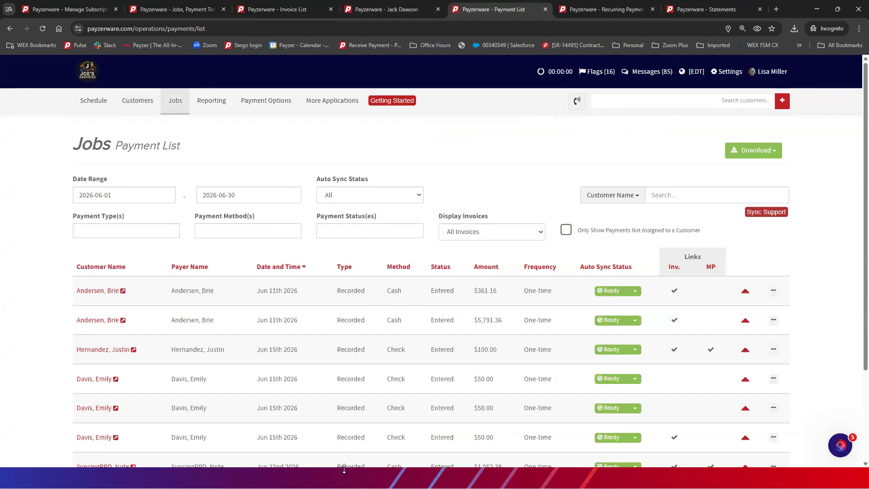
scroll(375, 272, down, 1)
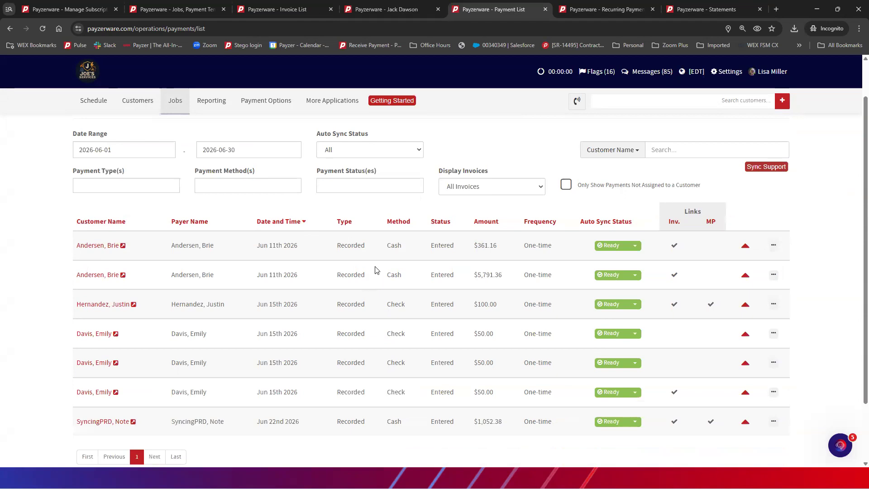
scroll(375, 270, up, 1)
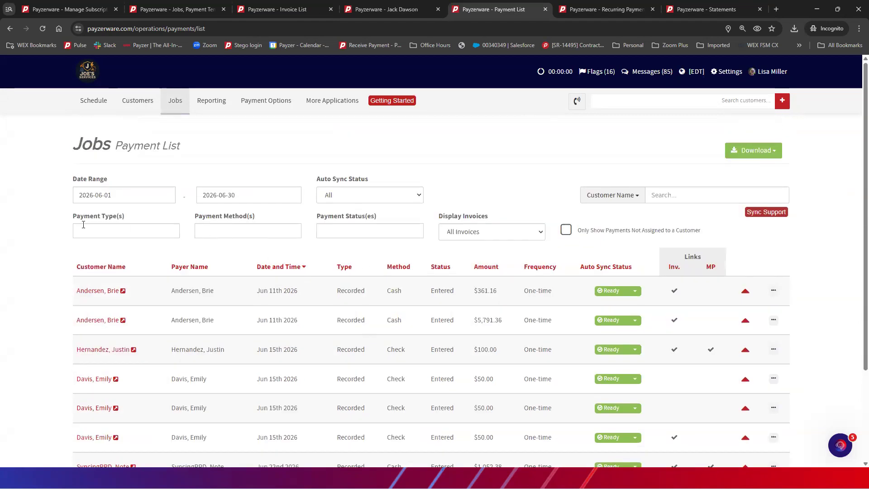
click(101, 231)
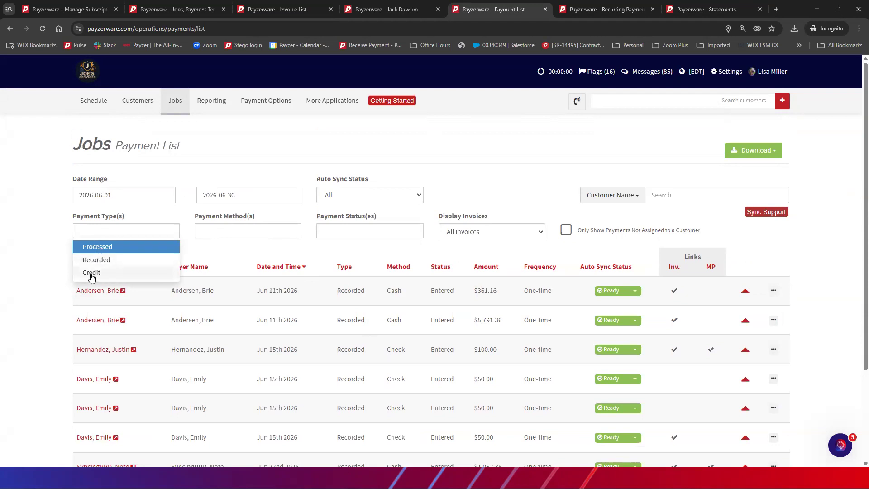
click(344, 251)
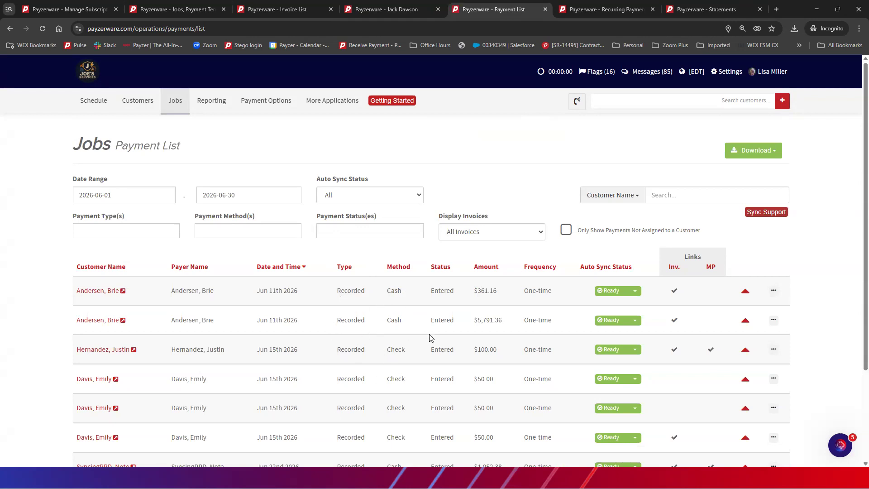
scroll(382, 341, down, 3)
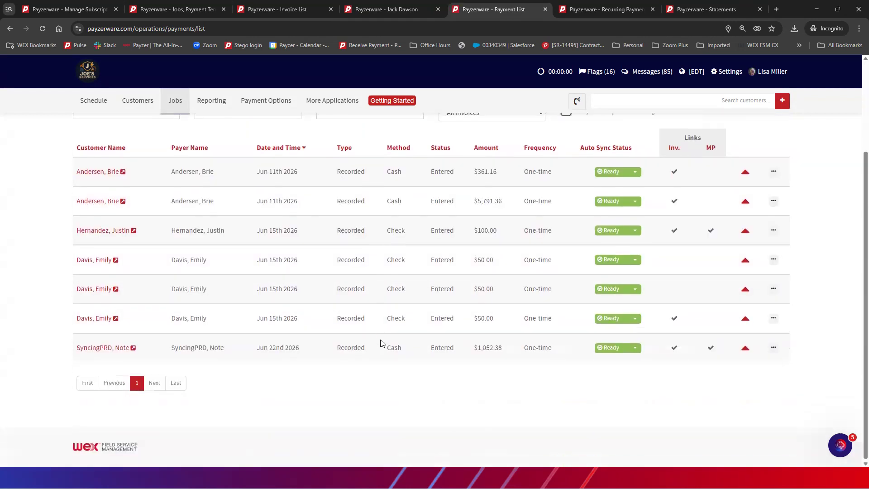
scroll(382, 341, up, 2)
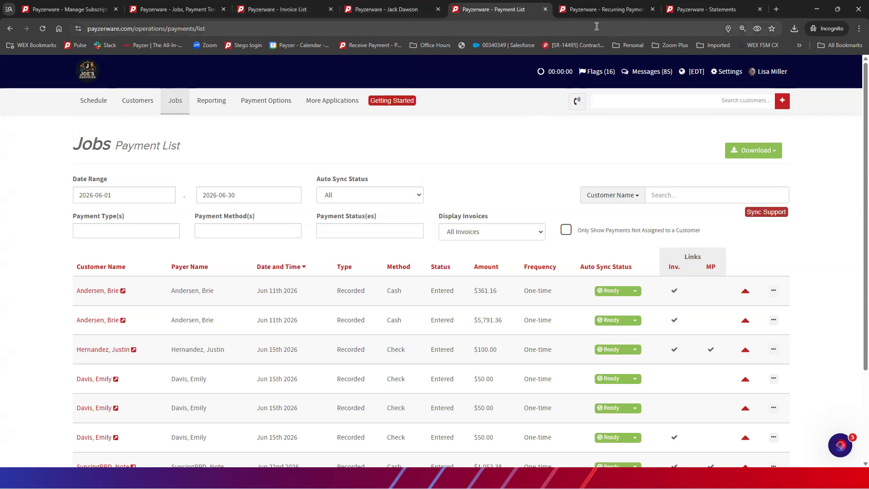
Return to the customer record, expand Payments & Credit by Invoices, and sort the entries by date from oldest to newest
click(363, 9)
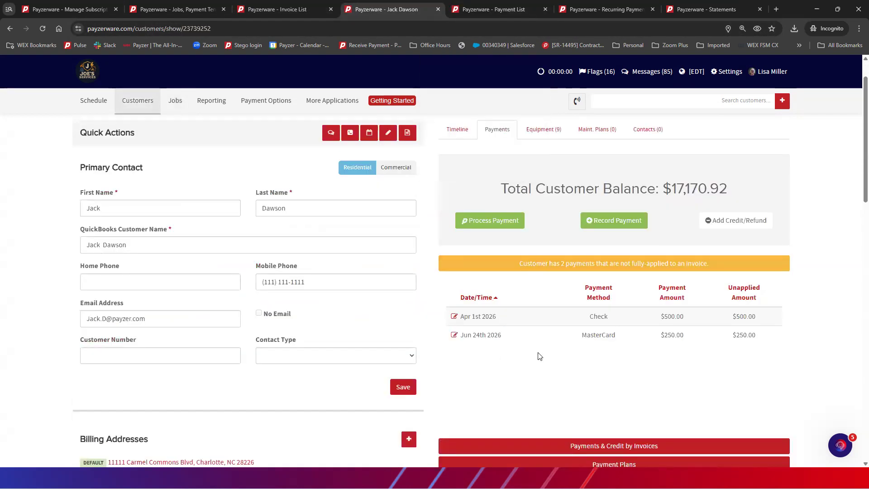
scroll(539, 356, down, 4)
click(475, 266)
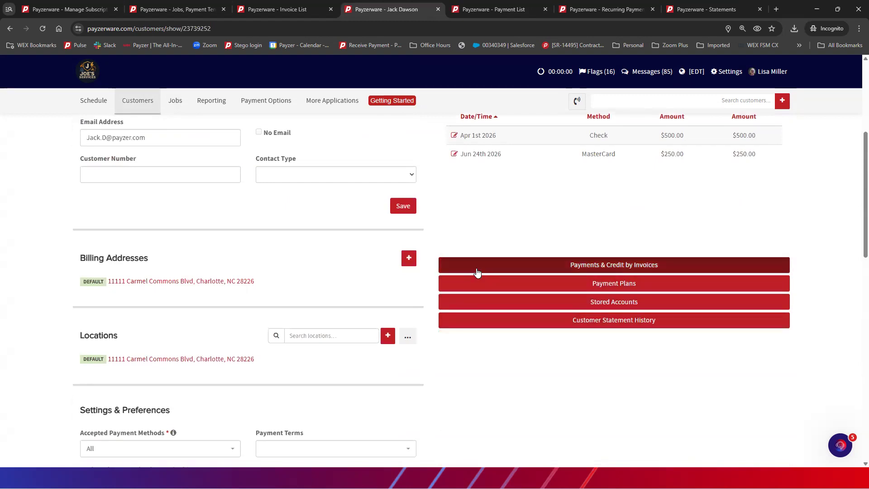
scroll(477, 264, down, 2)
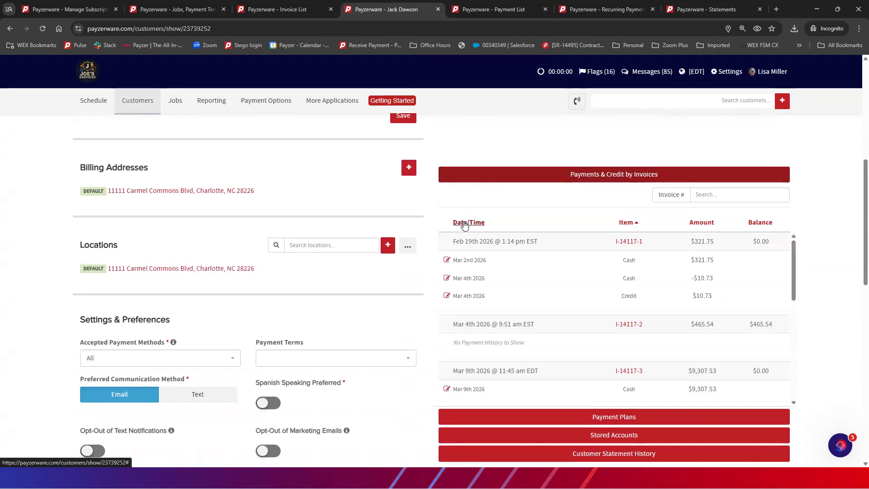
click(465, 223)
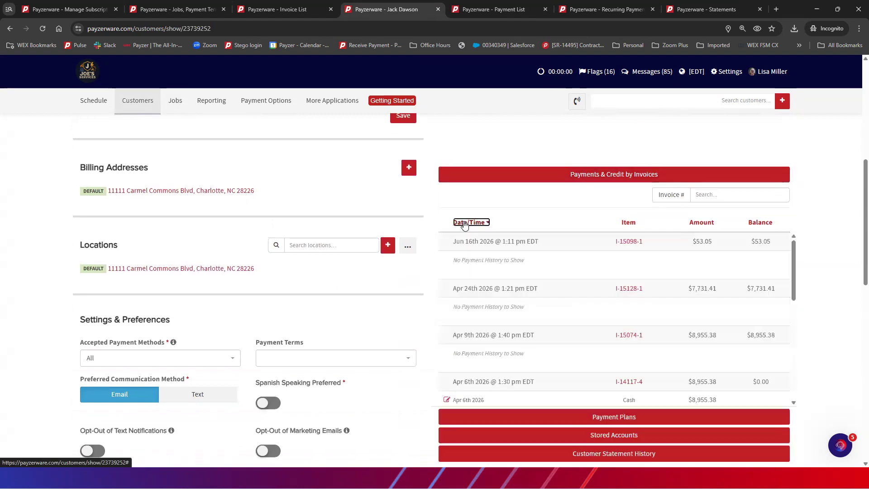
click(465, 223)
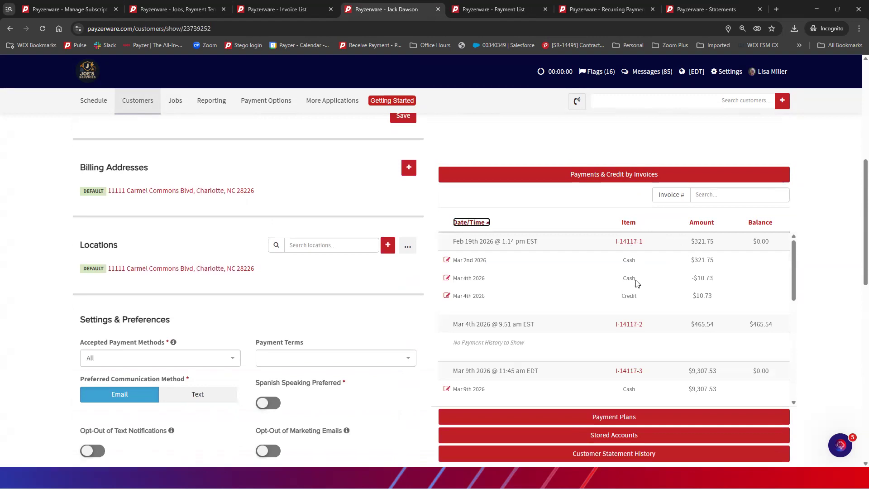
Sort the invoice entries by balance from highest to lowest and review their payment history
click(766, 225)
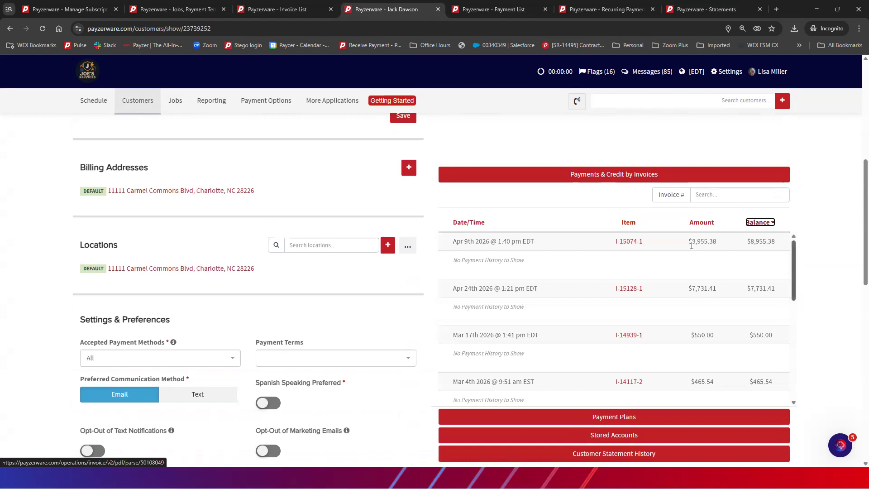
click(753, 224)
click(754, 223)
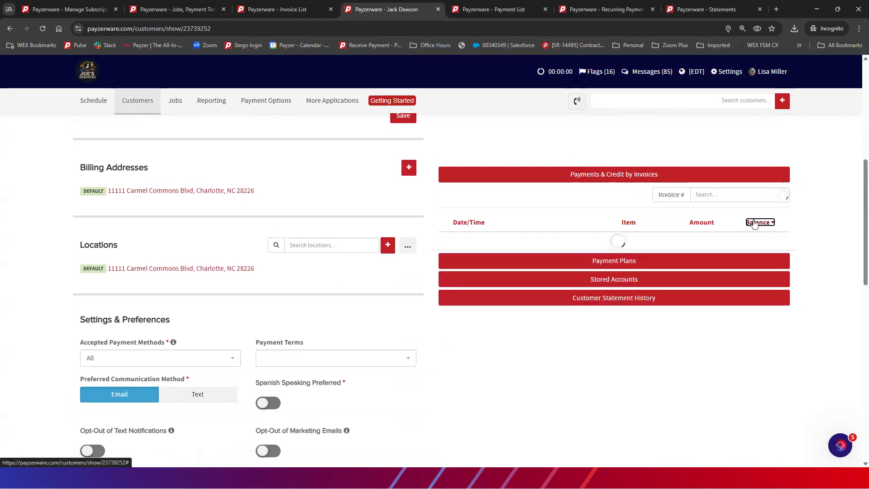
scroll(761, 272, down, 3)
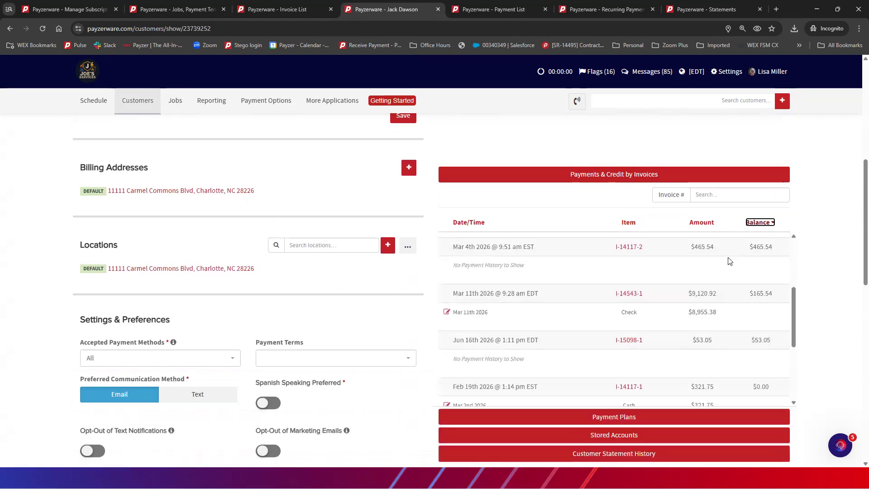
scroll(794, 307, down, 3)
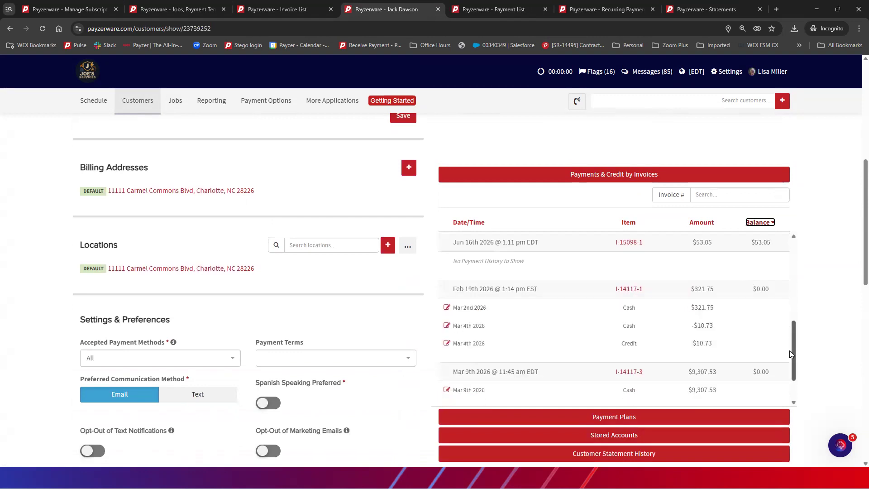
Expand the customer's Payment Plans section, review it with the invoice payment history, and return to the customer balance and unapplied payments
click(596, 416)
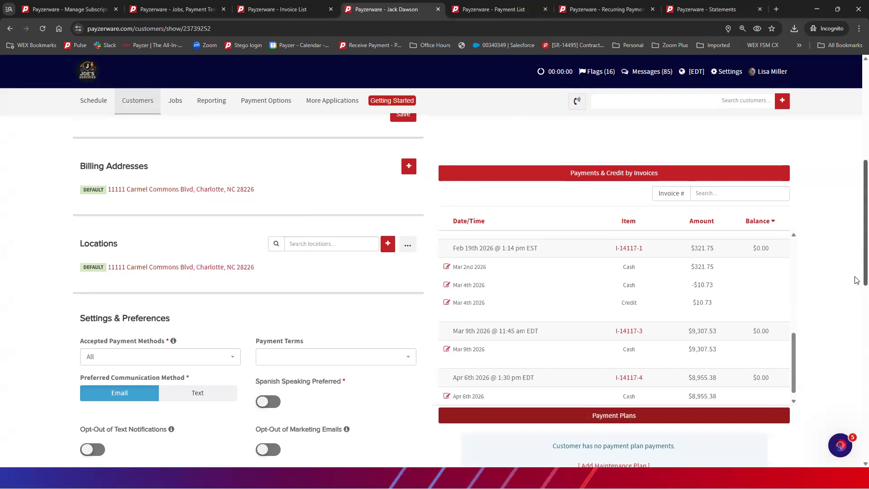
scroll(855, 281, down, 3)
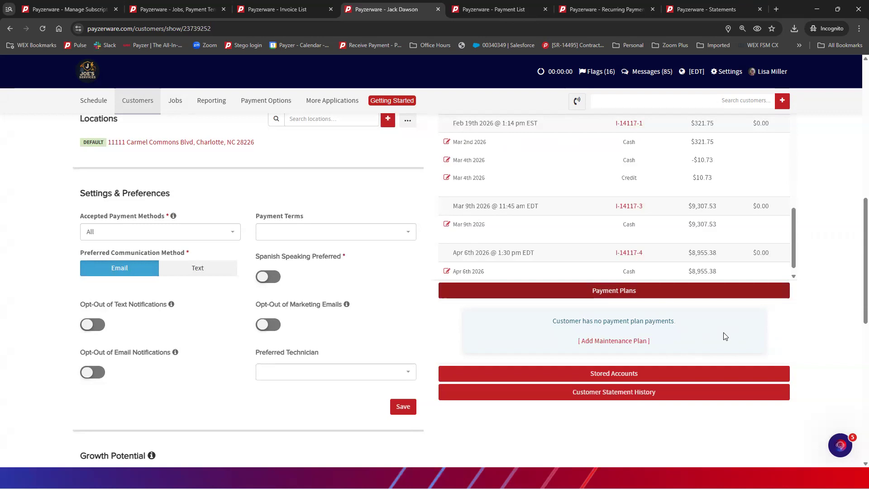
scroll(725, 336, up, 10)
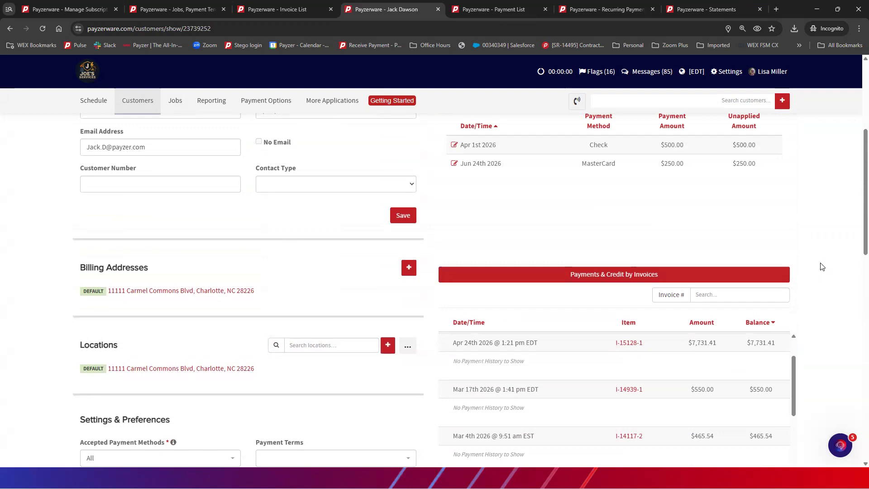
scroll(823, 269, up, 2)
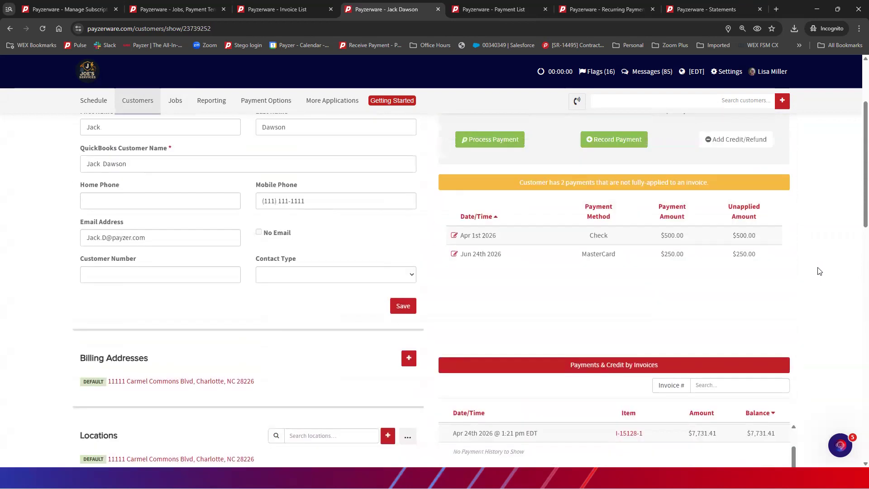
scroll(820, 270, up, 3)
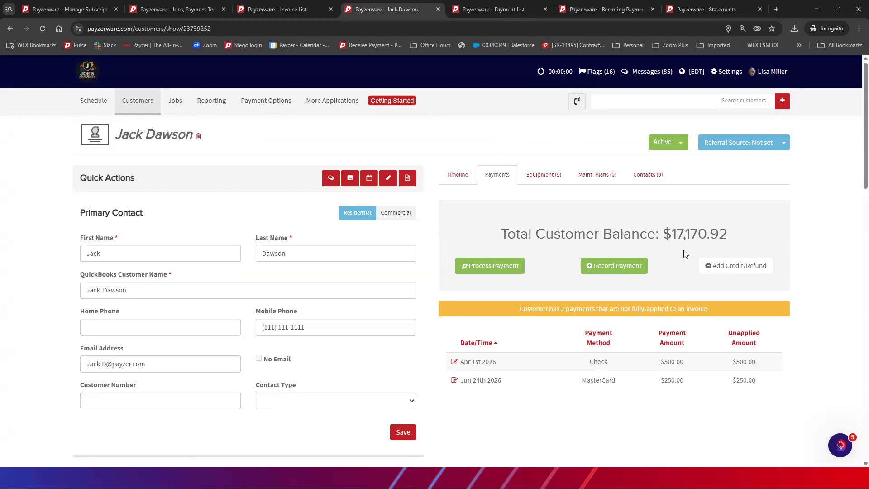
In the Payment List, open the $361.16 June 11 cash payment for reassignment, try unapplying it from its invoice, and close without saving
click(480, 10)
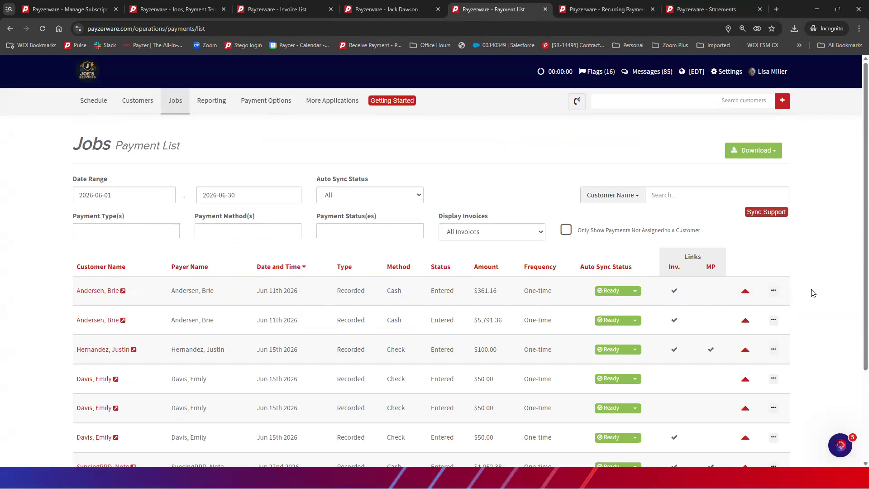
click(775, 292)
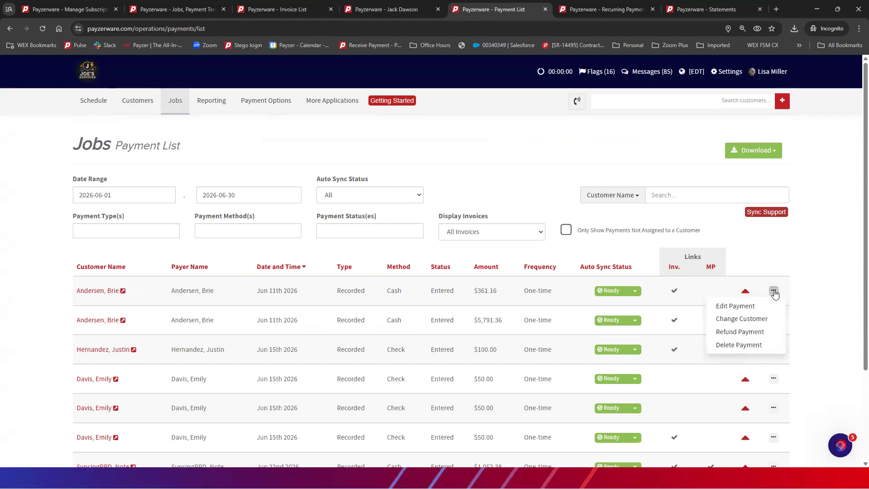
click(735, 307)
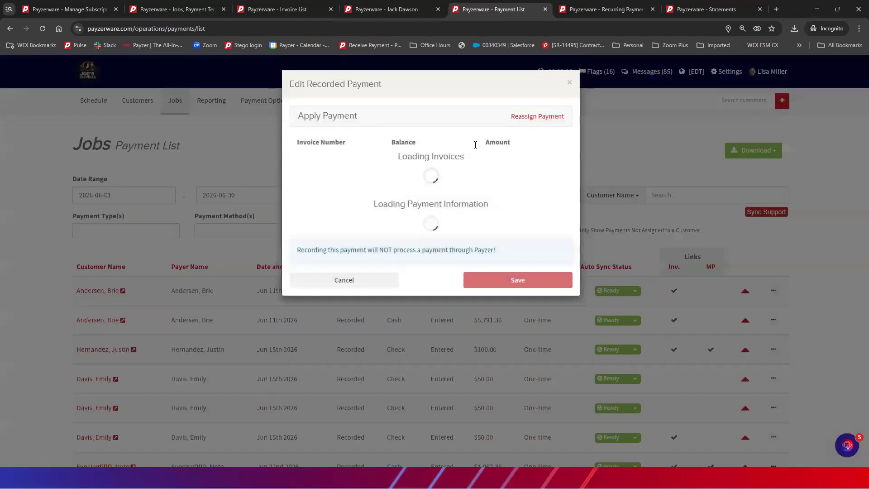
click(536, 117)
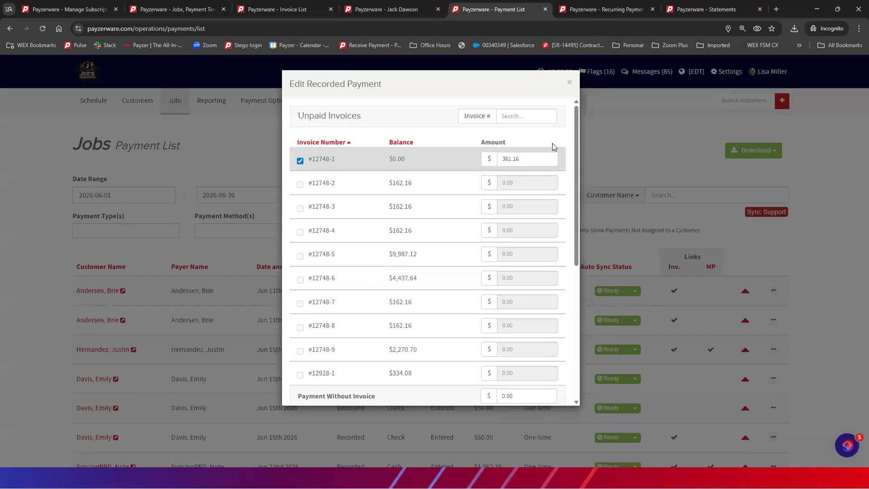
click(300, 160)
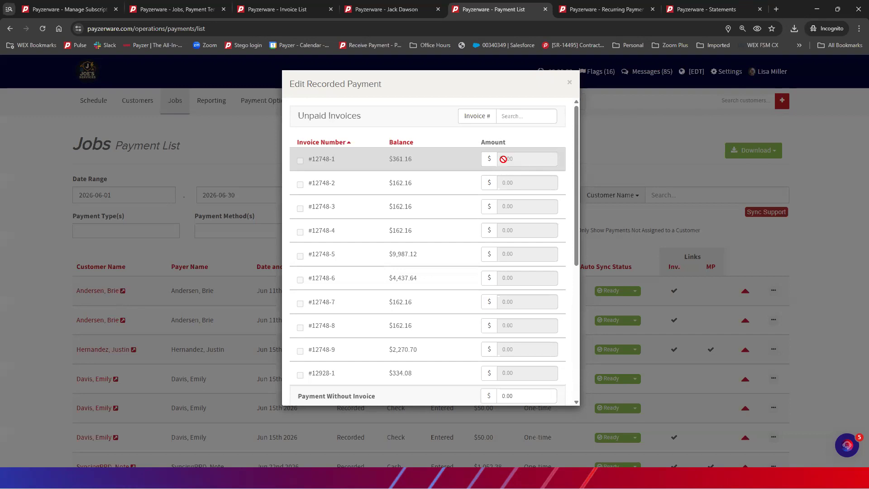
drag(576, 261, 555, 163)
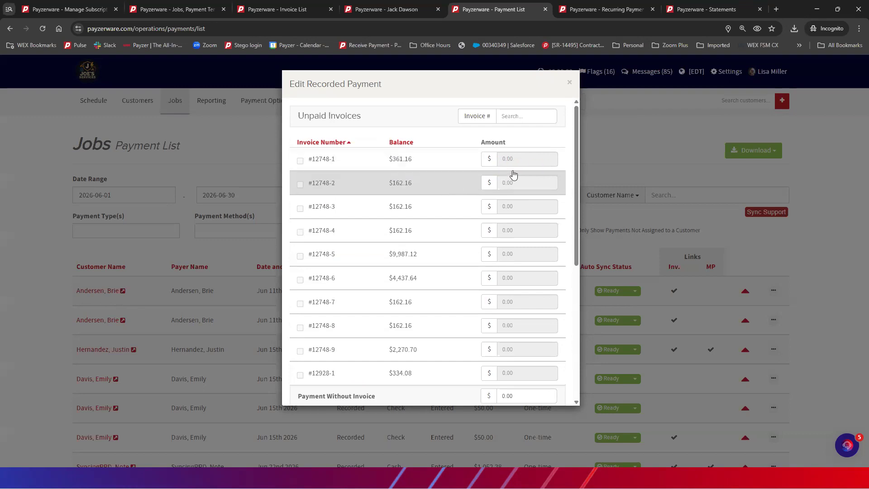
click(571, 89)
Switch to the Payment Terms tab, open Recurring Payments there, collapse the overdue payments, and start a new payment plan
mouse_move(308, 105)
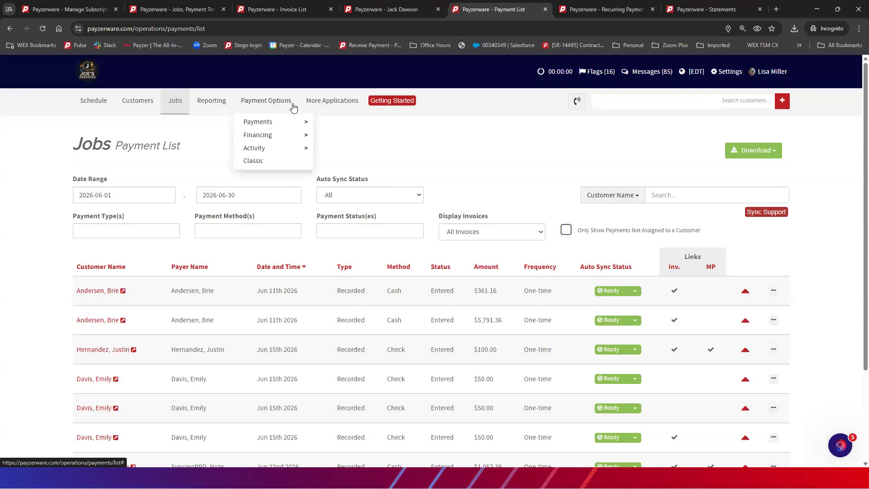
click(198, 9)
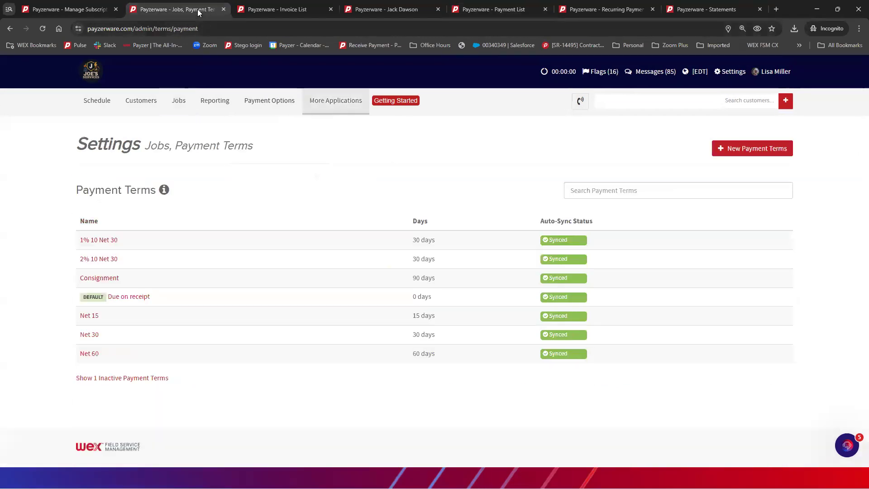
mouse_move(262, 102)
mouse_move(263, 120)
click(340, 138)
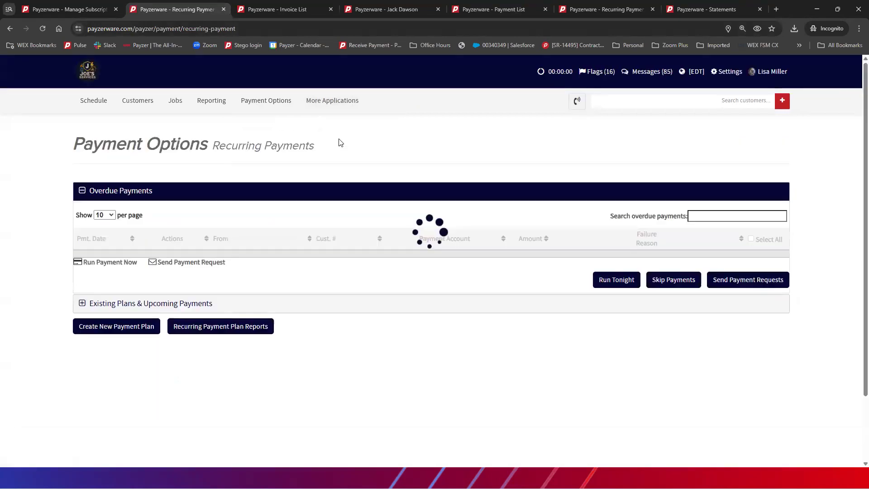
click(83, 190)
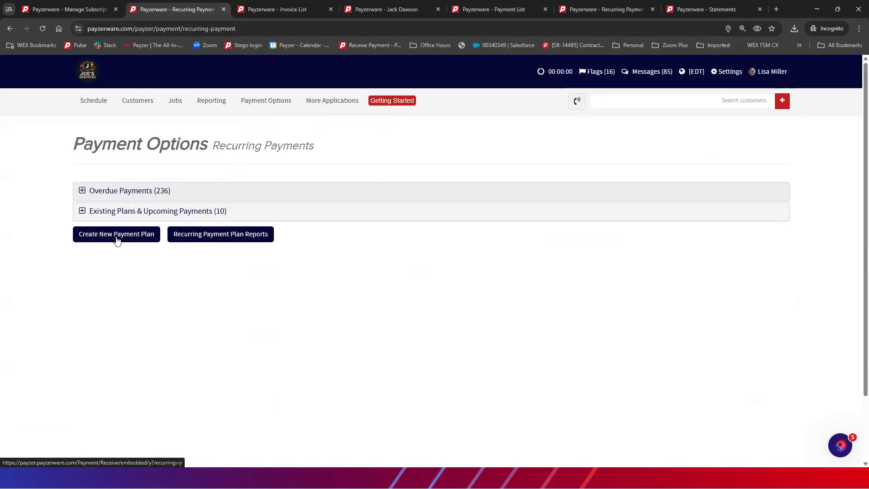
click(117, 235)
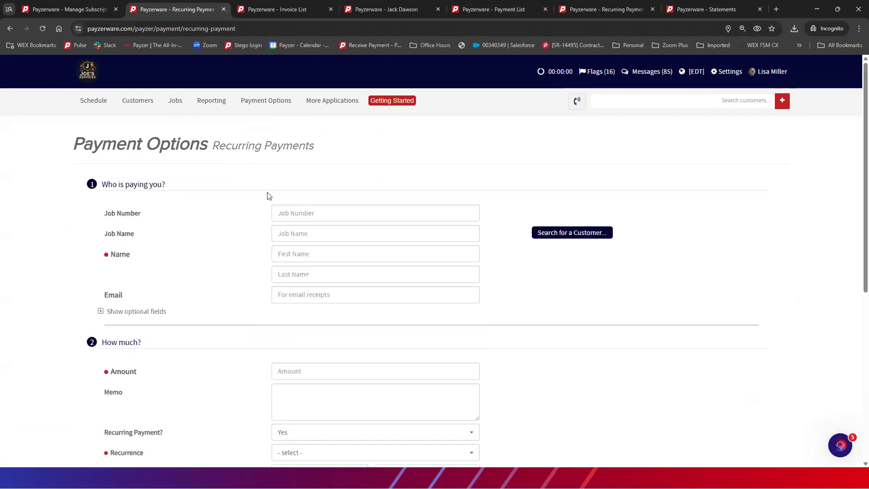
Set the payment plan amount to $1,000.00 and enter the memo "Payment plan for new air handler"
scroll(316, 247, down, 3)
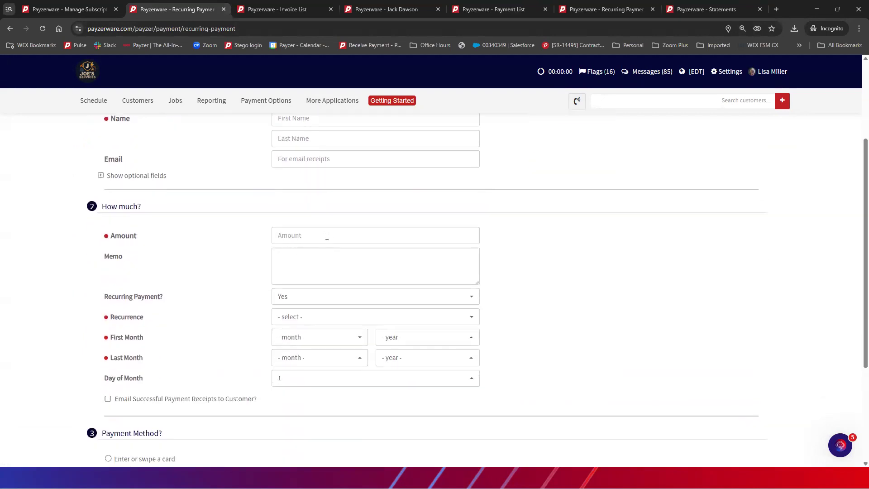
click(328, 236)
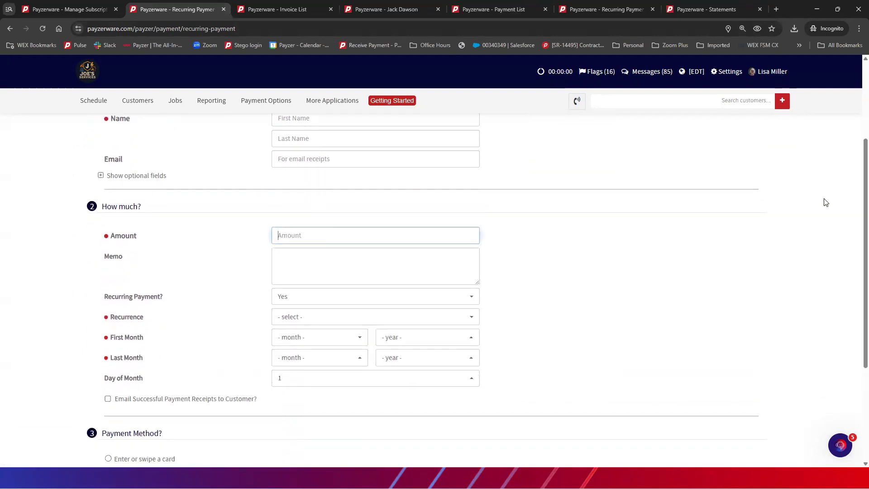
text(1000)
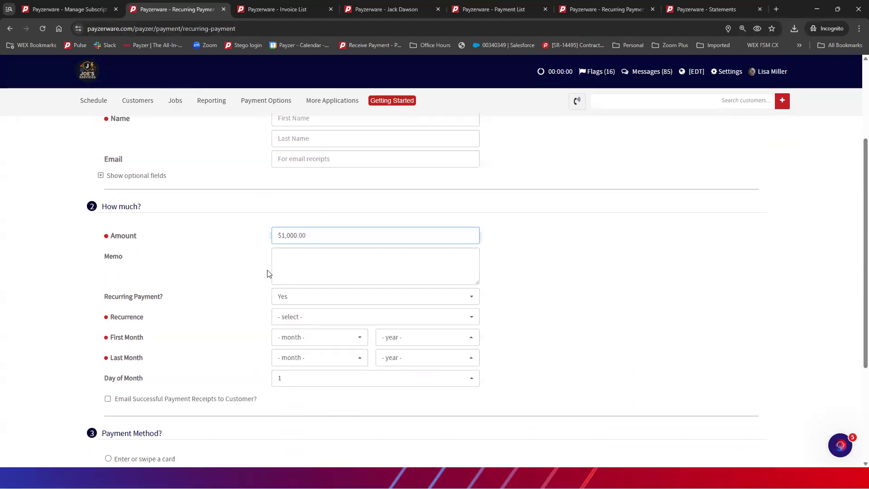
click(286, 264)
text(Payment plan for)
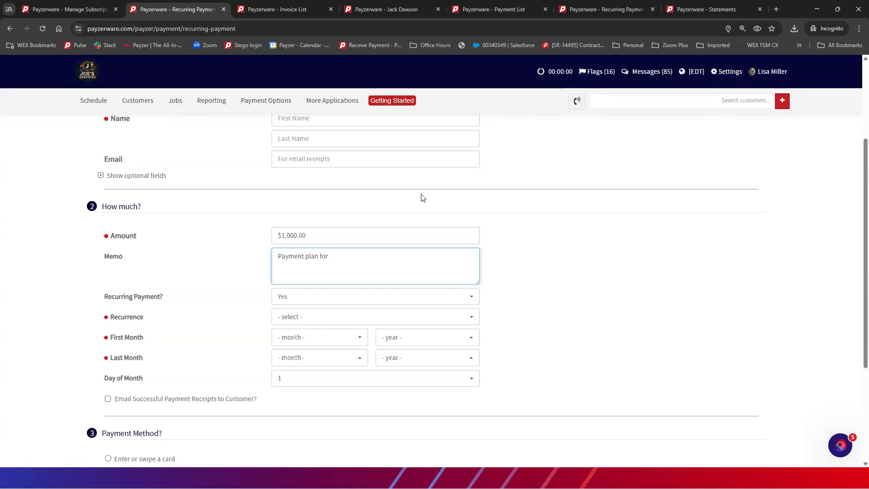
text( new air handler)
Check the plan's recurrence options without choosing one, and set its first month to June 2026
click(311, 319)
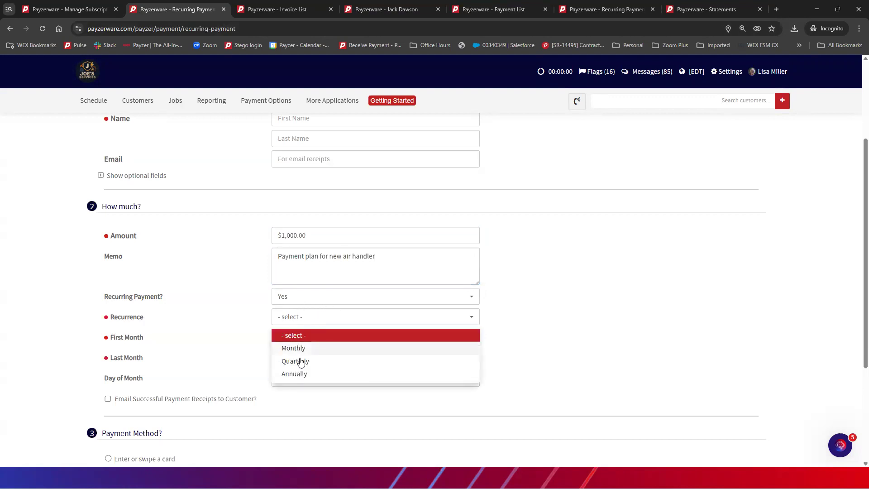
click(397, 321)
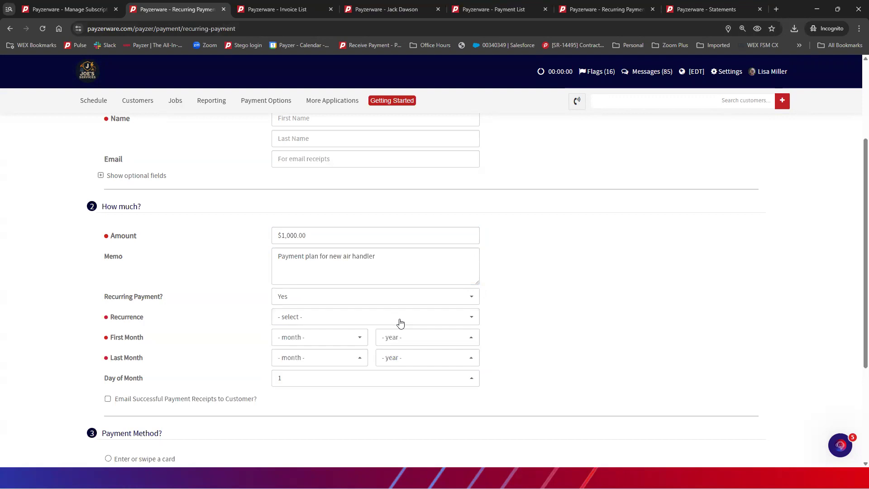
click(359, 341)
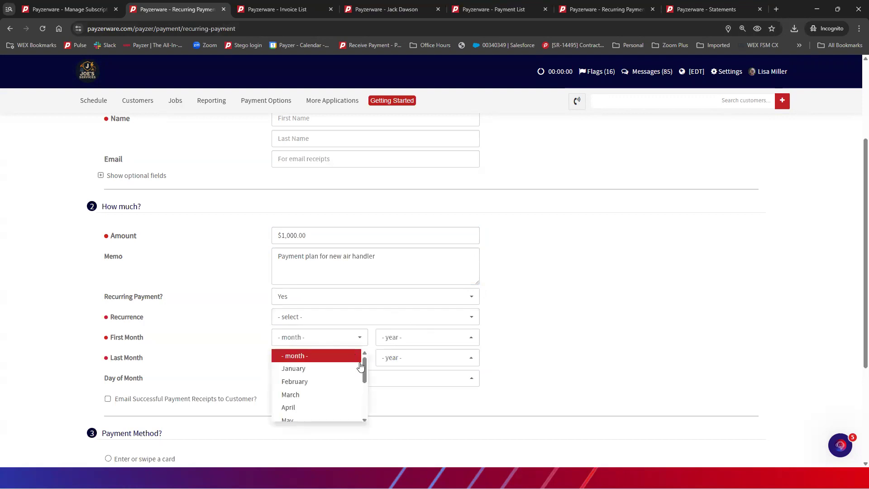
drag(364, 369, 361, 384)
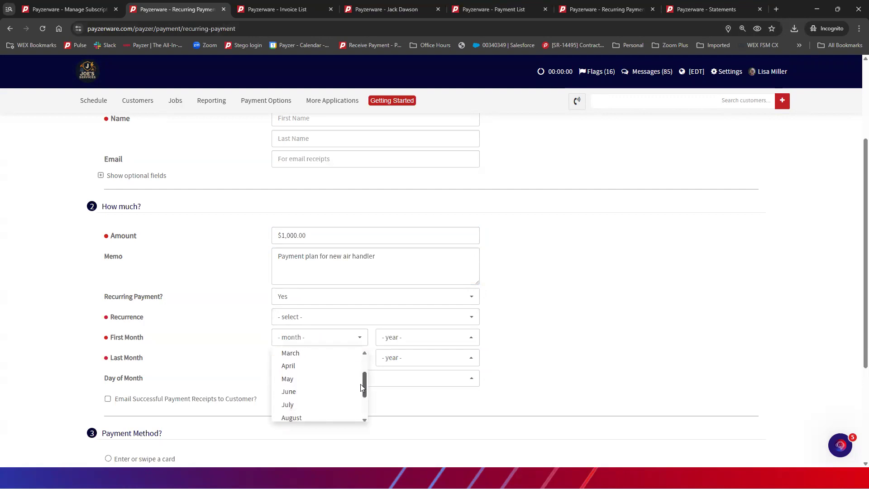
click(292, 394)
click(408, 340)
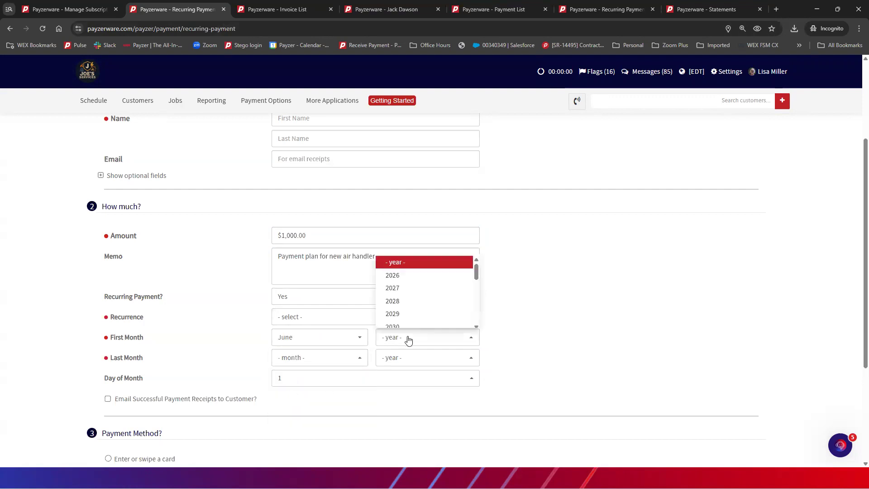
click(395, 274)
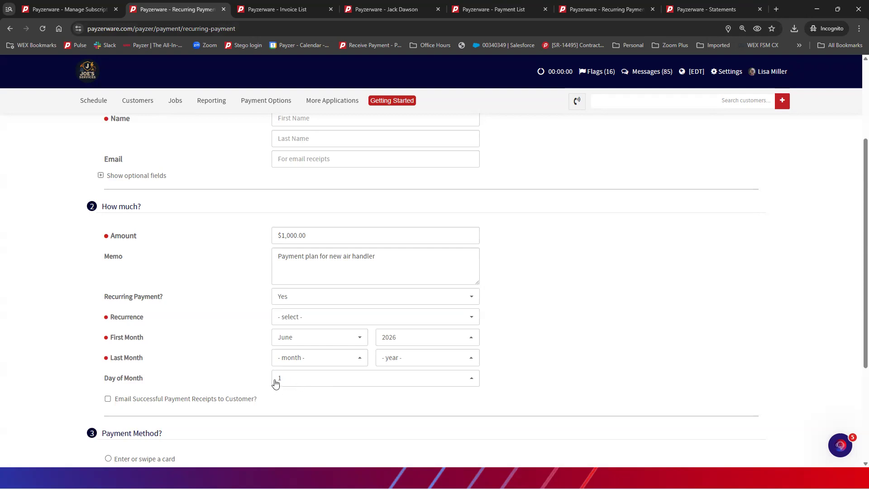
Review the plan form's last month, day of month, receipt option, and payment method choices
scroll(211, 365, down, 1)
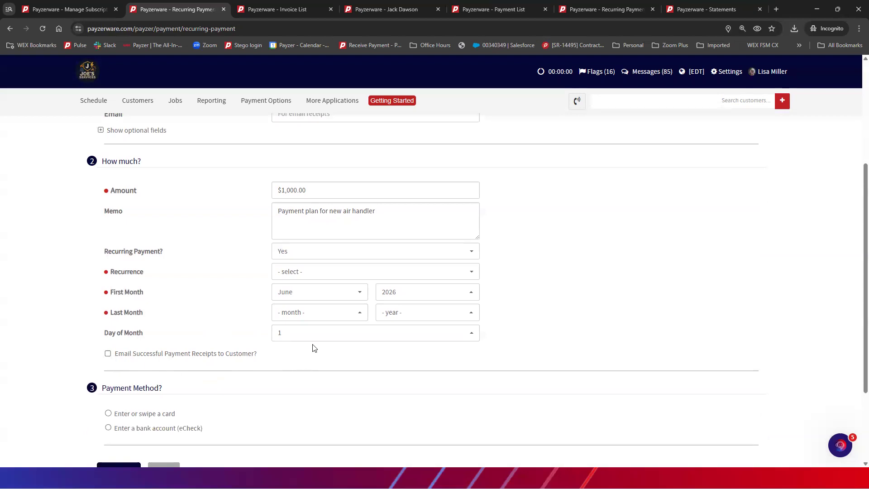
scroll(287, 362, down, 3)
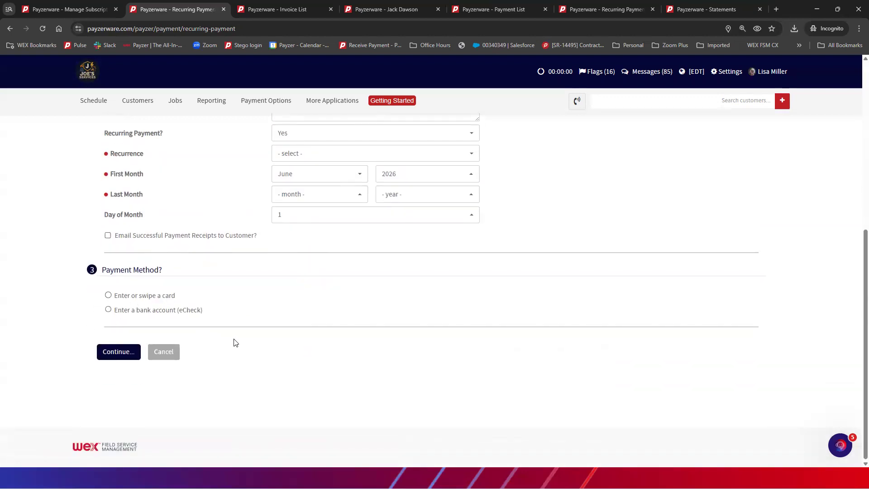
scroll(235, 343, up, 6)
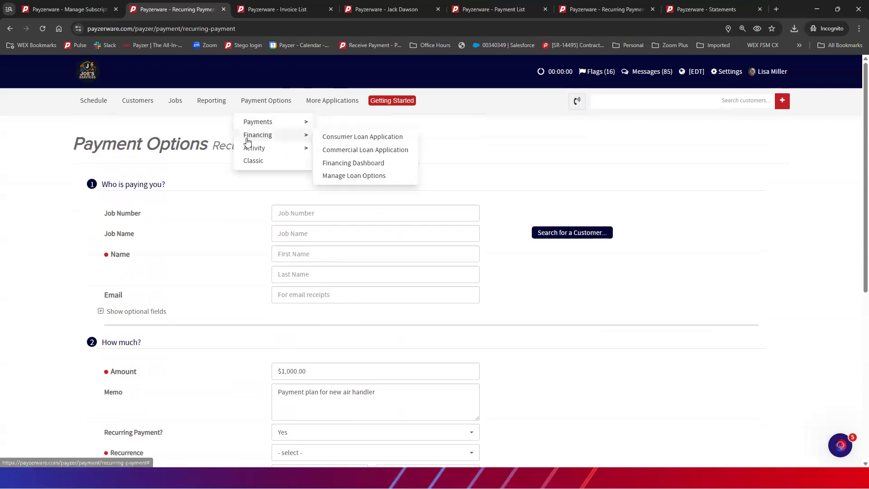
Look over the Payment Options choices, revisit the Payment List, and return to the customer's payment record
mouse_move(249, 97)
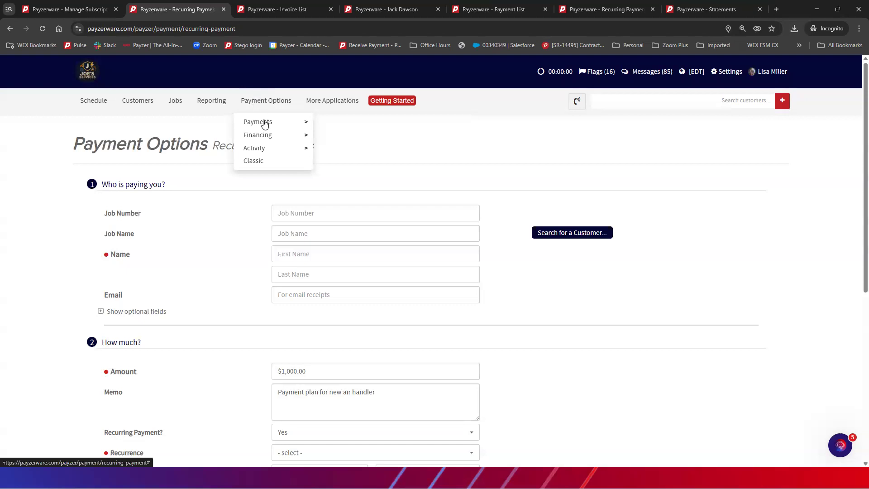
mouse_move(290, 148)
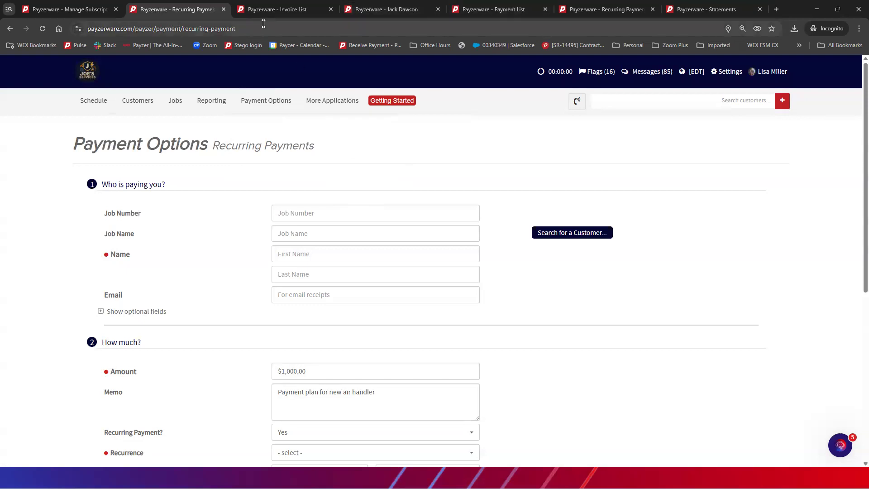
click(505, 10)
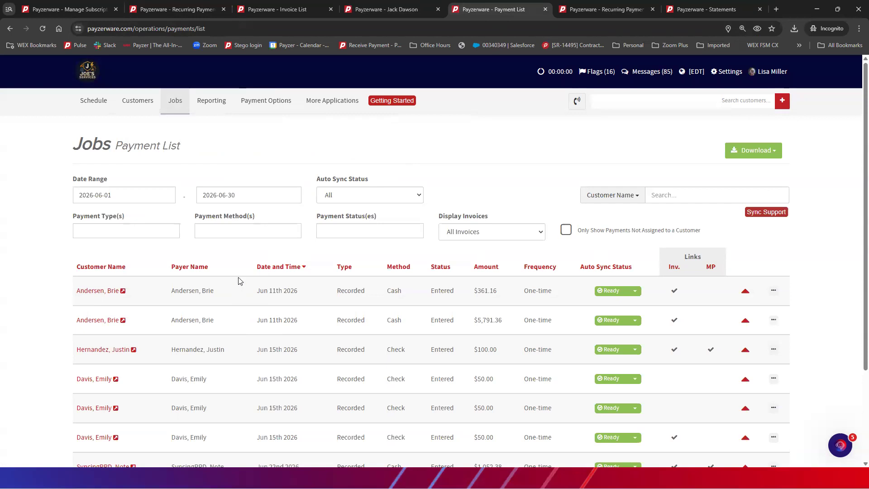
click(400, 11)
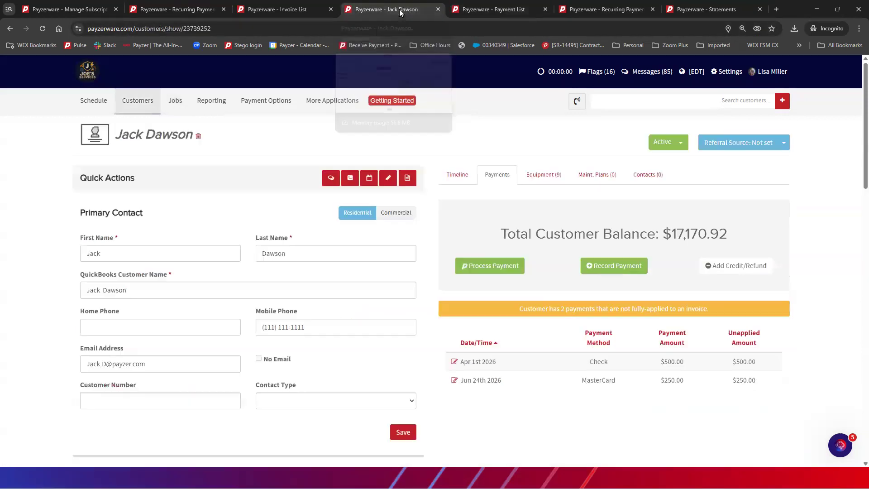
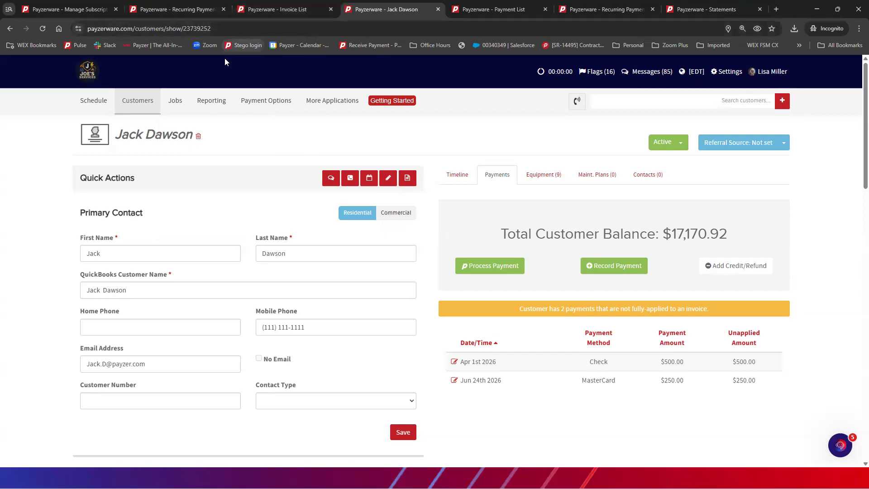
mouse_move(242, 116)
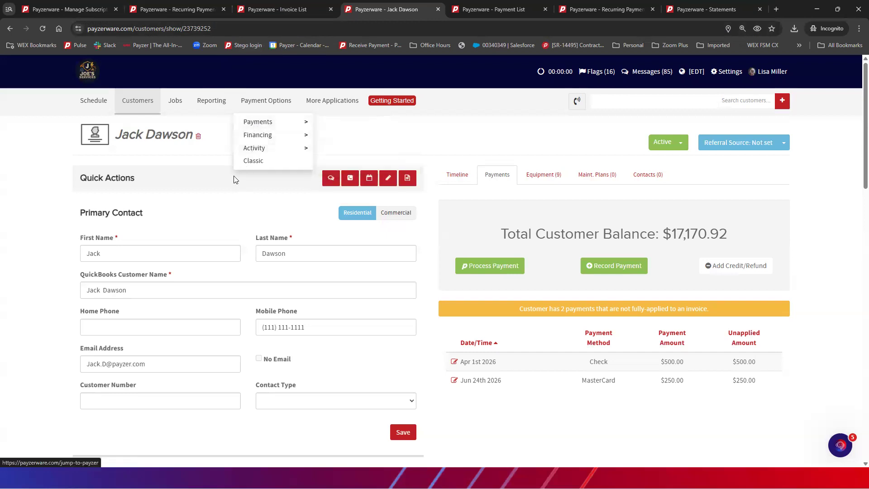
Return to the recurring payment form and compare its card and bank account (eCheck) payment method fields
click(188, 9)
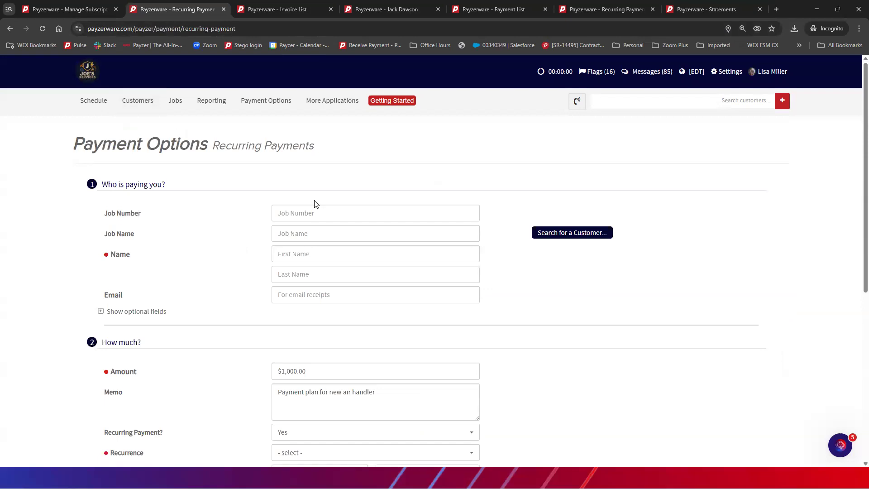
scroll(315, 205, down, 7)
click(108, 295)
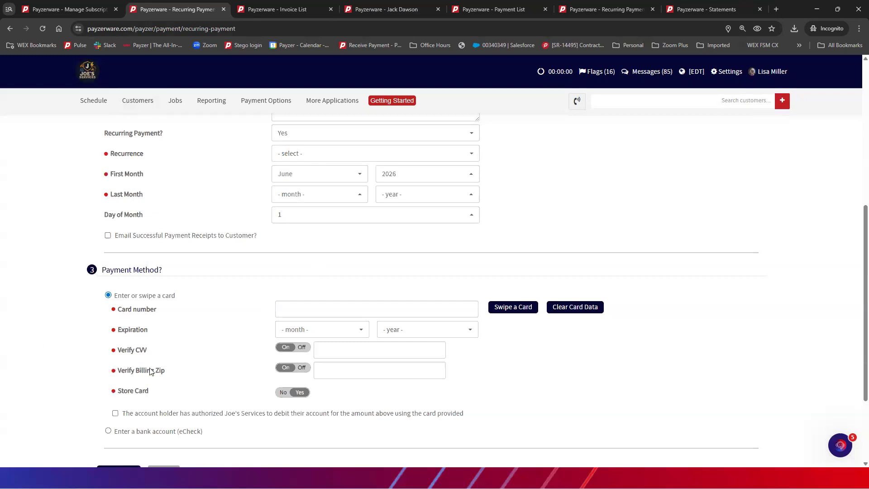
scroll(150, 302, down, 3)
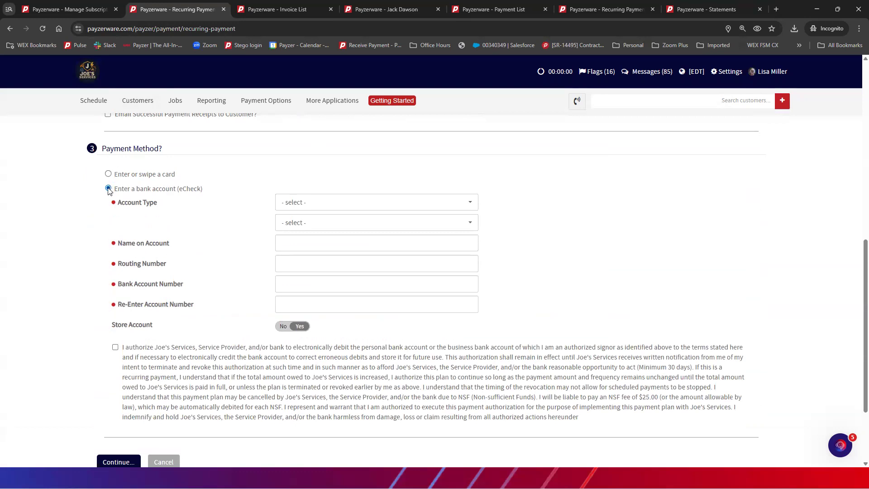
click(109, 174)
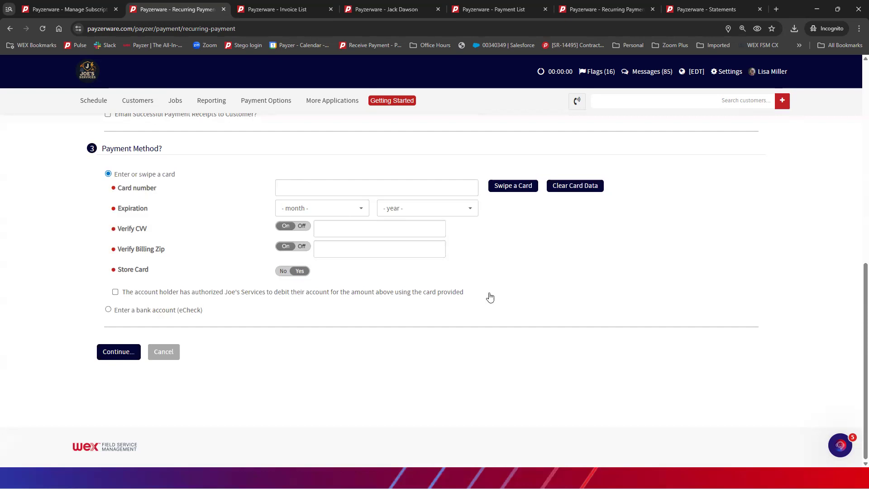
scroll(458, 301, up, 10)
scroll(466, 272, up, 1)
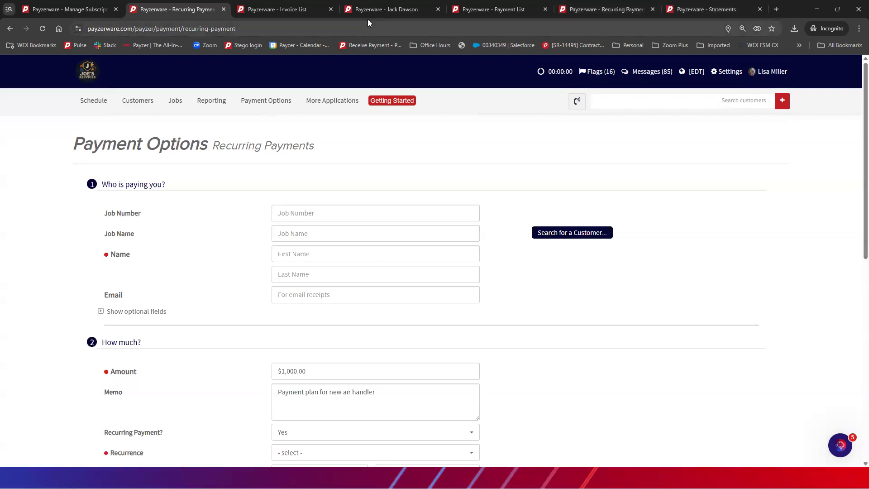
Review the Payment Plans and Stored Accounts sections of the customer's payment record
click(391, 11)
scroll(558, 278, down, 10)
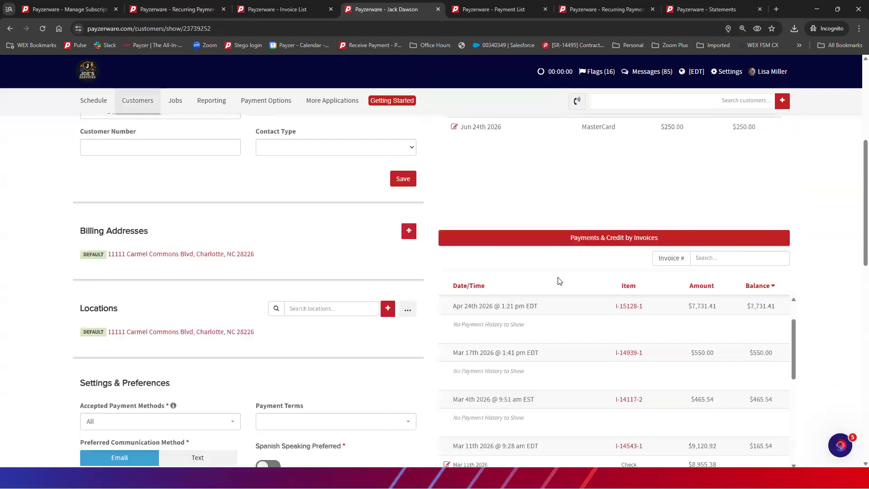
scroll(558, 277, down, 2)
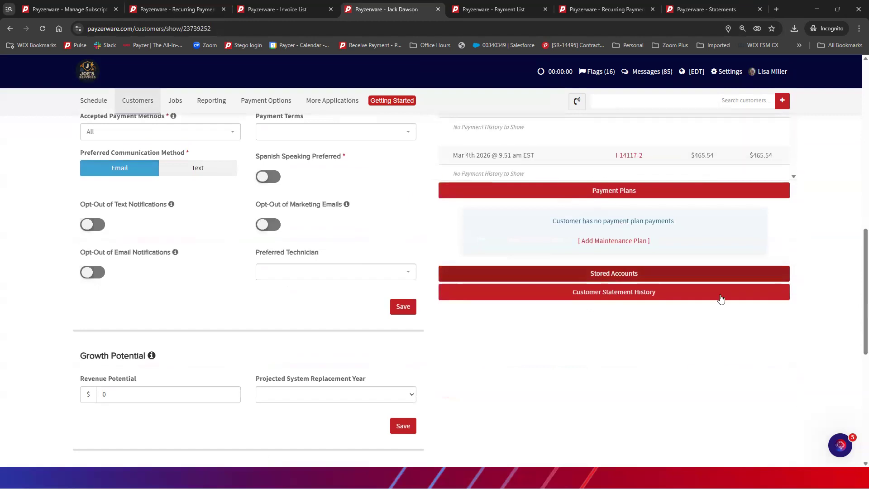
click(597, 273)
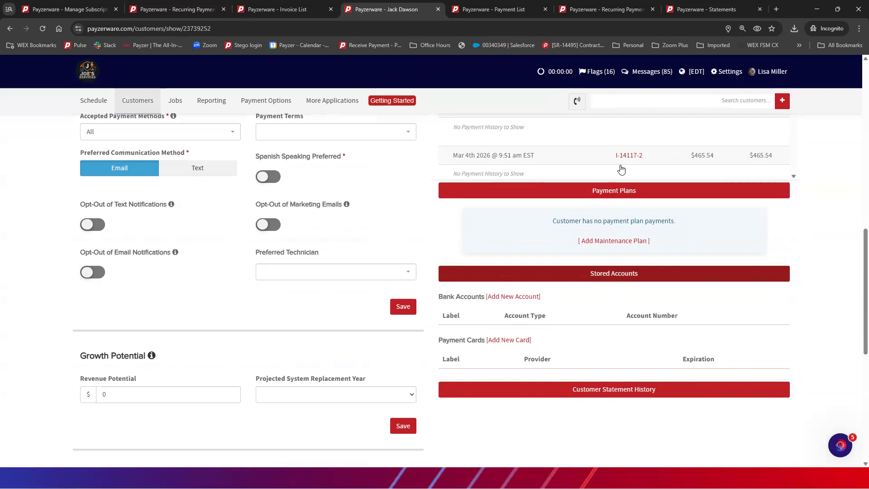
scroll(614, 168, up, 4)
scroll(611, 168, up, 8)
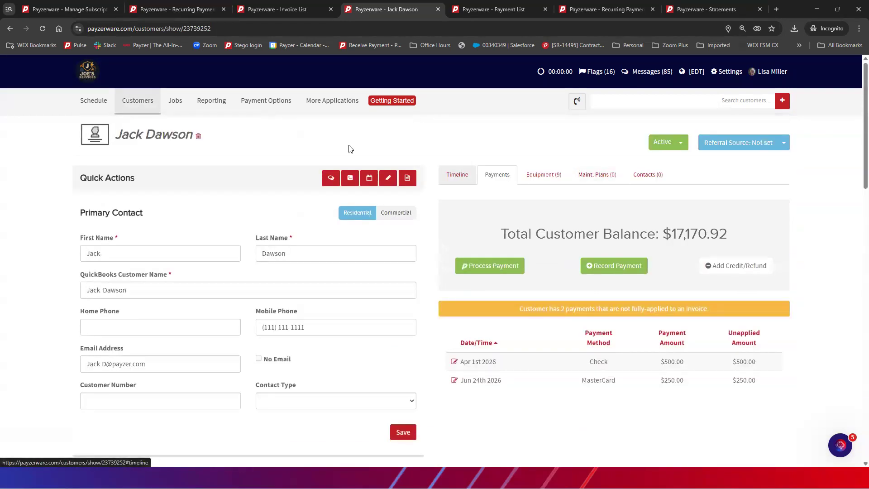
Open the Recurring Payments overview afresh and expand the Existing Plans & Upcoming Payments list
click(168, 10)
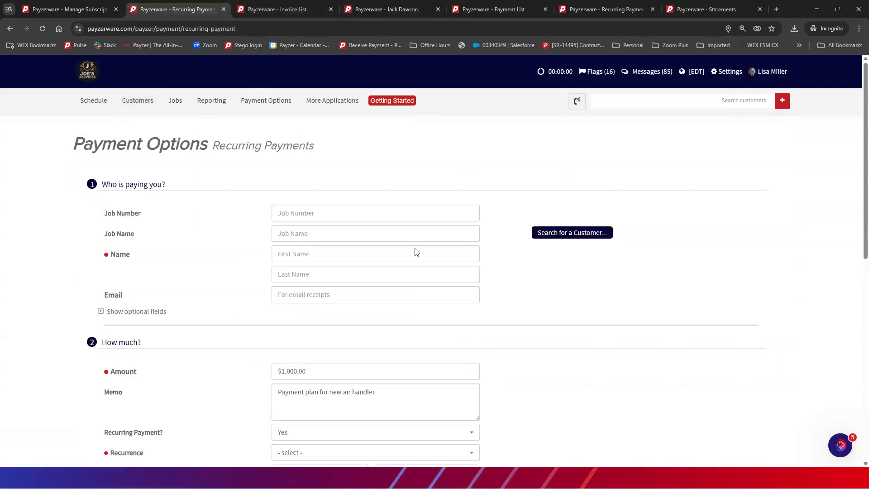
click(267, 101)
mouse_move(302, 125)
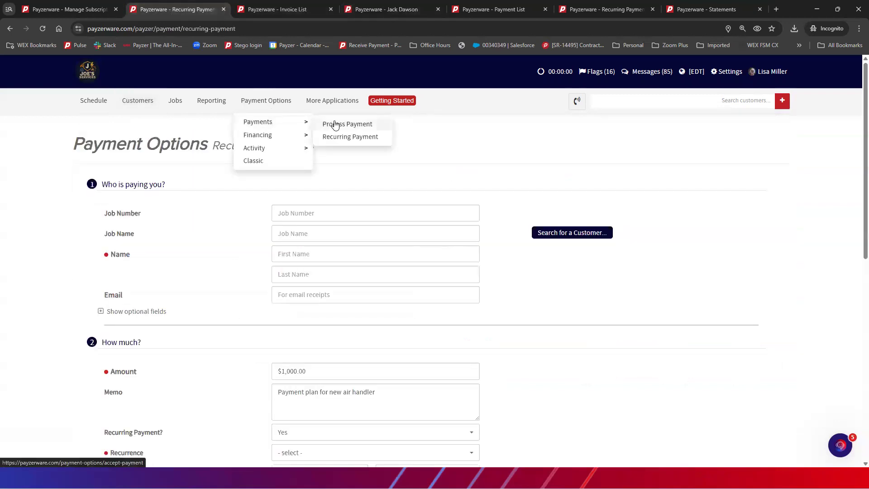
click(338, 137)
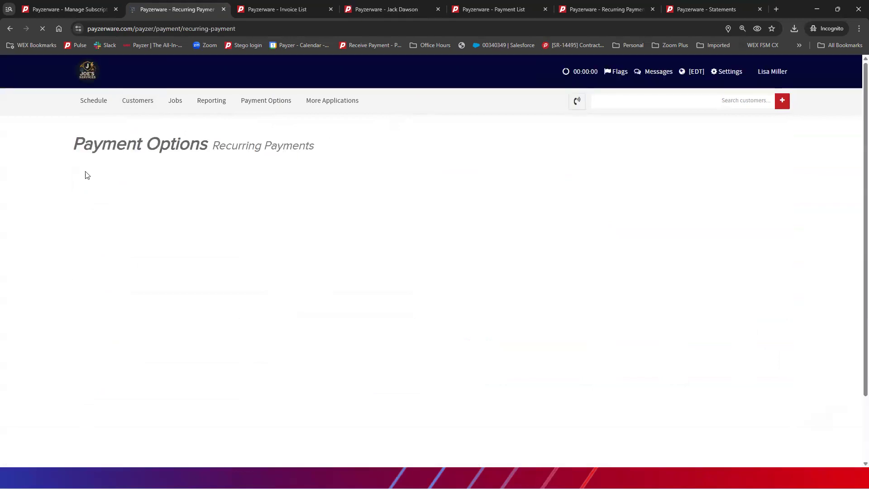
click(83, 192)
click(82, 211)
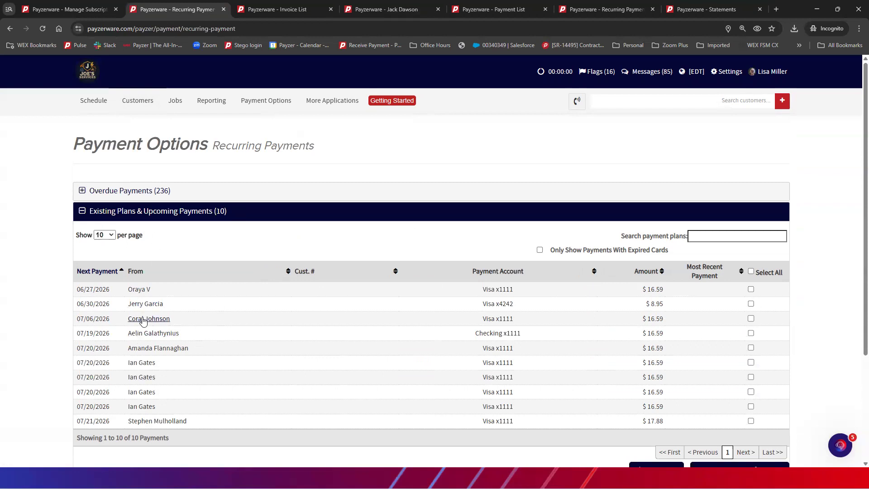
Examine the recurring payment details and payment schedule of the plan due 06/27/2026, and close the details
click(142, 290)
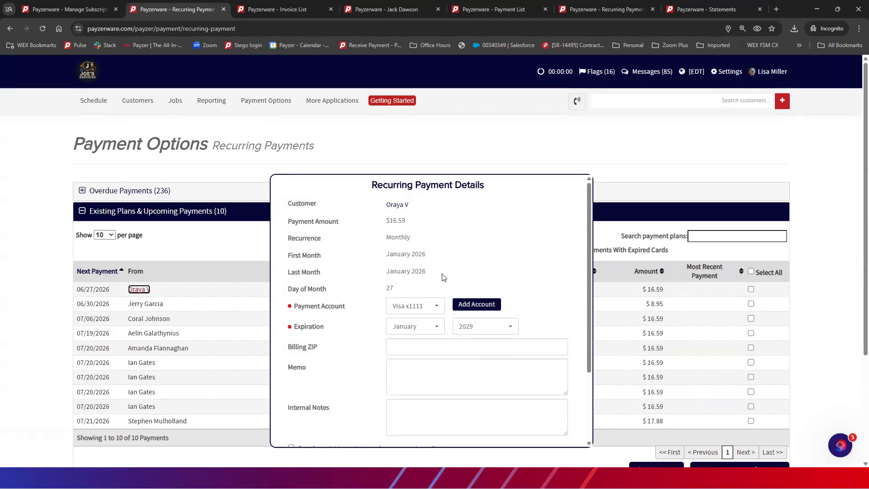
scroll(471, 273, down, 1)
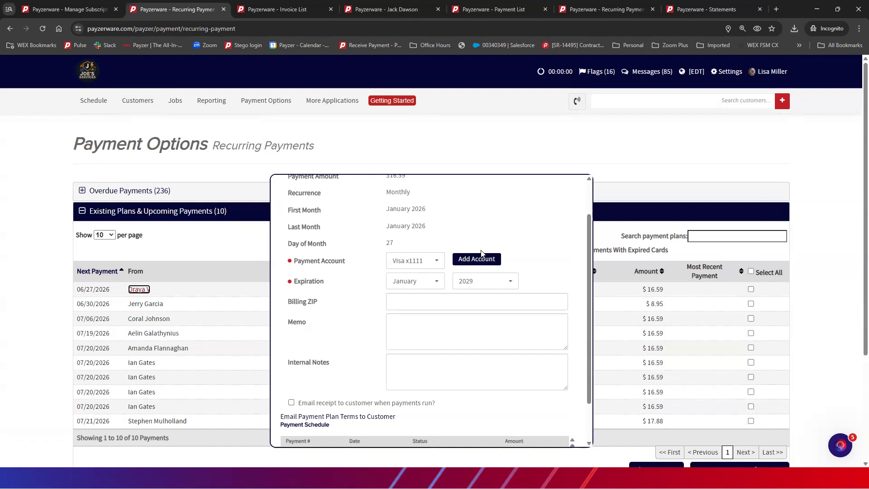
scroll(482, 253, down, 1)
scroll(410, 305, down, 1)
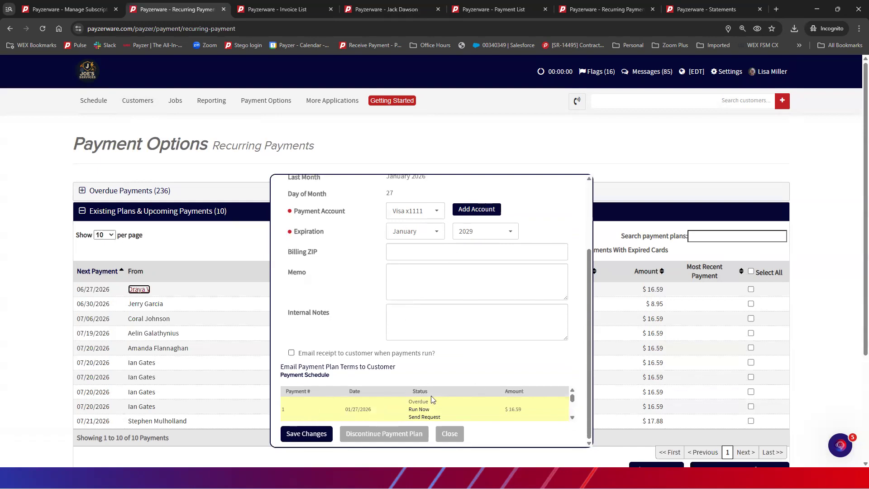
scroll(413, 405, down, 5)
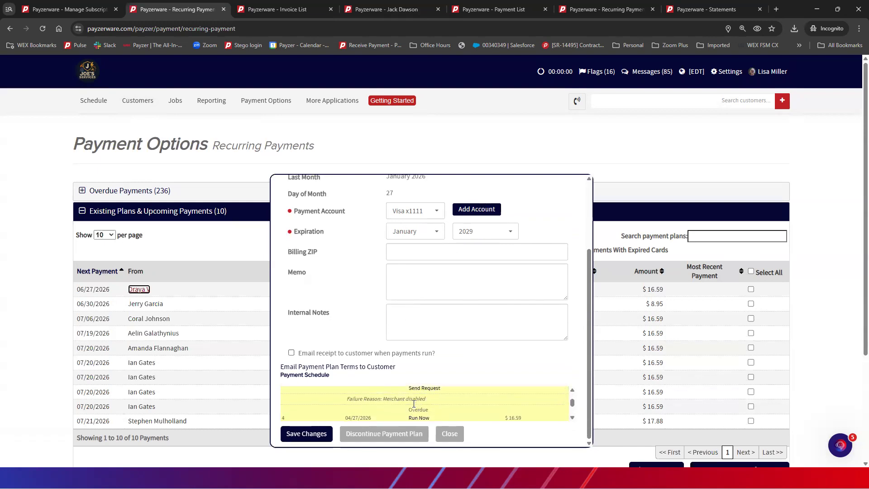
scroll(413, 405, up, 1)
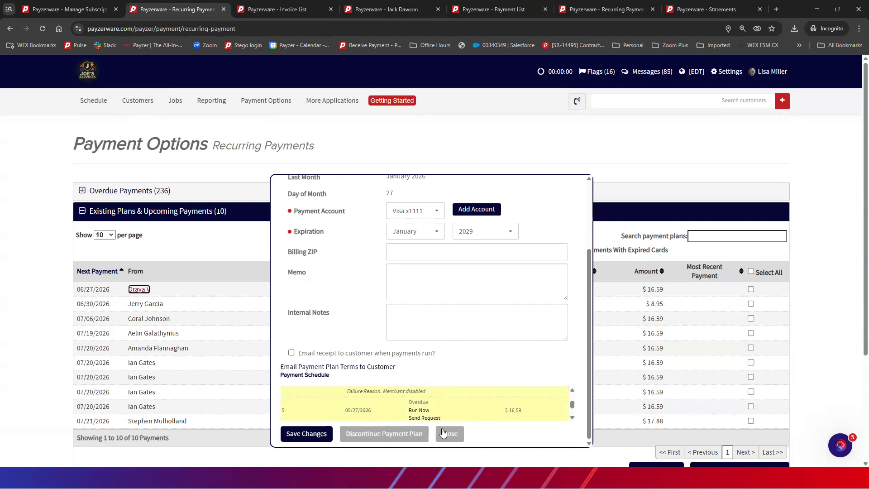
scroll(461, 392, down, 1)
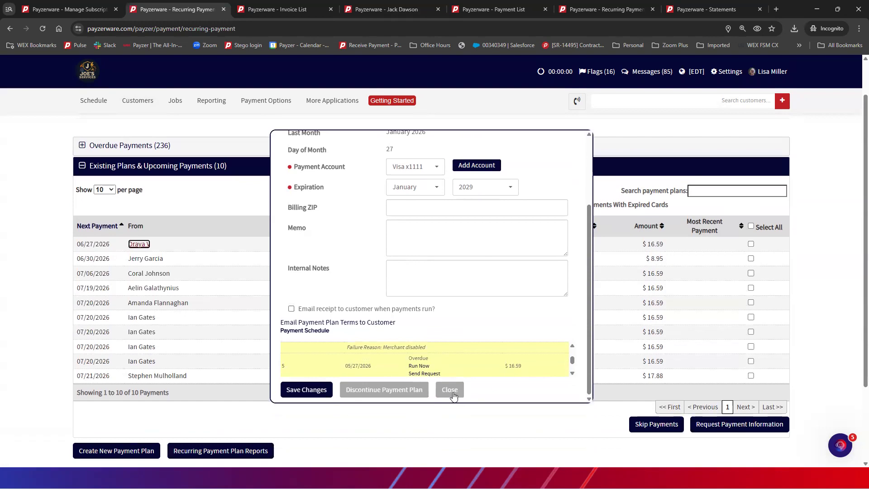
click(450, 391)
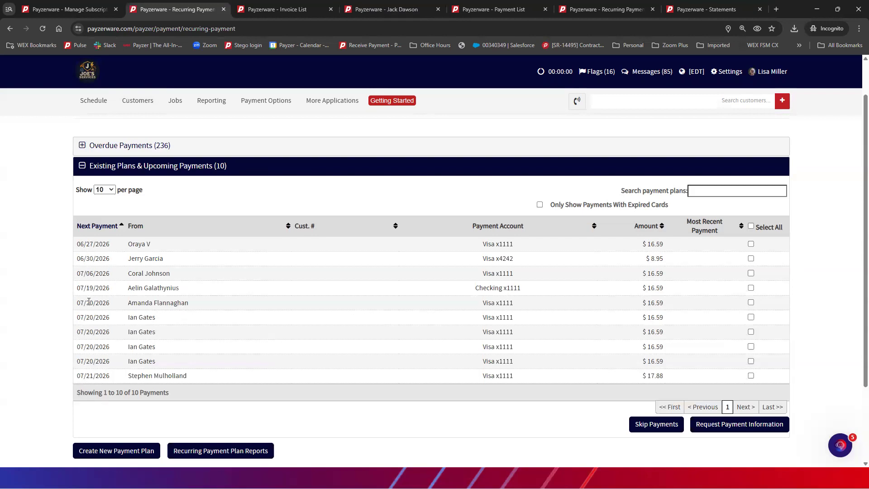
Examine the overdue recurring payments and their available actions with no payment selected, and compare with the Payment List
click(82, 146)
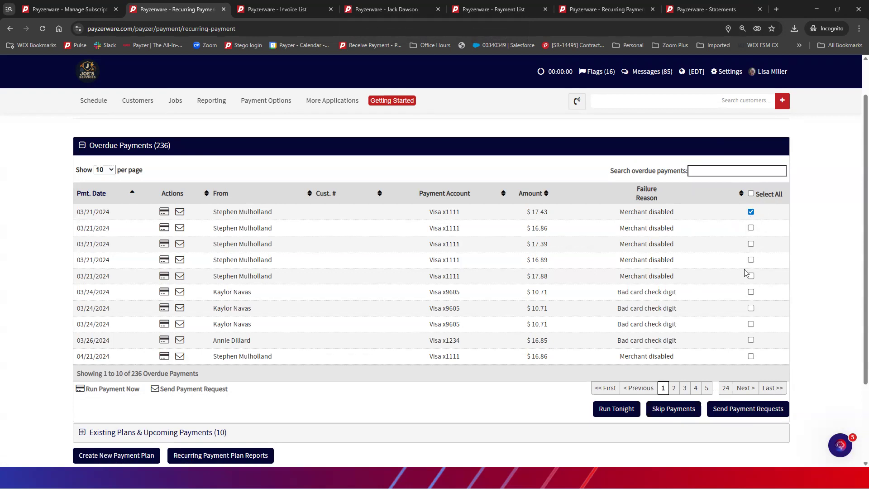
click(751, 211)
scroll(437, 223, down, 2)
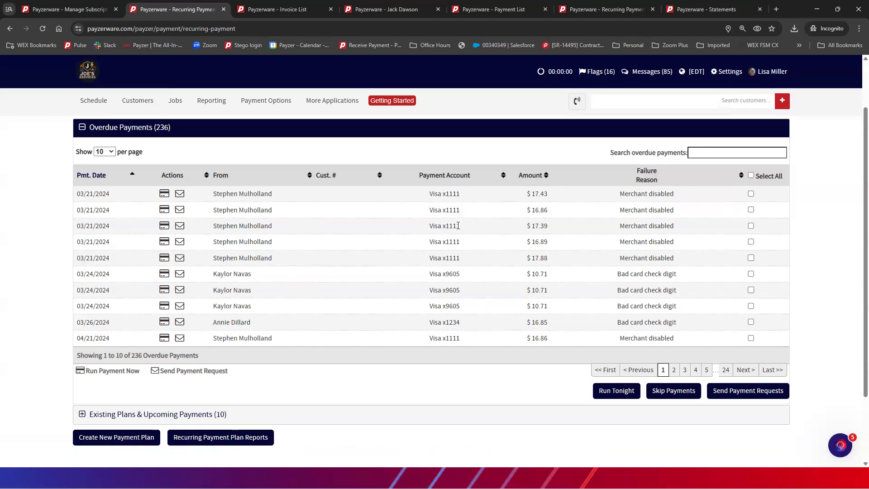
scroll(354, 237, up, 3)
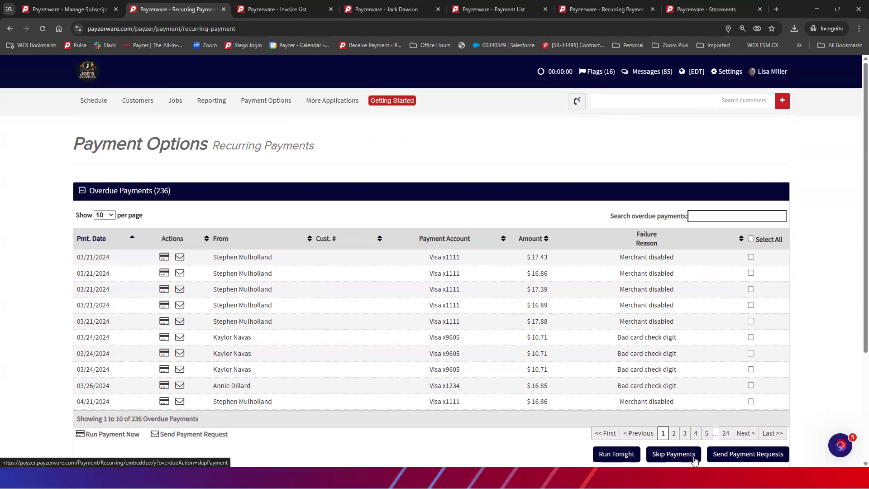
scroll(679, 348, down, 2)
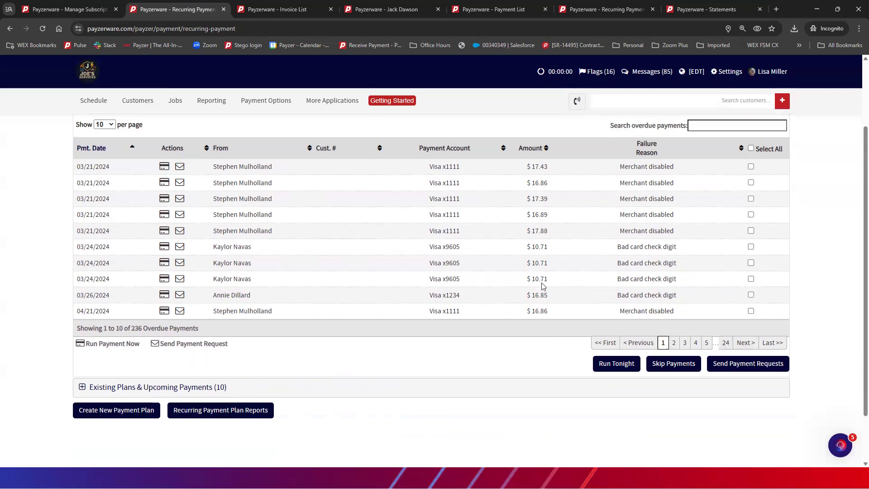
scroll(261, 320, up, 2)
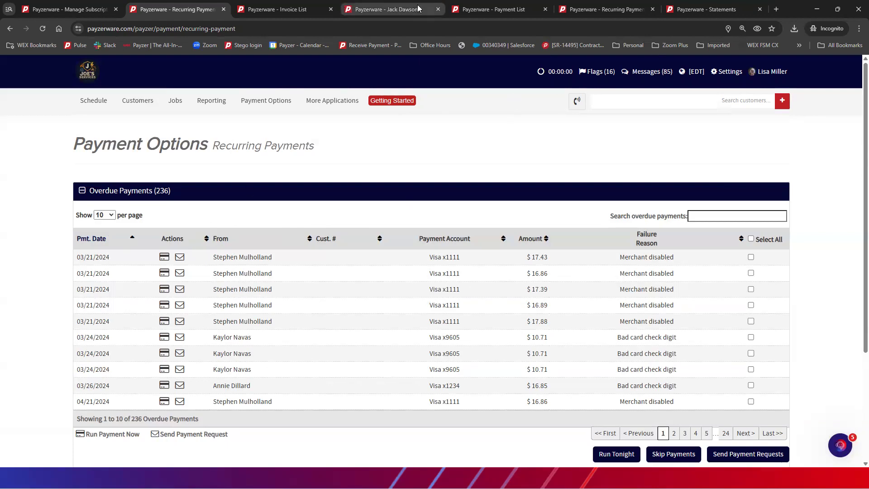
click(488, 11)
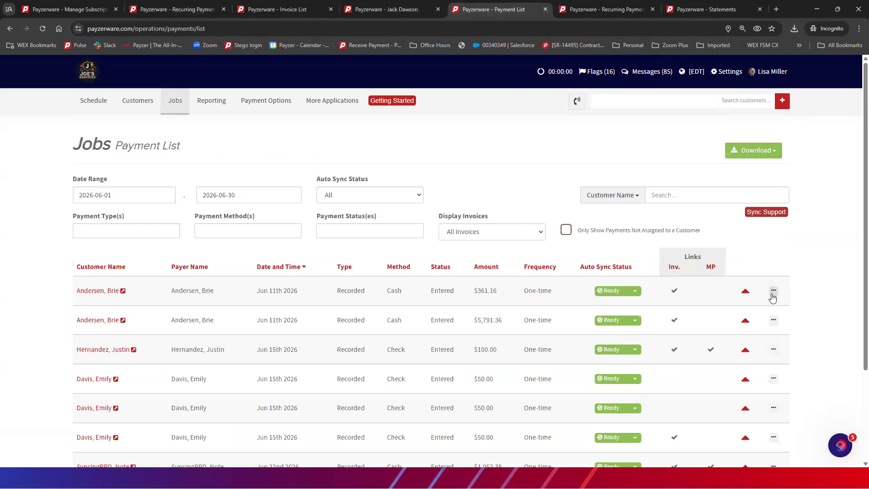
click(167, 10)
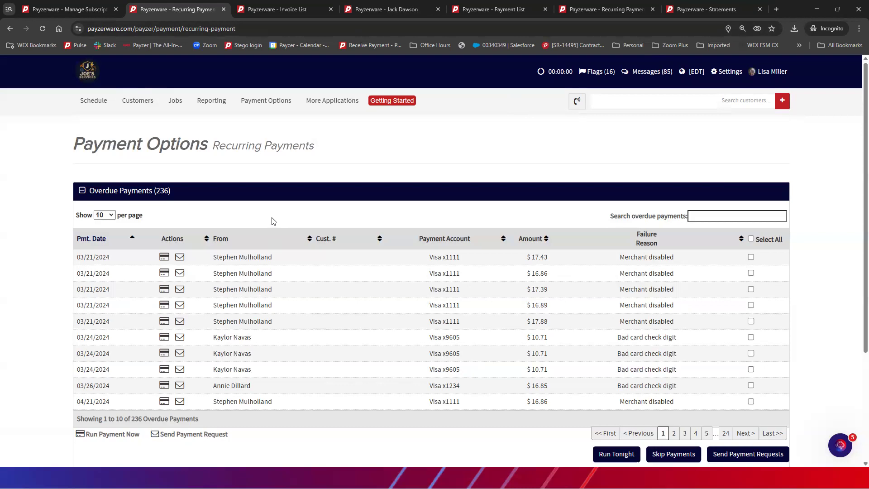
Start a new payment plan from the Recurring Payments overview and set its amount to $5,000.00
scroll(273, 221, down, 2)
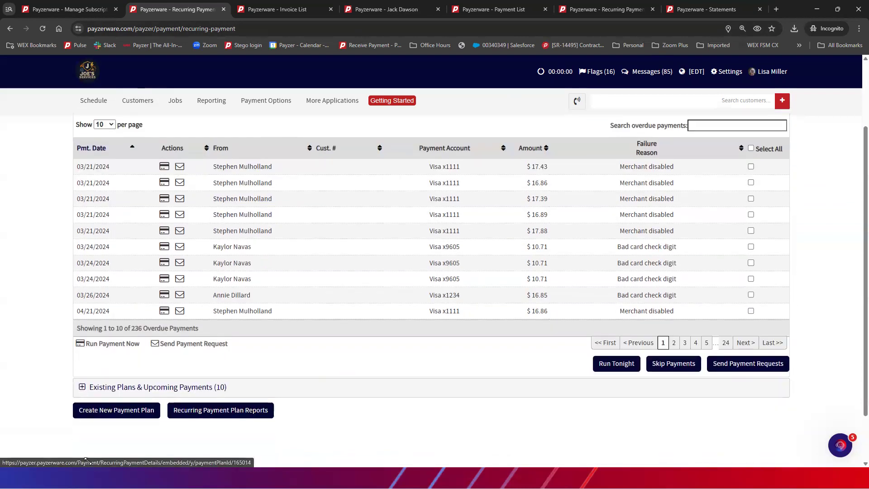
click(114, 410)
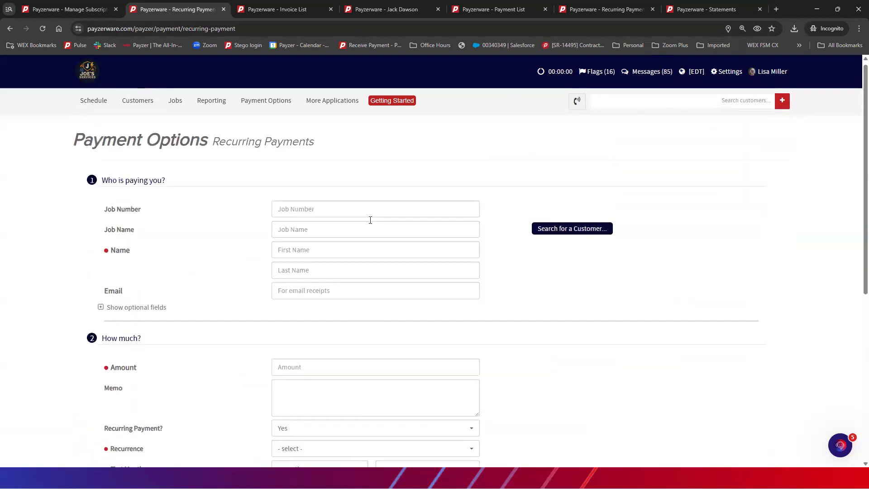
scroll(369, 226, down, 3)
click(293, 239)
text($5,0)
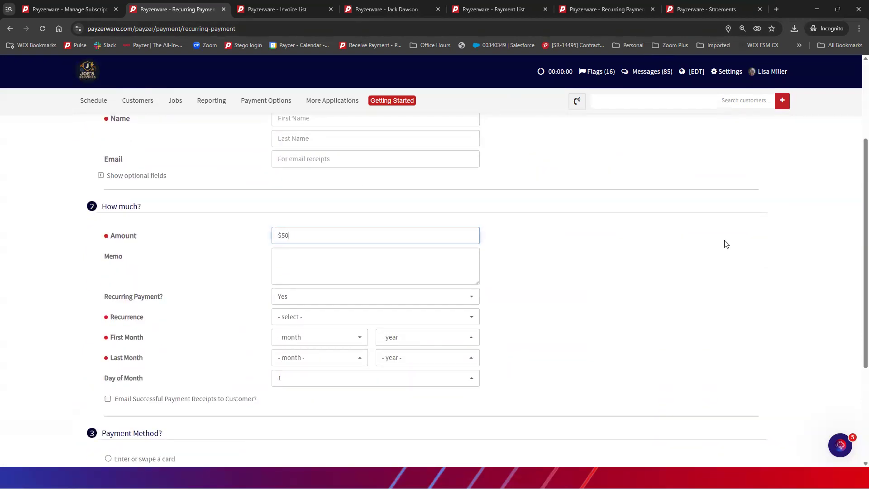
text(00.00)
key(Tab)
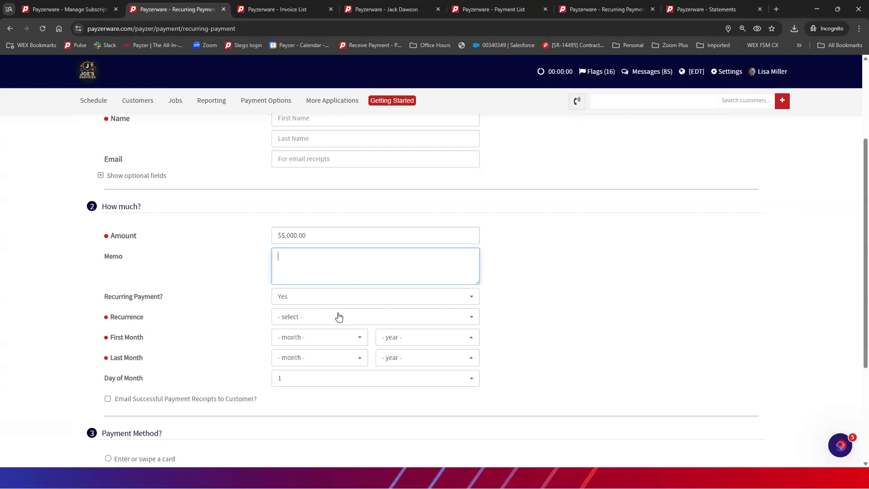
Set the payment plan's recurrence to Monthly with July 2026 as the first month
click(361, 321)
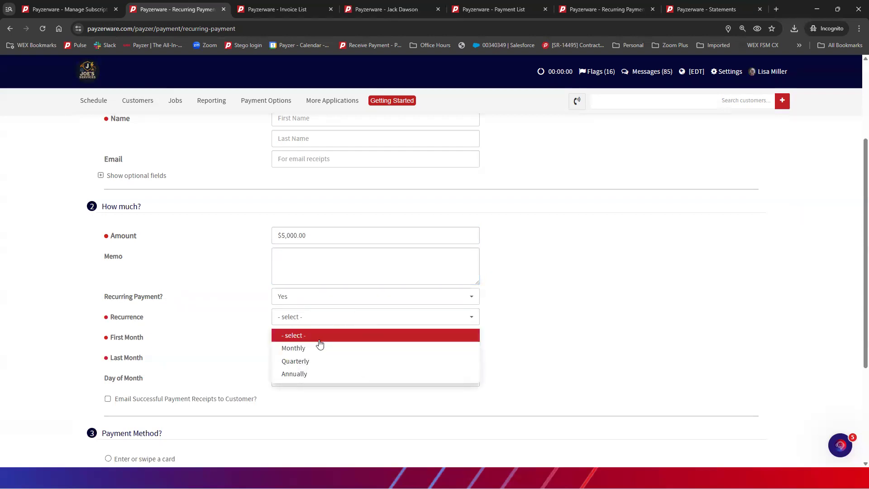
click(317, 348)
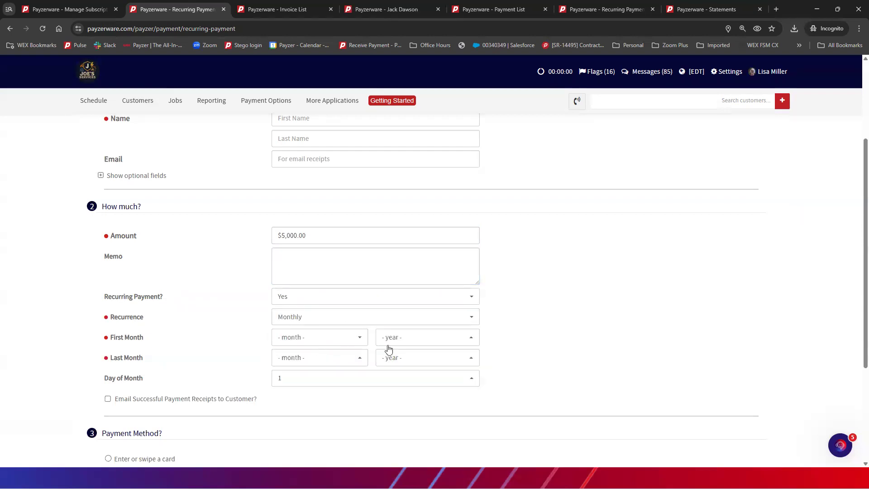
click(358, 340)
scroll(310, 399, down, 3)
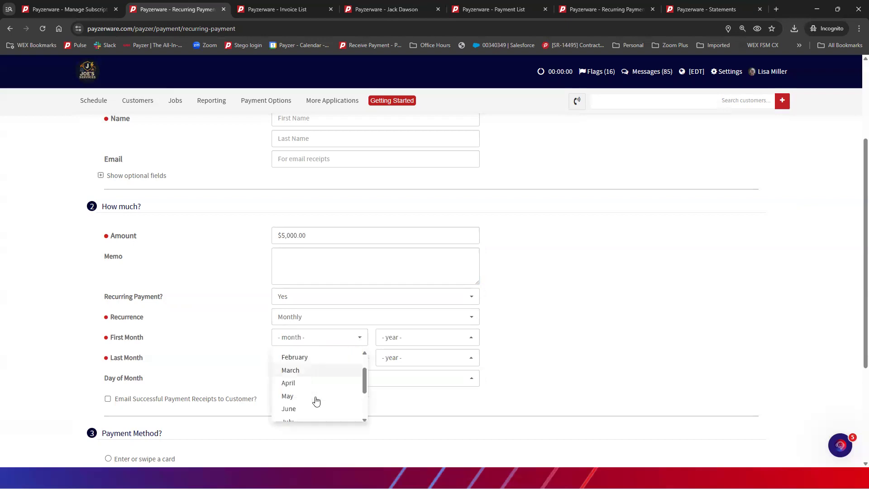
click(287, 358)
click(416, 340)
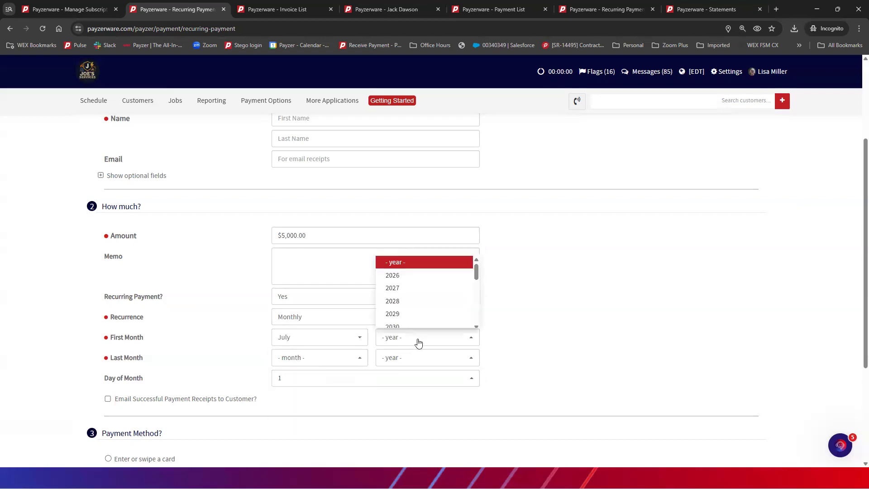
click(395, 276)
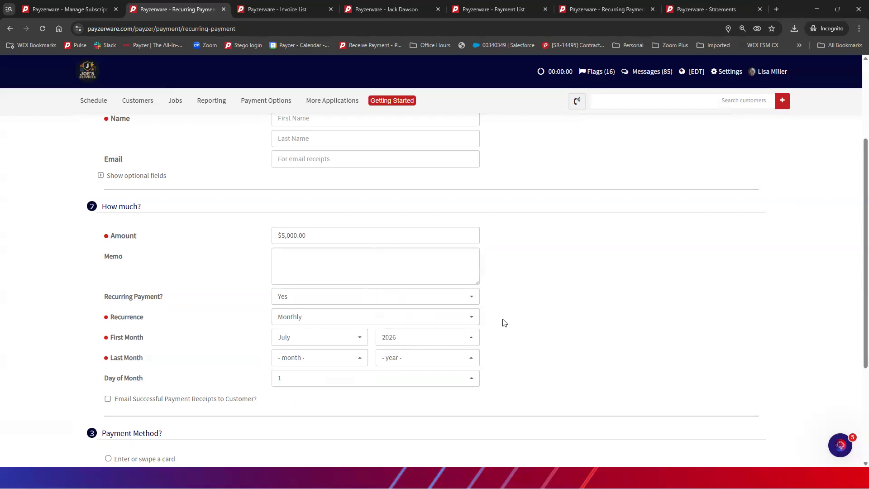
Set the payment plan's last month to August 2027
scroll(503, 322, down, 1)
click(351, 313)
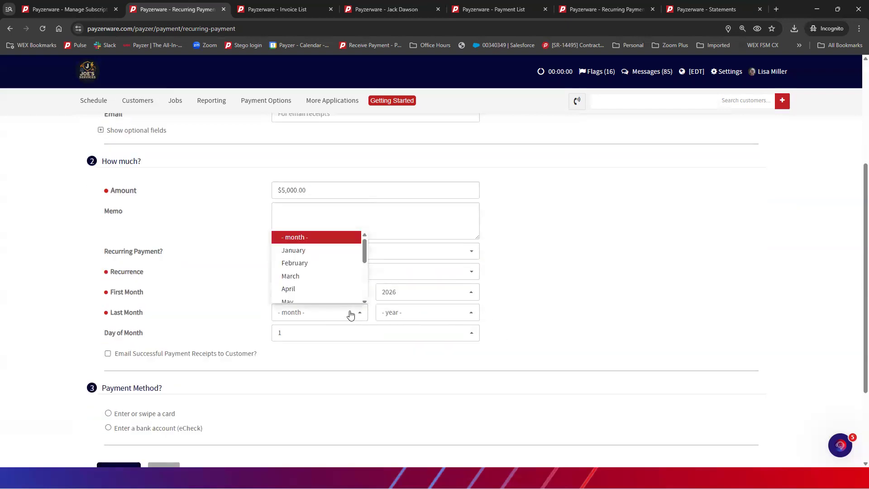
drag(364, 253, 361, 272)
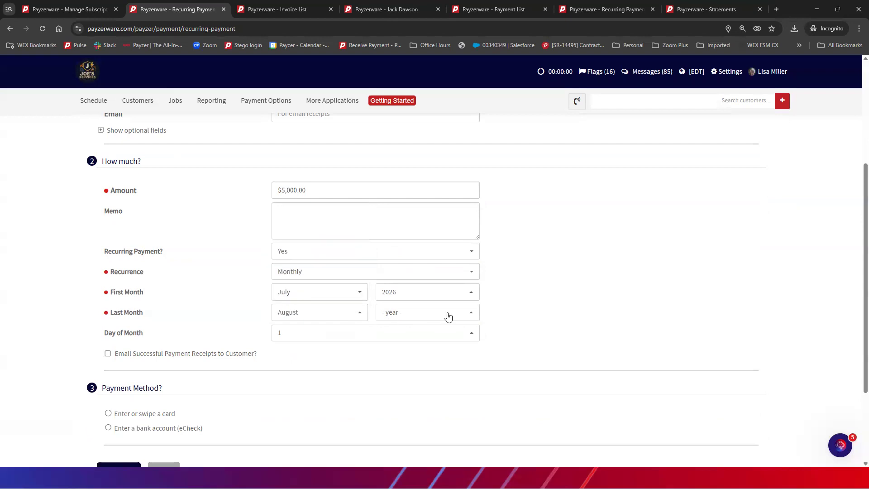
click(470, 314)
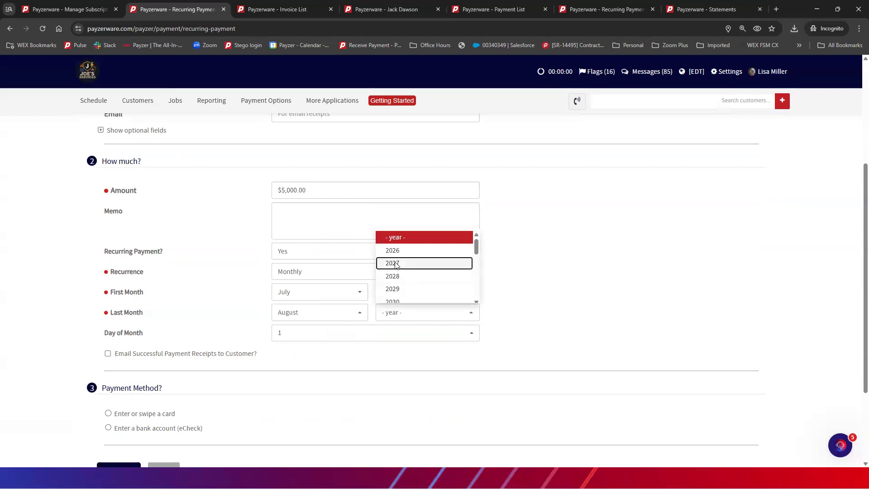
click(394, 263)
Choose card entry as the plan's payment method and enter the card number with an expiration of March 2028
scroll(494, 318, down, 1)
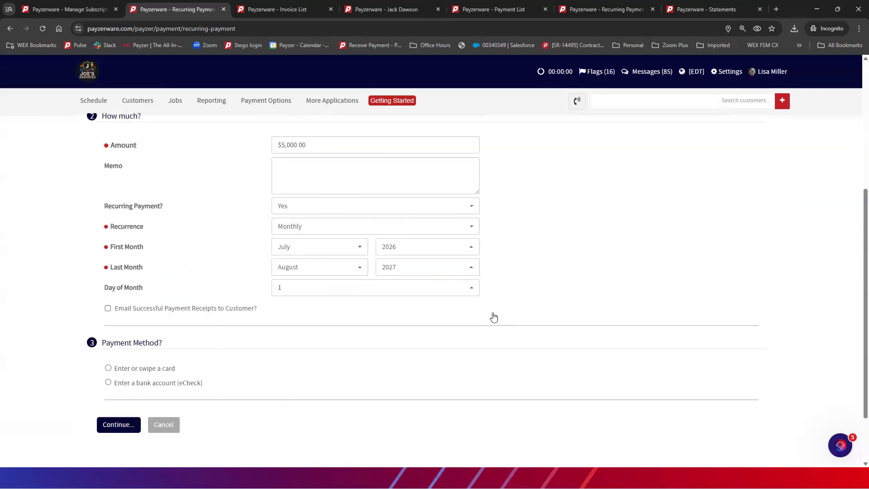
scroll(495, 317, down, 1)
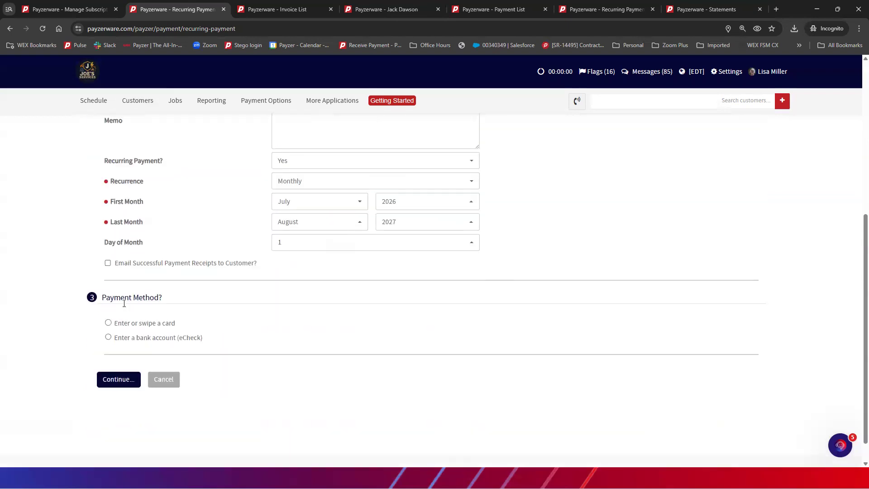
click(107, 323)
scroll(303, 306, down, 2)
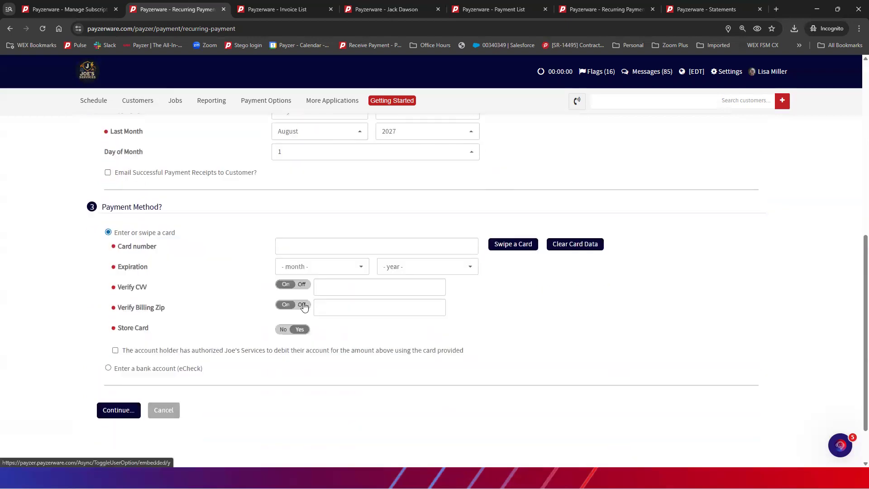
click(362, 244)
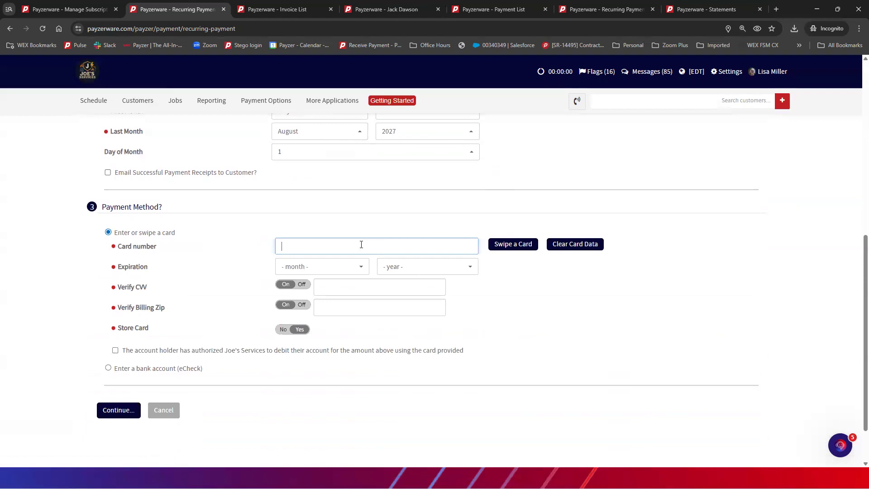
text(11111111111111)
click(352, 270)
click(290, 328)
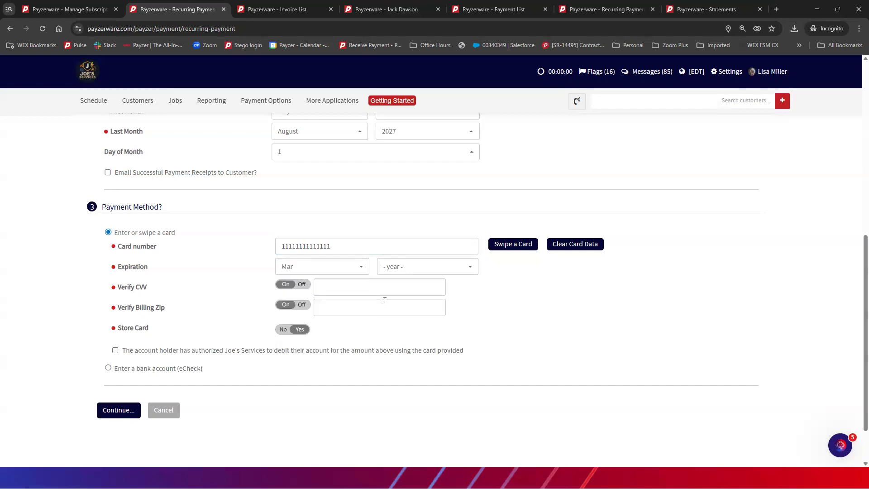
click(421, 269)
click(394, 230)
Disable CVV and billing zip verification, confirm the account holder's debit authorization, and try to continue with the plan
click(303, 284)
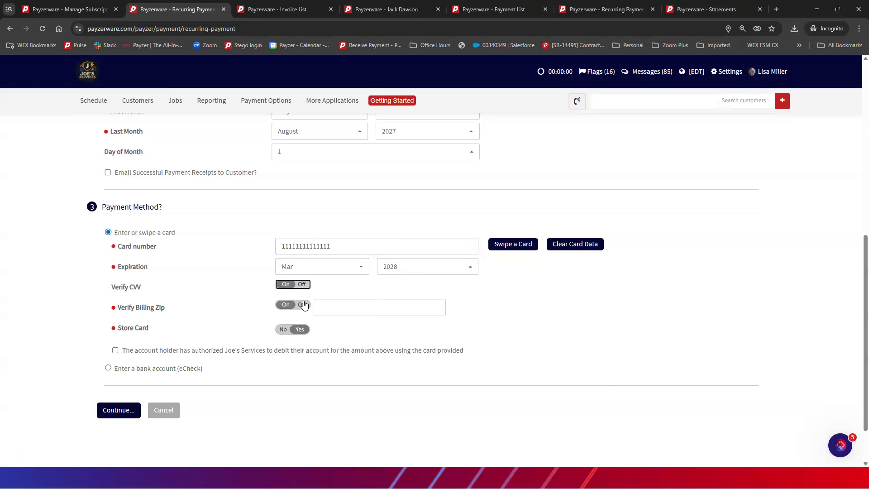
click(304, 306)
click(345, 324)
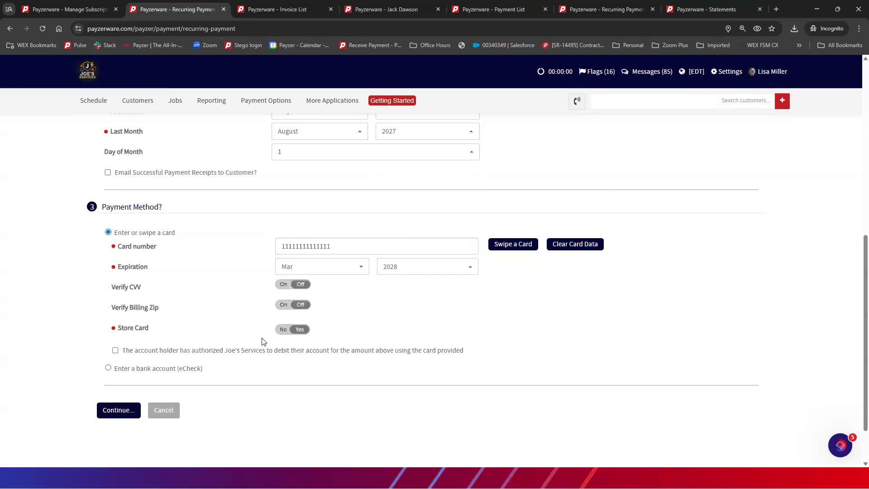
scroll(353, 297, down, 2)
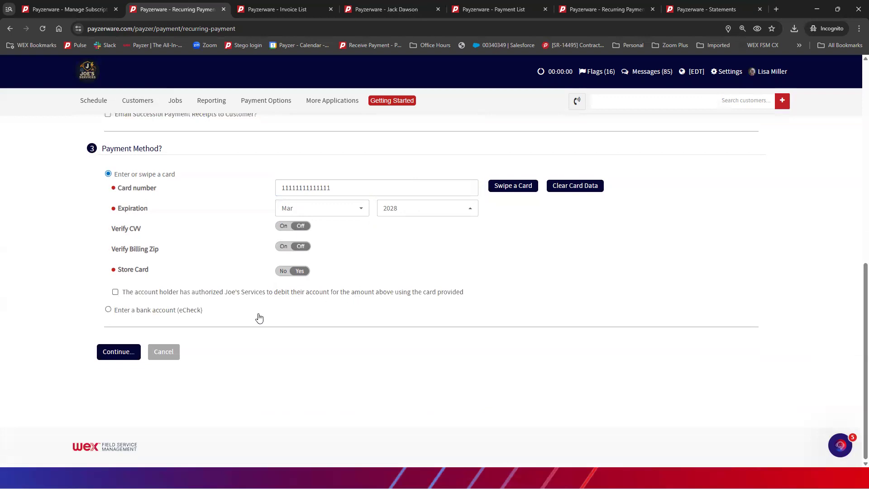
click(116, 292)
click(126, 355)
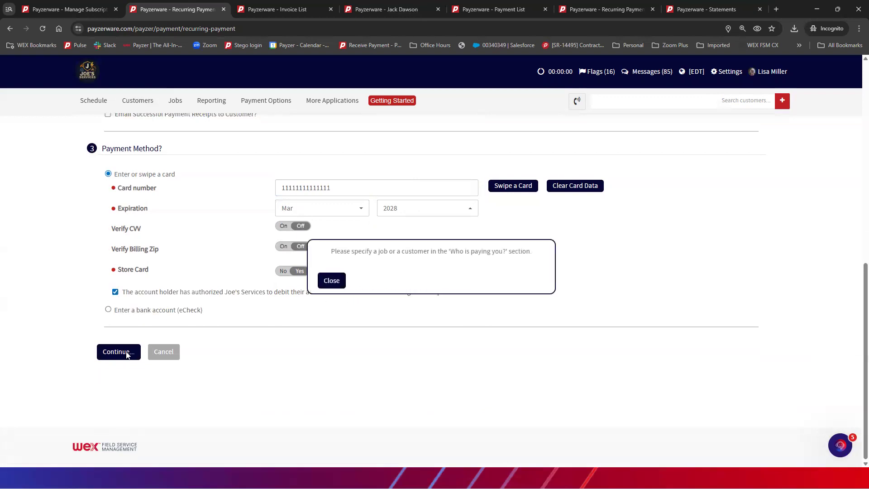
click(331, 281)
Enter job number 1234 as the payer reference, try to continue with the plan again, and review the returned form
scroll(471, 236, up, 6)
scroll(466, 230, up, 3)
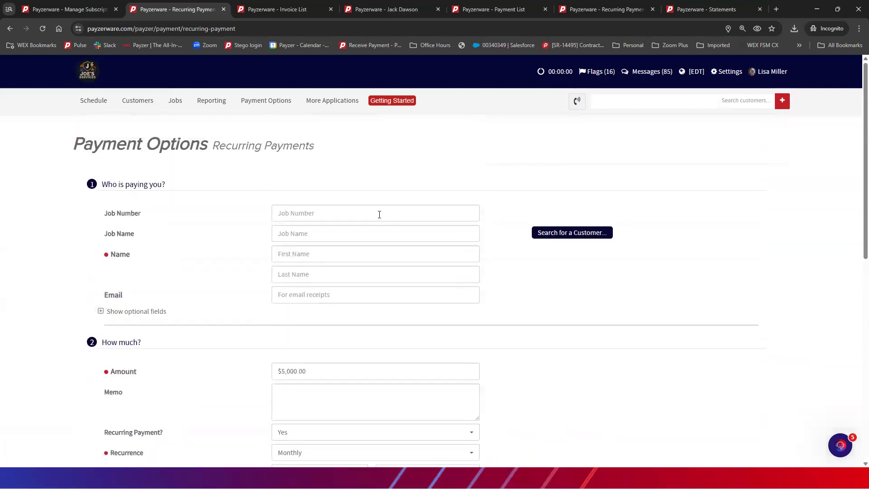
click(332, 213)
text(1234)
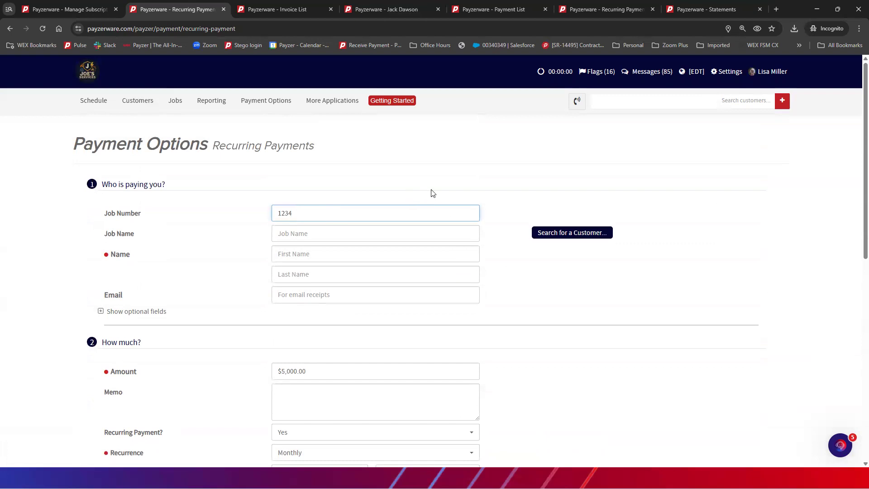
scroll(498, 233, down, 9)
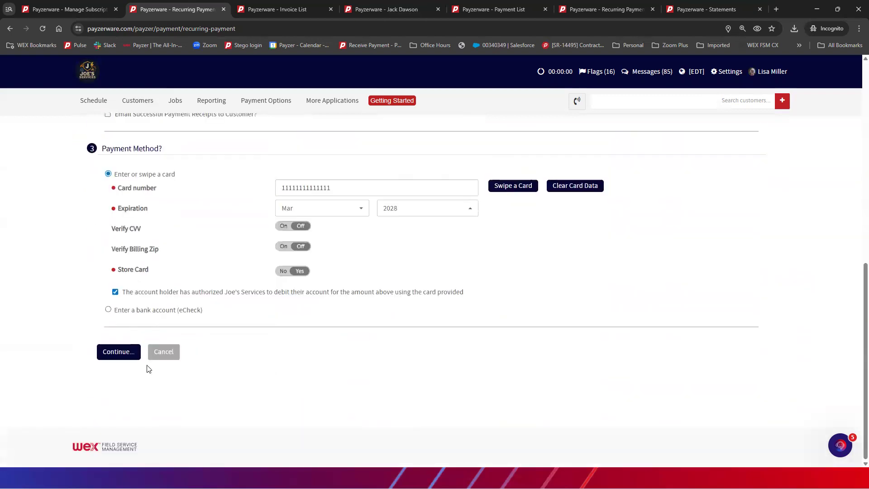
click(116, 353)
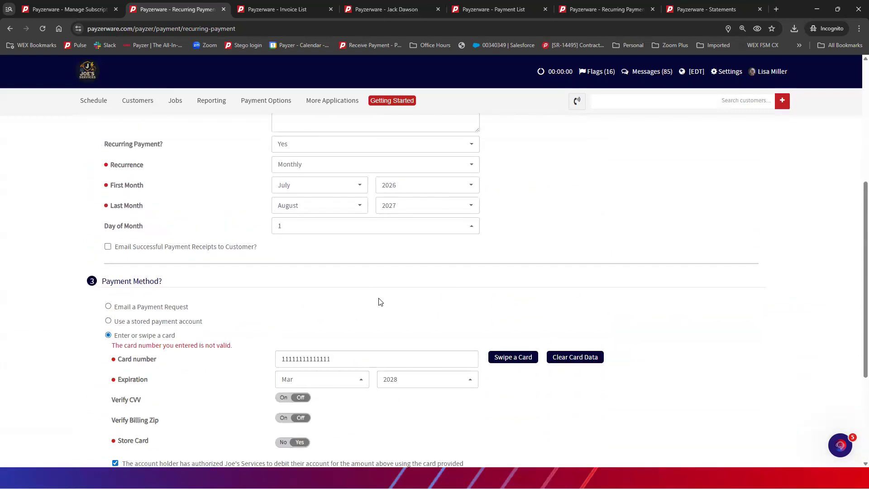
scroll(379, 301, down, 2)
scroll(379, 301, down, 2)
scroll(379, 299, up, 9)
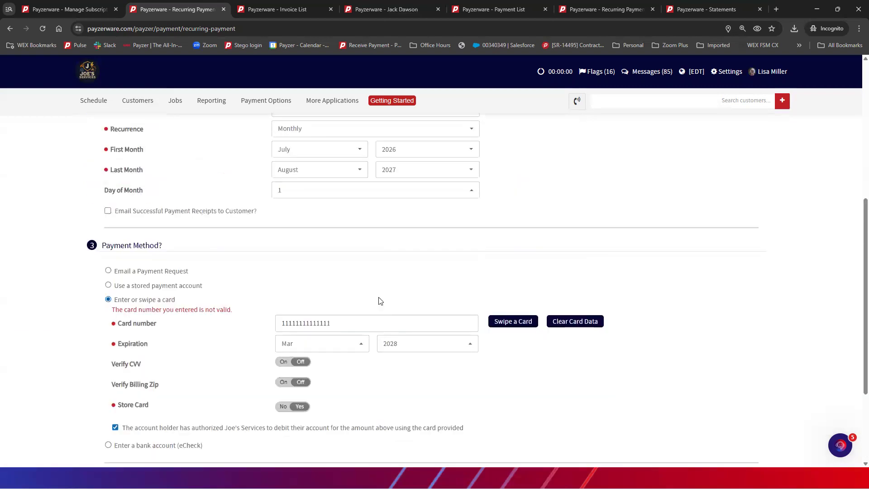
scroll(380, 299, down, 10)
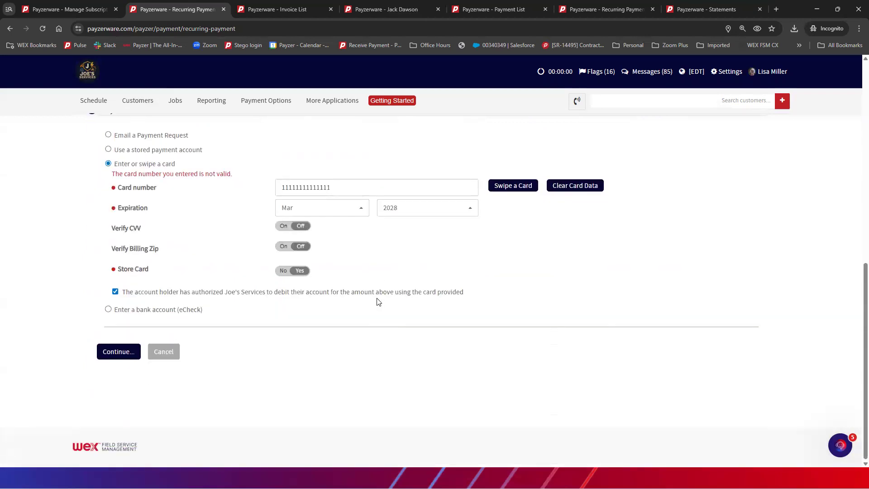
scroll(380, 301, up, 3)
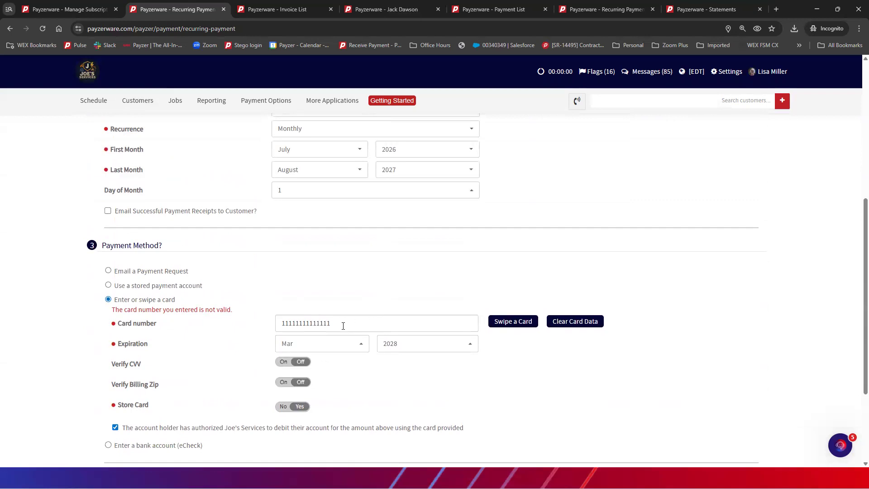
Start a new maintenance plan on the open customer's record, using the 1 System Residential Comfort Club plan
click(410, 10)
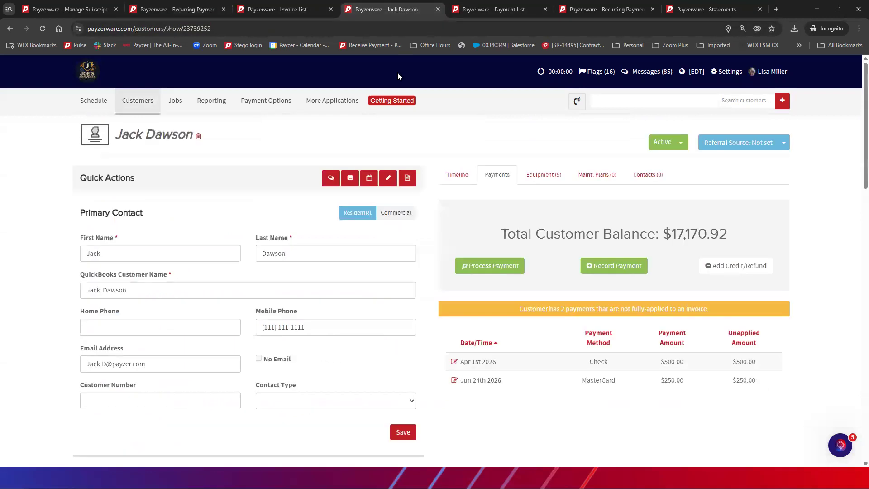
click(605, 175)
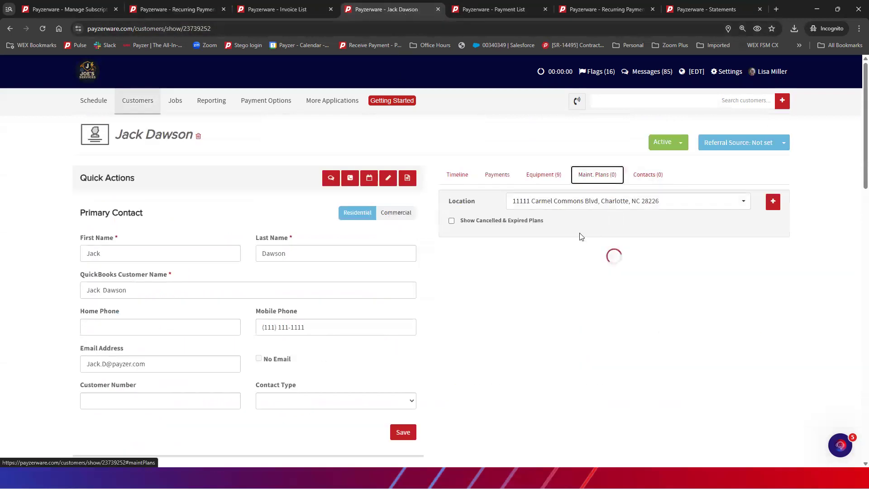
click(775, 203)
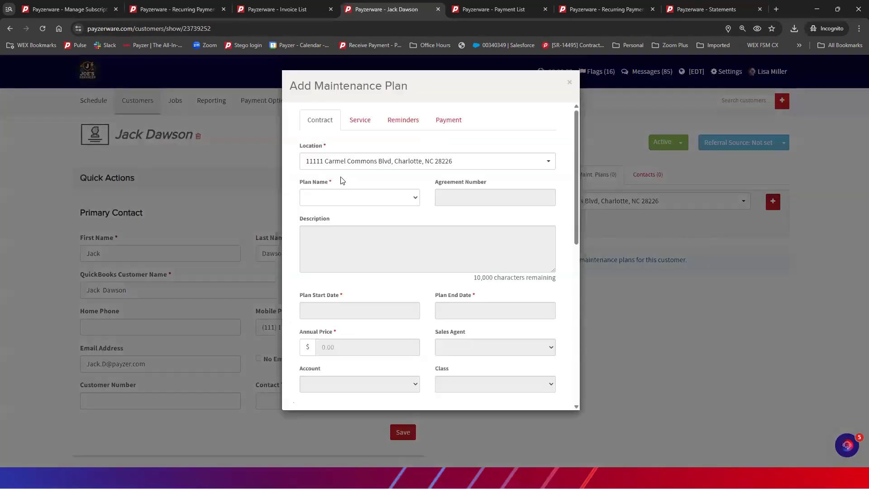
click(335, 196)
click(336, 222)
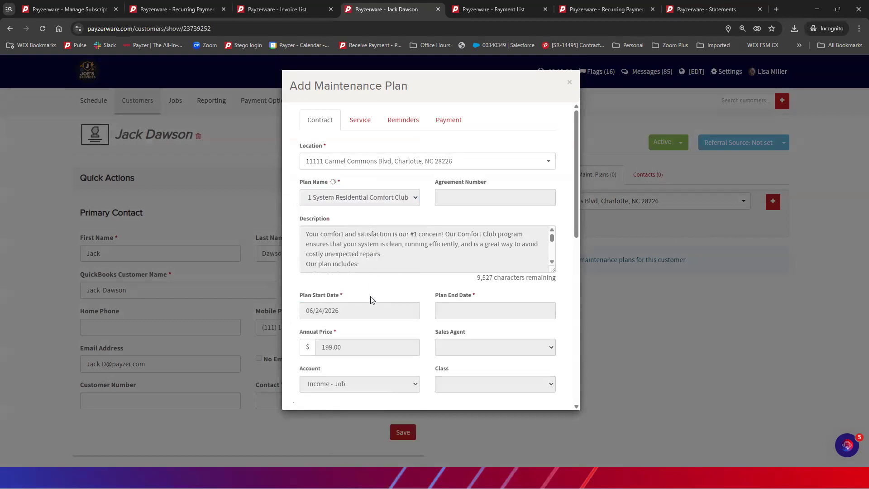
Examine the maintenance plan's contract dates and price details, its service windows, and its reminders
scroll(384, 284, down, 1)
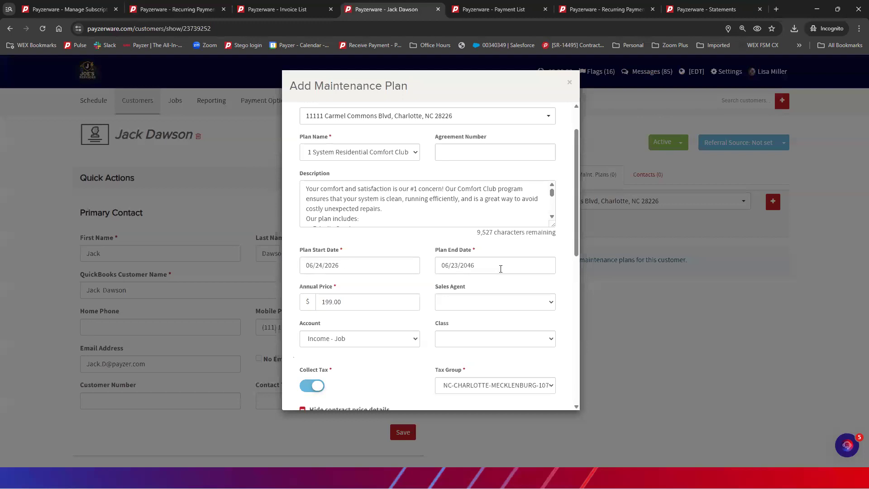
scroll(452, 279, down, 2)
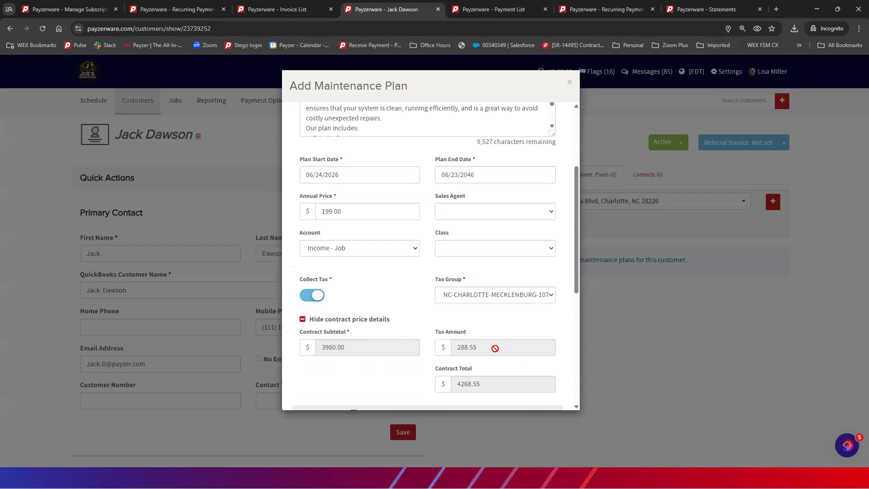
scroll(498, 344, up, 3)
click(367, 124)
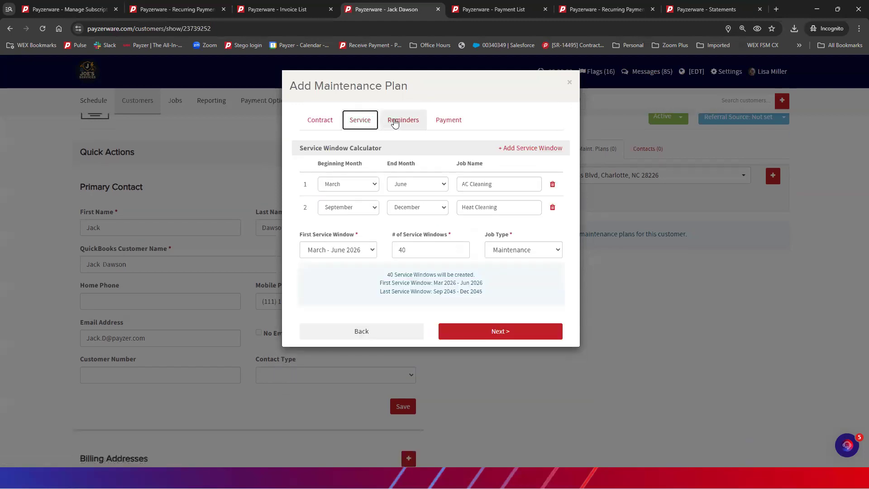
click(398, 120)
Choose Payment Plan as the maintenance plan's payment option and review its schedule and payment method settings
click(449, 122)
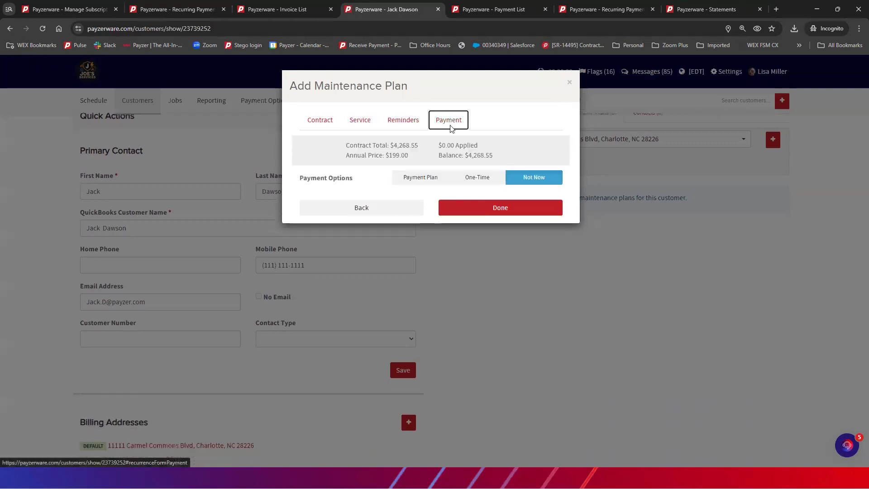
click(413, 179)
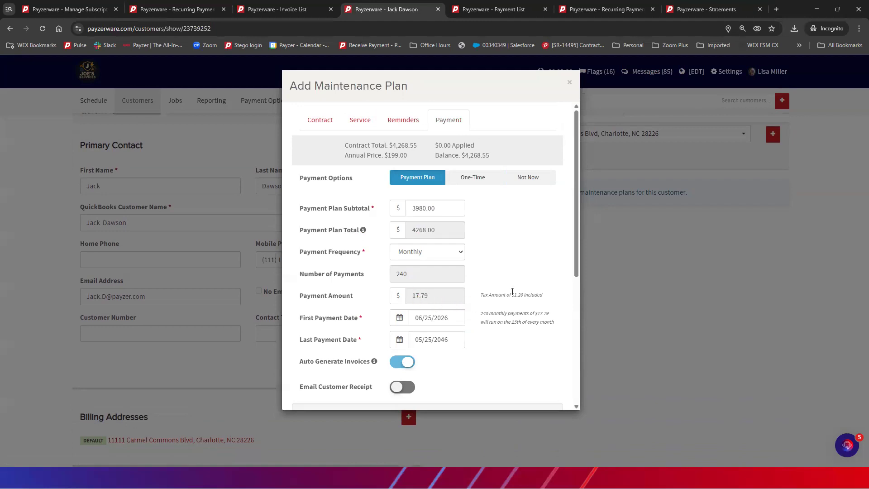
scroll(529, 284, down, 4)
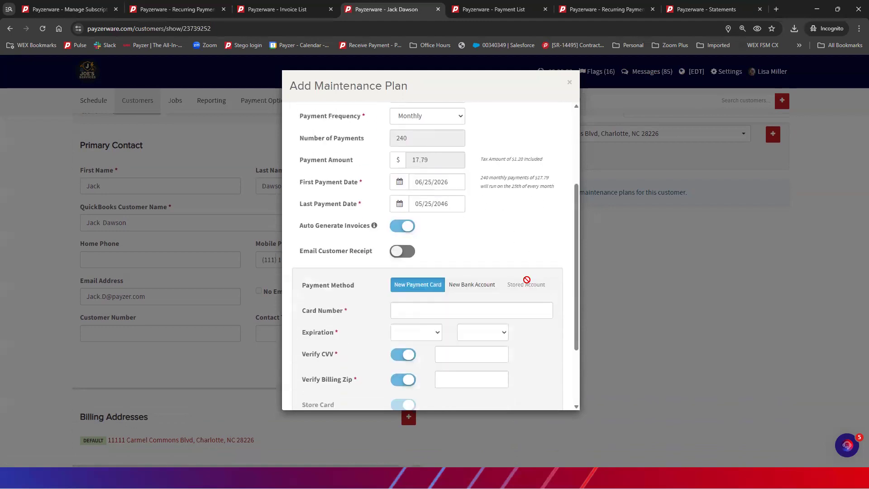
scroll(526, 283, down, 1)
scroll(527, 283, up, 5)
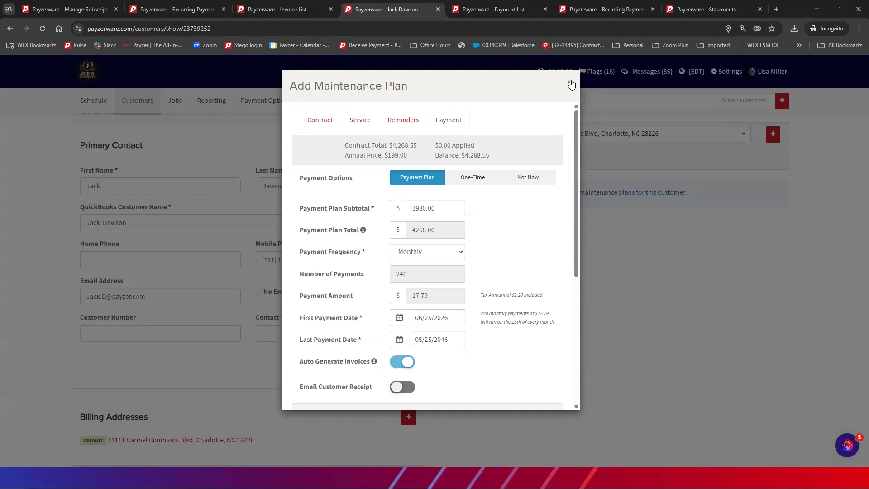
Cancel the open maintenance plan setup and decline to save the plan
click(570, 83)
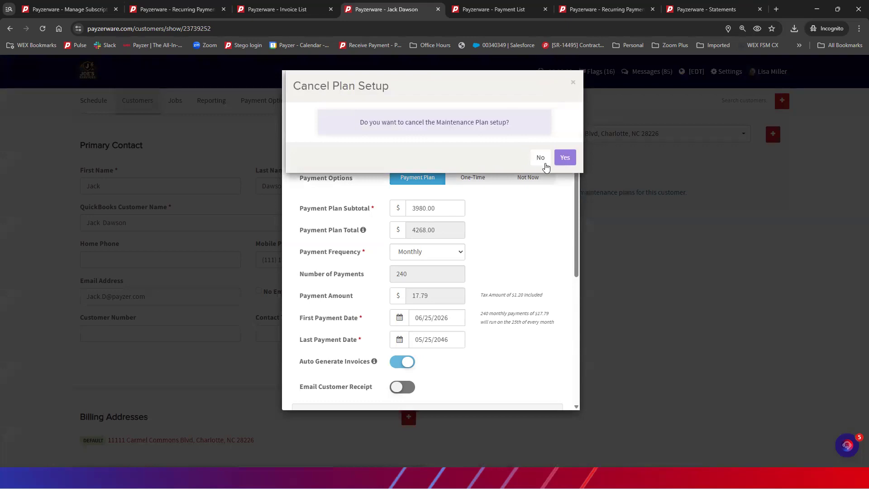
click(565, 158)
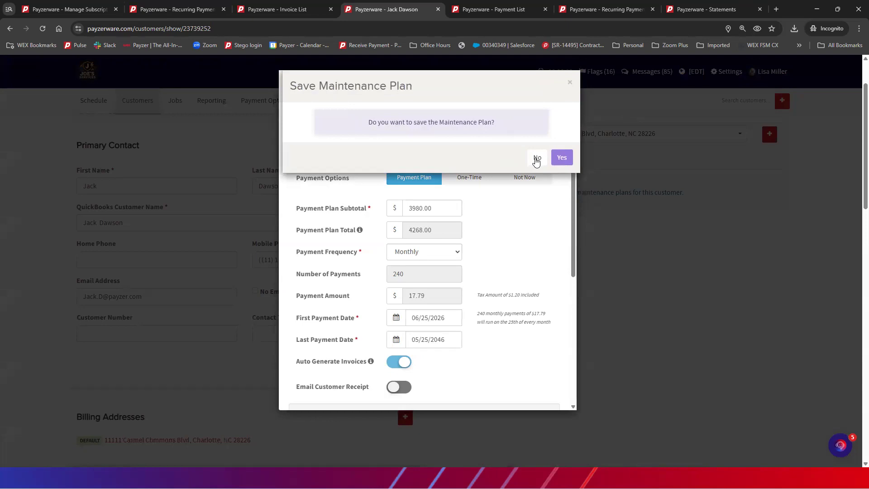
click(537, 158)
Return to the unfinished recurring payment form and review its payer, amount, monthly schedule and payment method sections
click(196, 10)
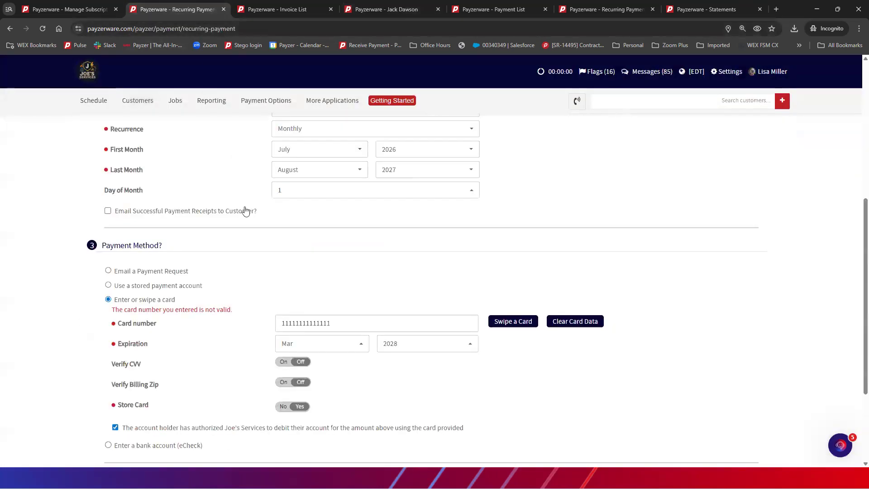
scroll(266, 225, up, 5)
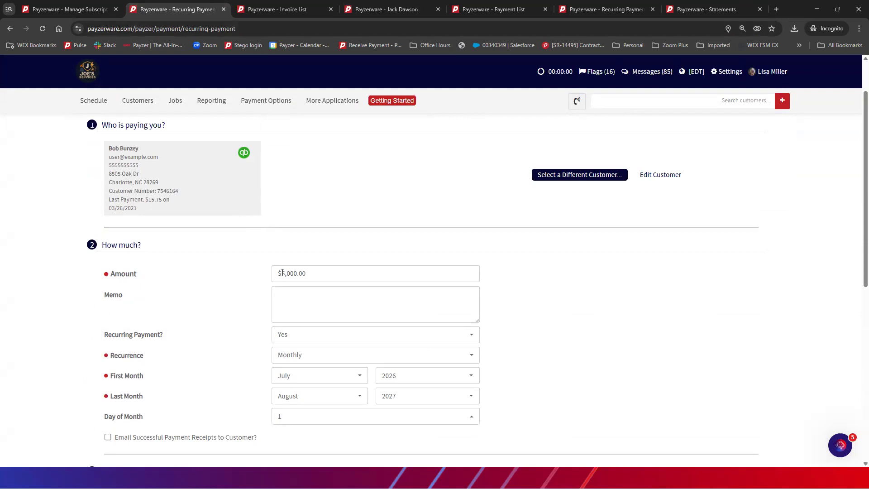
scroll(394, 228, down, 2)
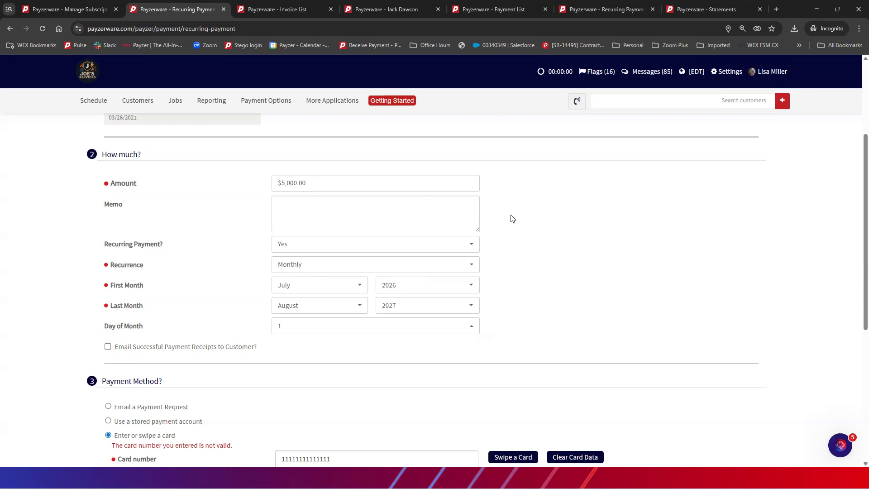
scroll(512, 219, down, 1)
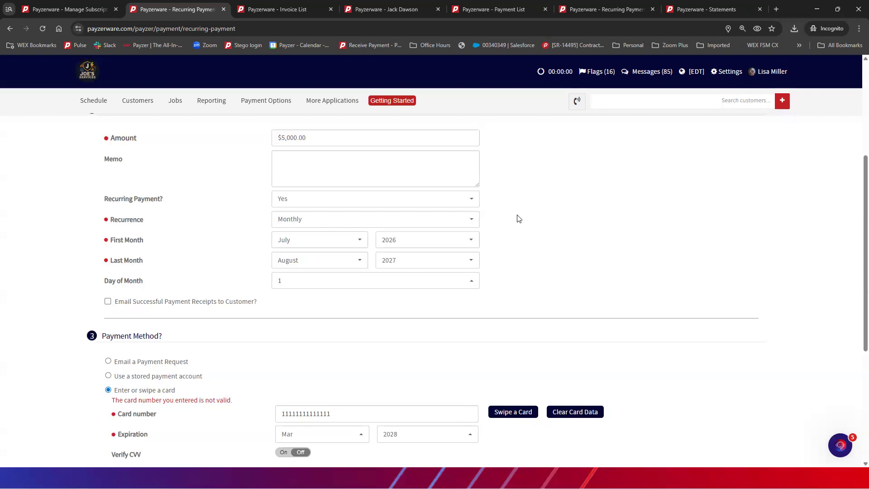
scroll(519, 219, up, 1)
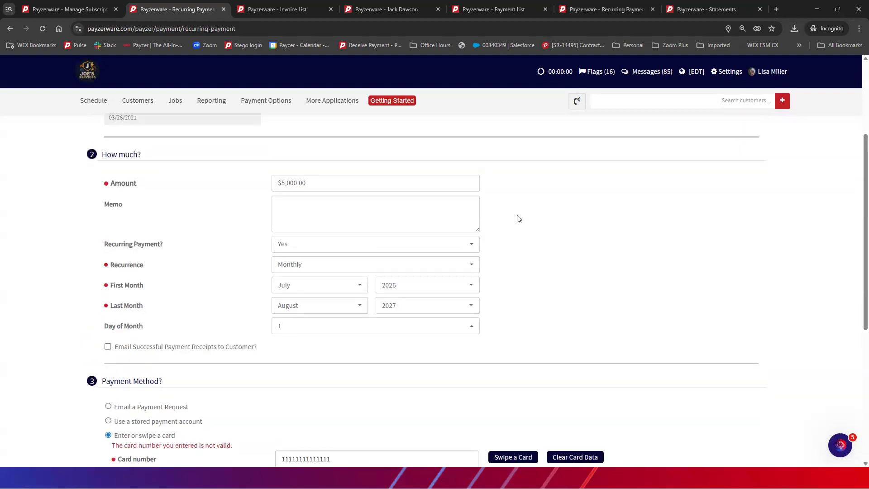
scroll(519, 219, up, 3)
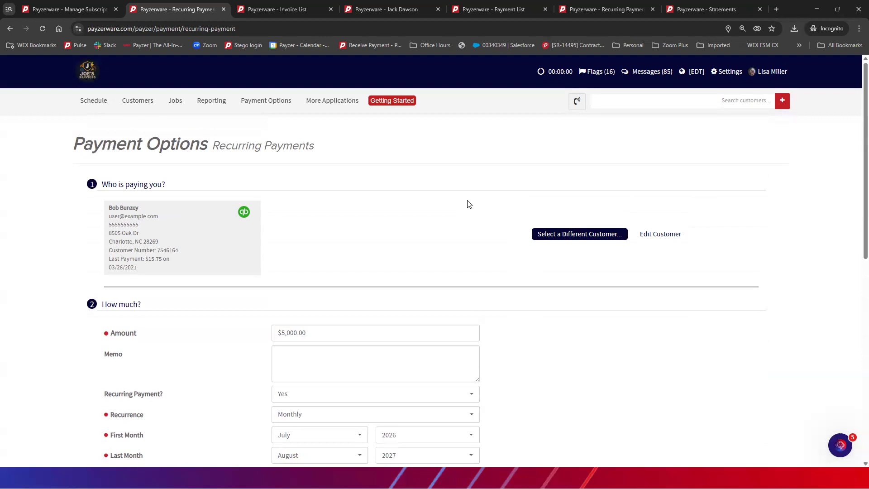
Open the recurring payments overview, look through the overdue payments, and expand the existing plans and upcoming payments
mouse_move(251, 109)
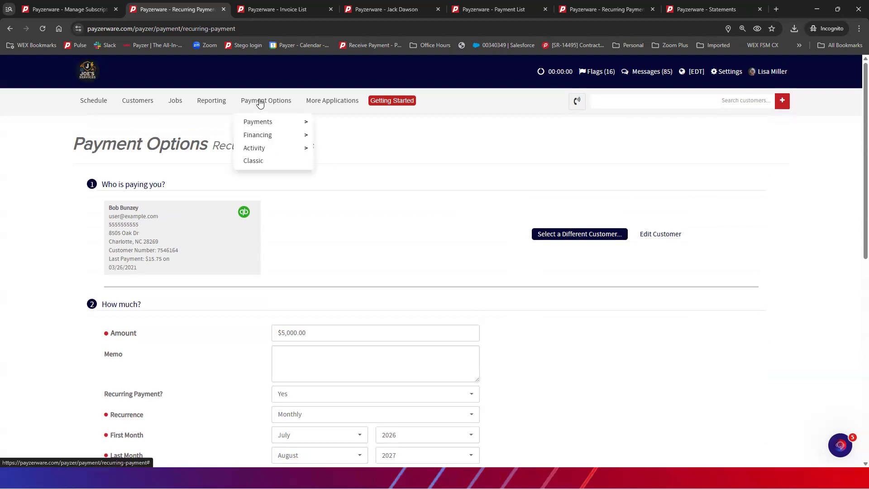
mouse_move(272, 121)
click(344, 137)
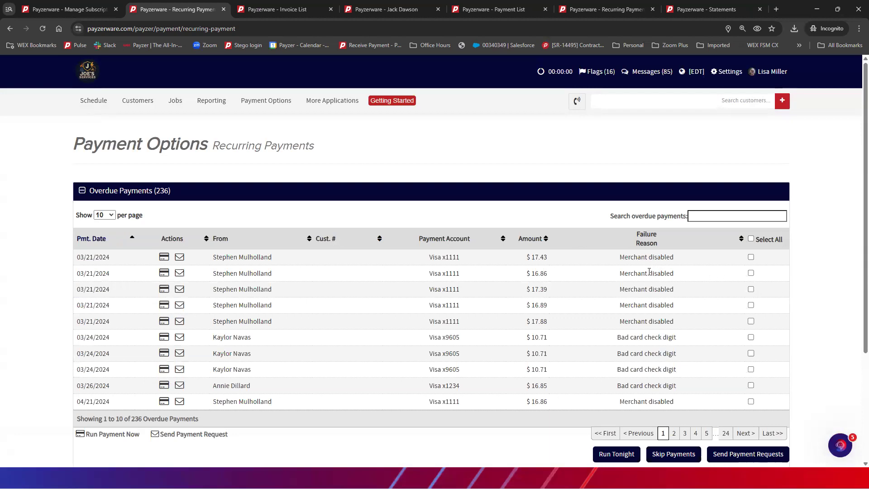
scroll(679, 275, down, 3)
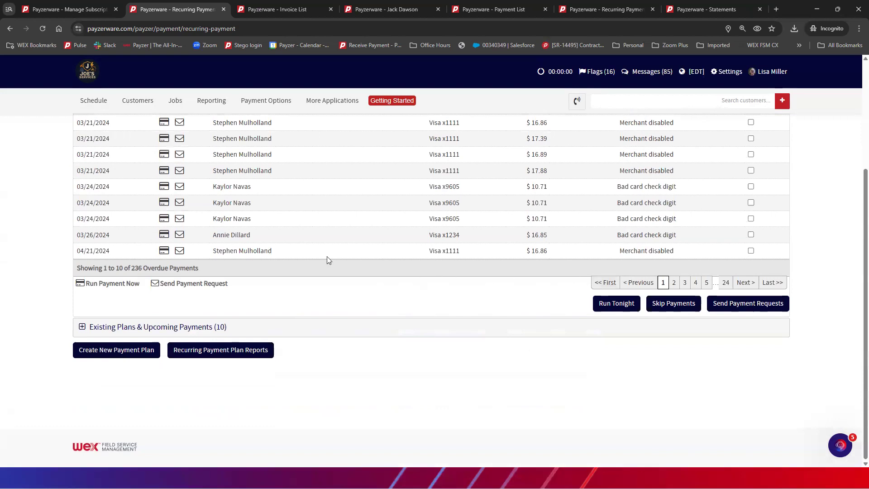
click(78, 326)
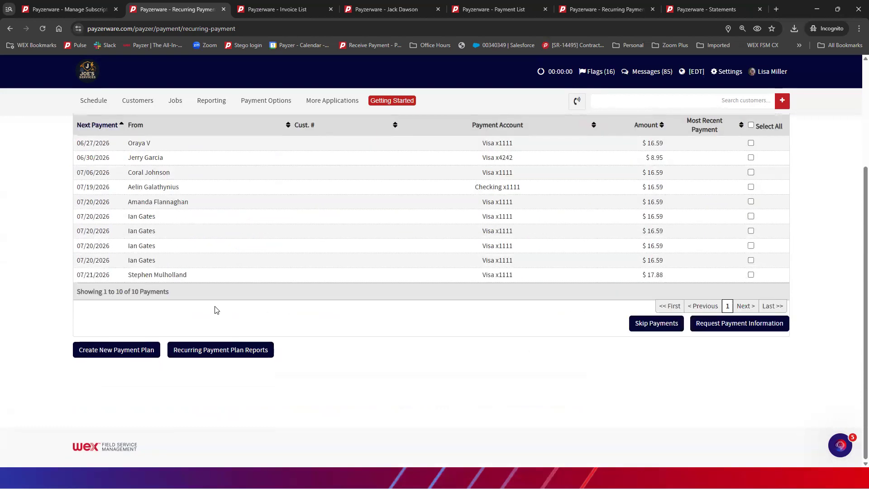
View the recurring payment details of the plan with the 06/30/2026 next payment, including its payment schedule, and close them
click(156, 159)
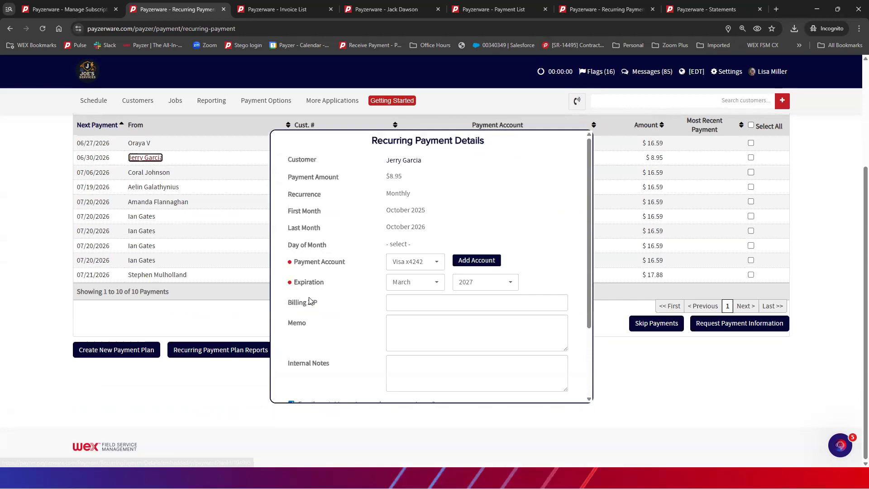
scroll(406, 291, down, 3)
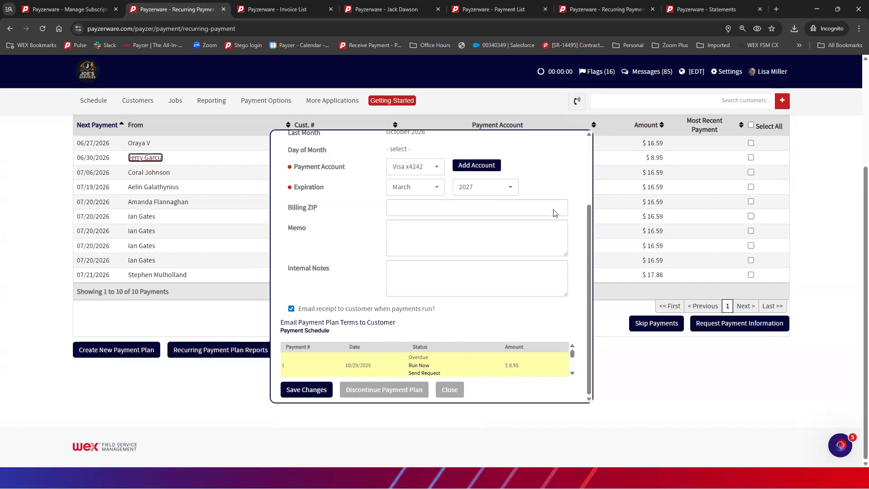
scroll(555, 203, up, 2)
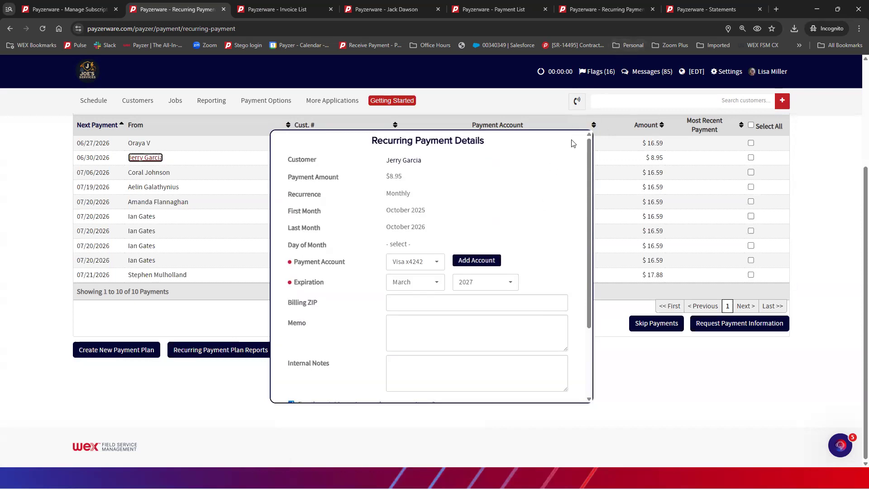
scroll(584, 209, up, 3)
scroll(584, 209, down, 3)
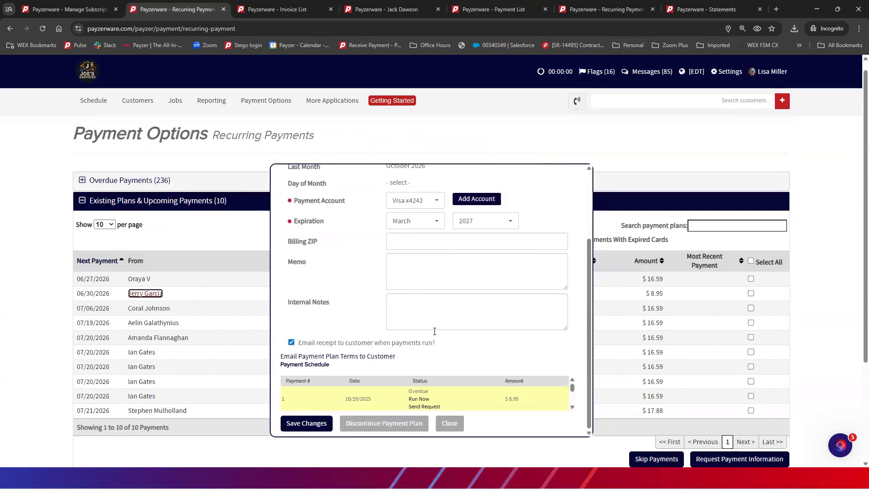
click(456, 425)
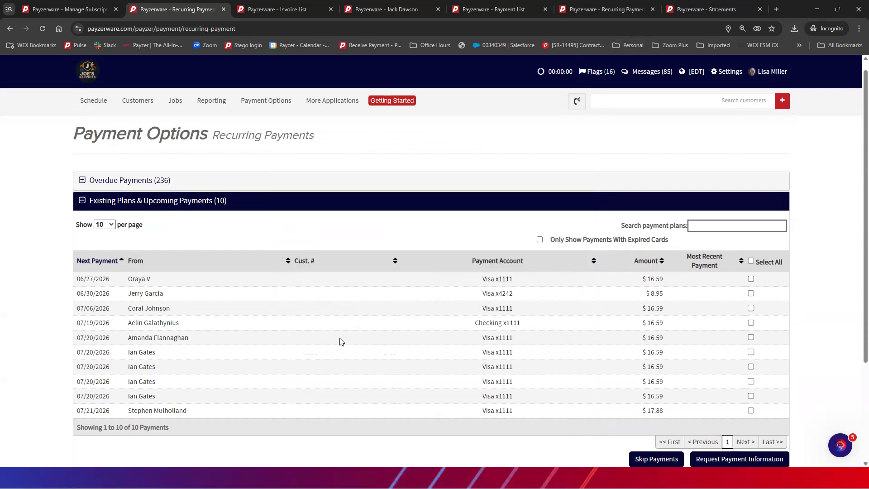
Select the plan with the 06/27/2026 next payment in the existing plans list
scroll(341, 342, down, 1)
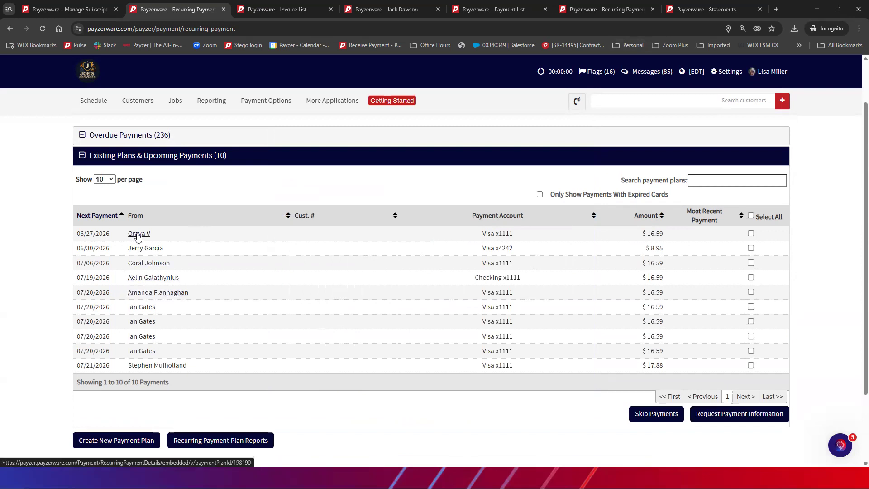
click(751, 234)
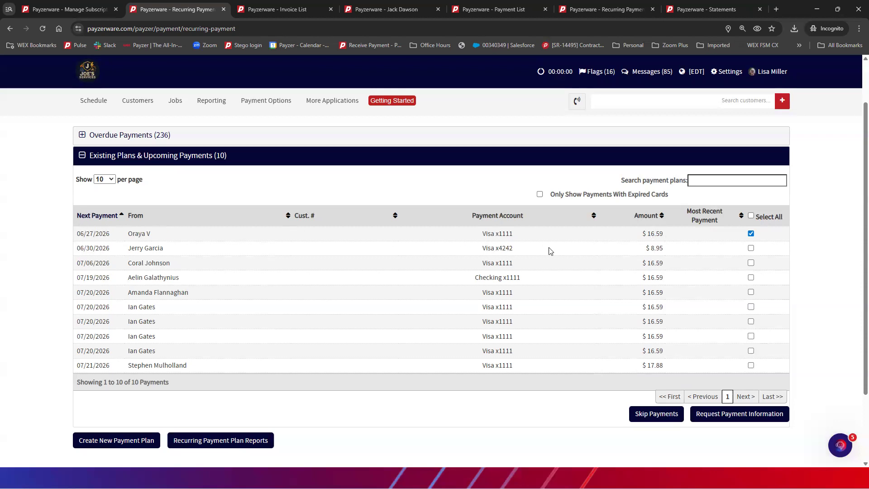
Start recording a payment from the customer record's payments, applying 17.69 to the first unpaid invoice
click(387, 10)
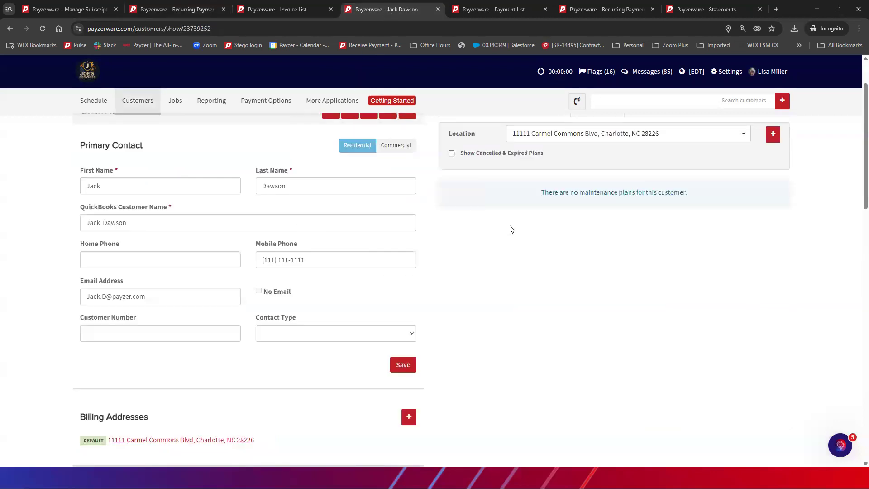
scroll(477, 216, up, 2)
click(497, 177)
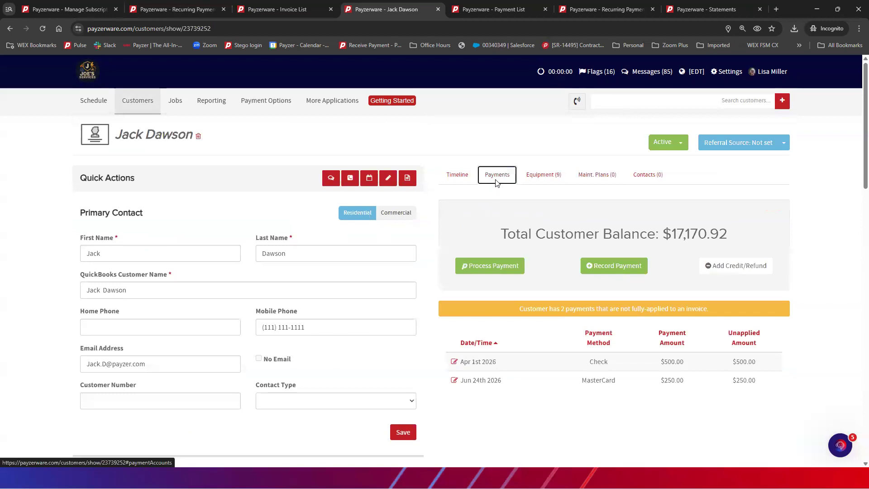
click(619, 268)
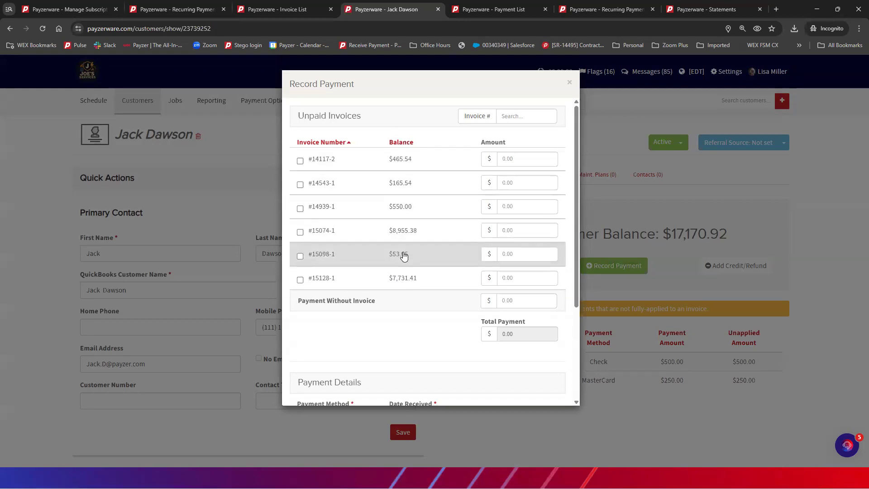
click(300, 161)
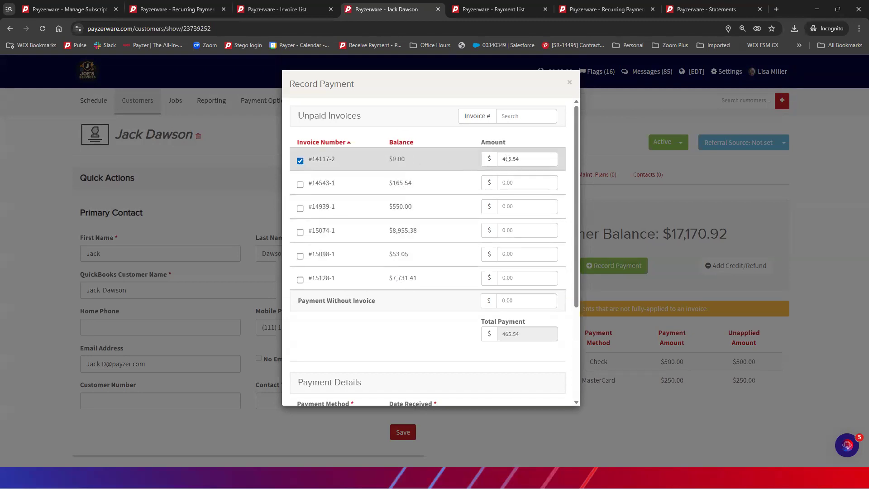
drag(514, 159, 482, 159)
text(17.69)
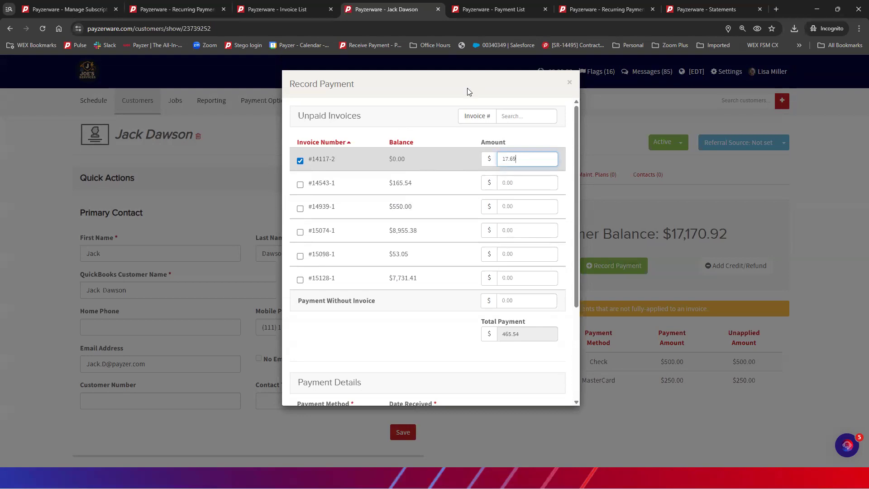
Set the payment method to Cash and the date received to 06/24/2026, and close the form without recording the payment
scroll(317, 352, down, 2)
click(339, 289)
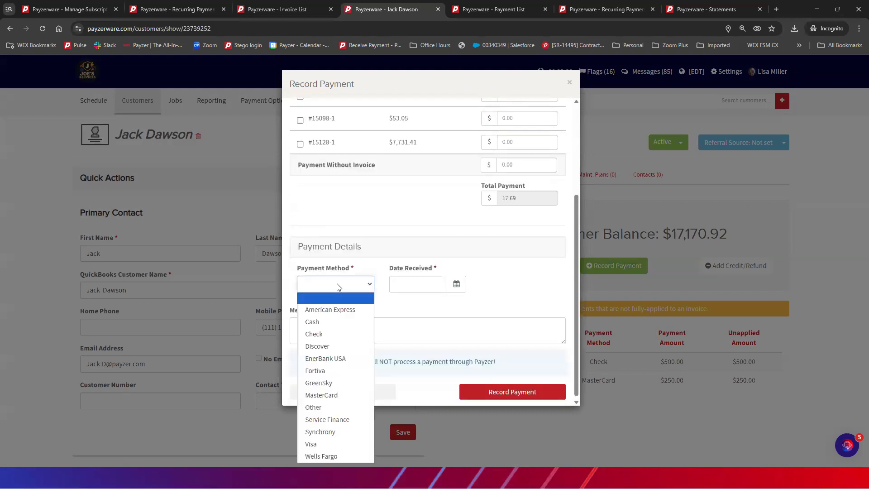
click(338, 322)
click(413, 285)
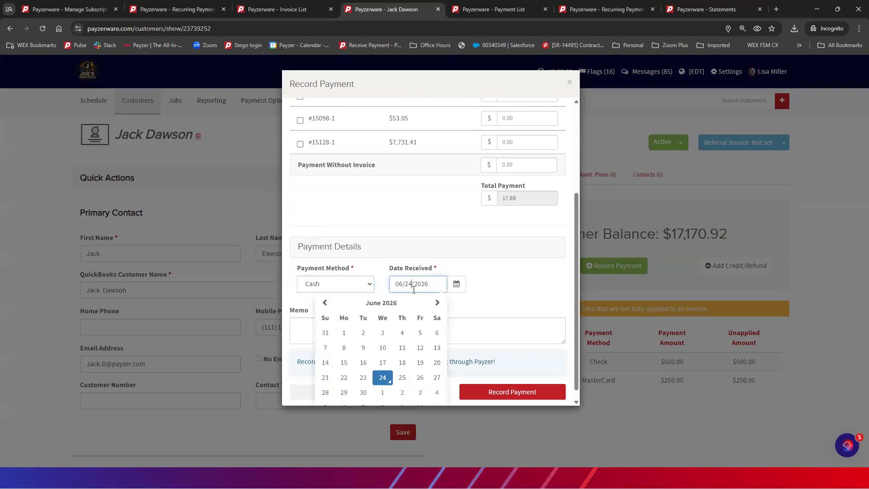
click(386, 378)
scroll(521, 319, up, 5)
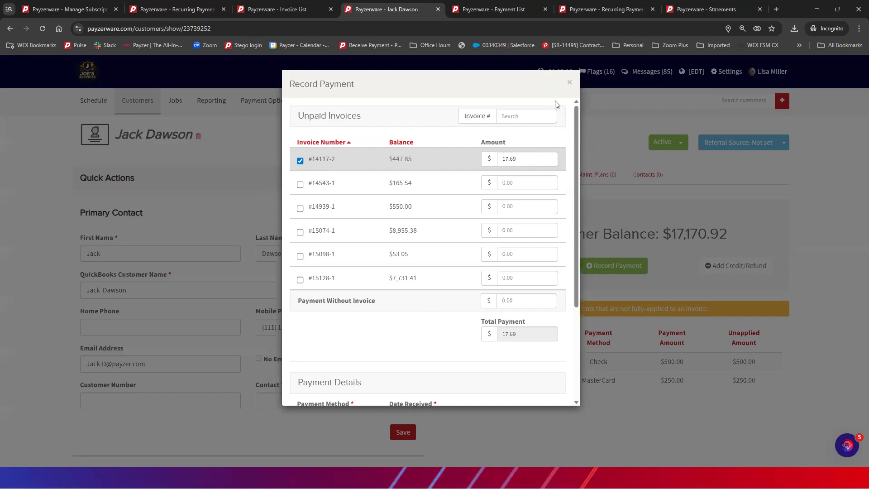
click(571, 83)
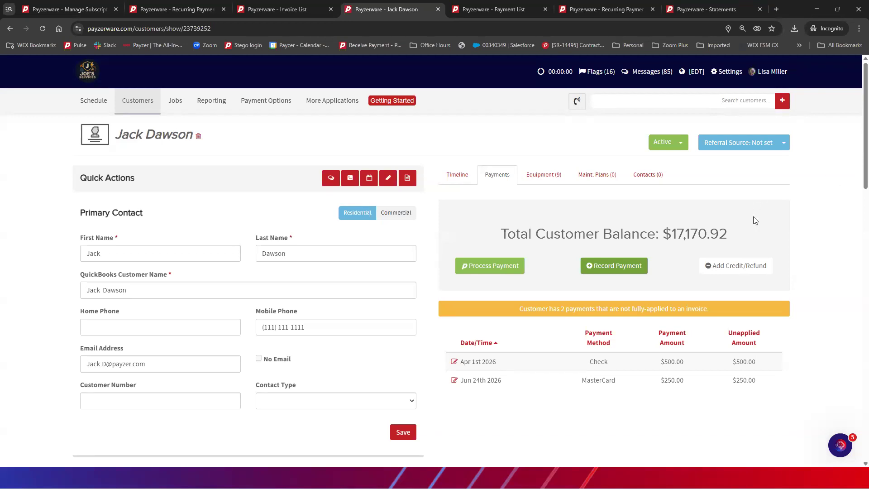
Start a new maintenance plan for the customer, select a plan name, and choose Payment Plan as the payment option
click(602, 175)
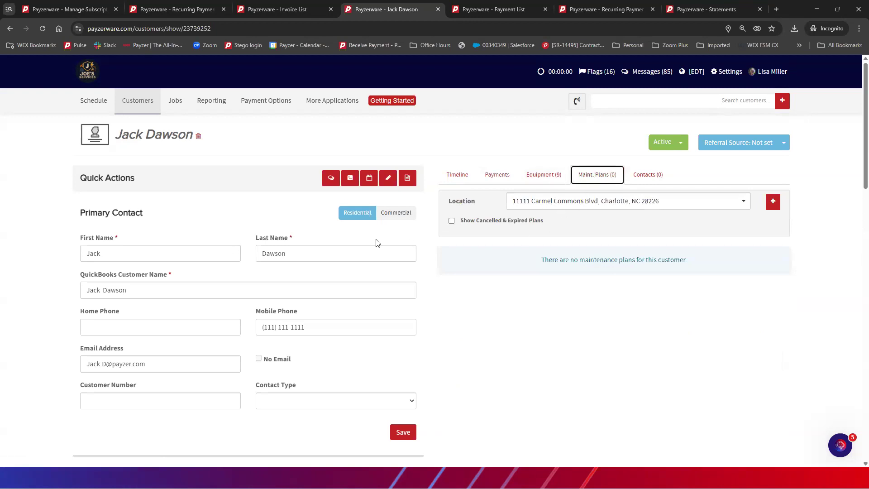
click(773, 202)
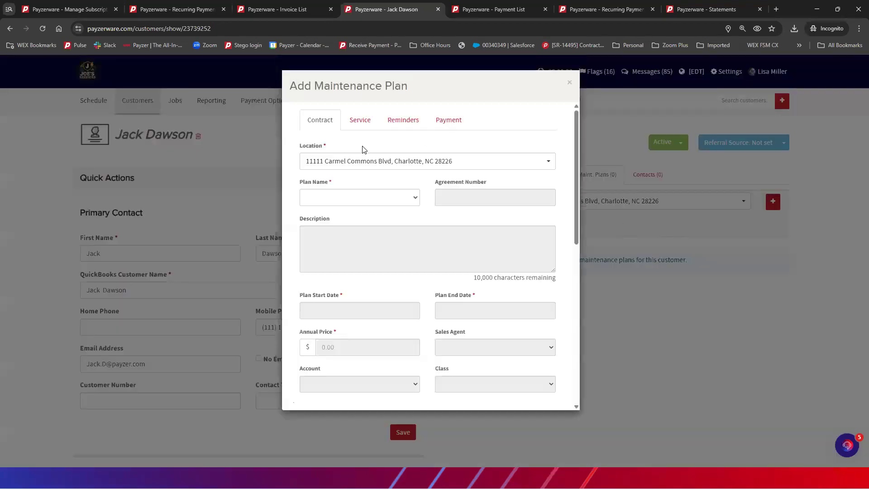
click(343, 199)
click(352, 218)
click(451, 126)
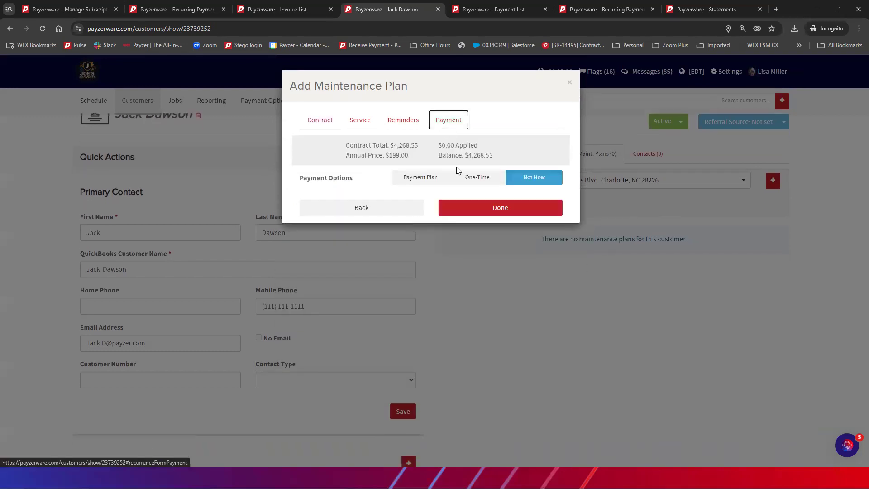
click(419, 184)
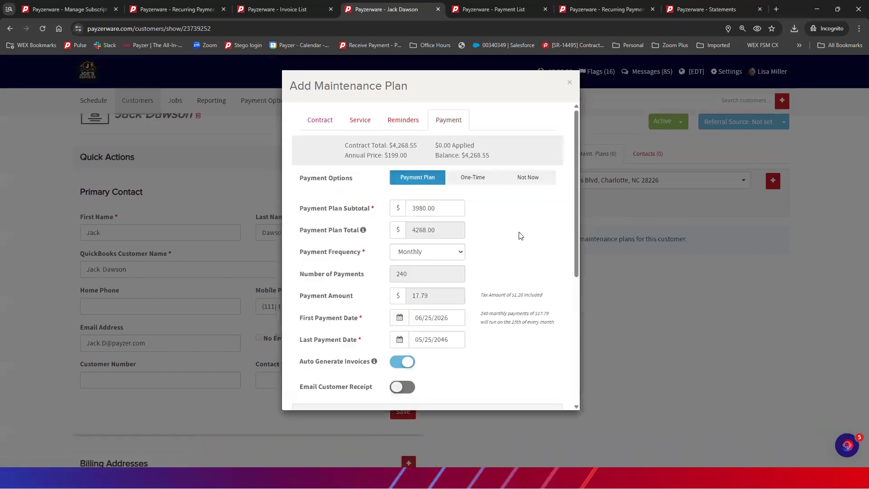
Review the payment plan and payment method settings of the new maintenance plan, and cancel its setup without saving
scroll(522, 236, down, 2)
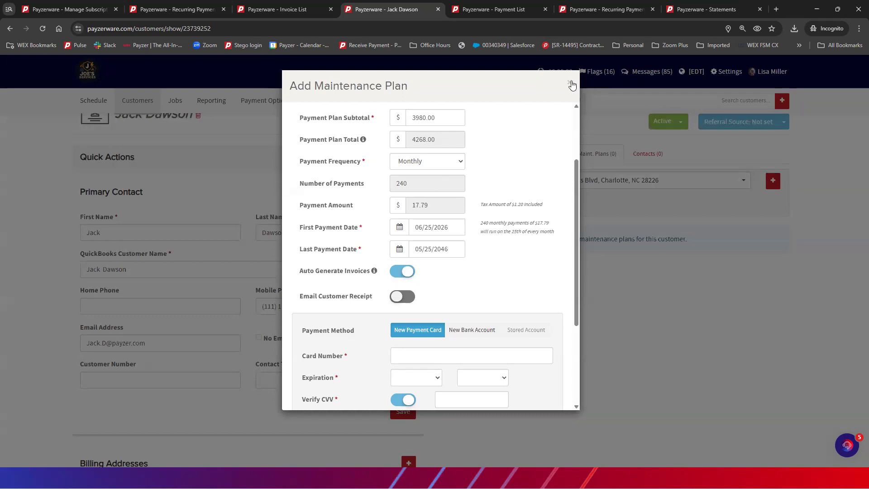
click(571, 85)
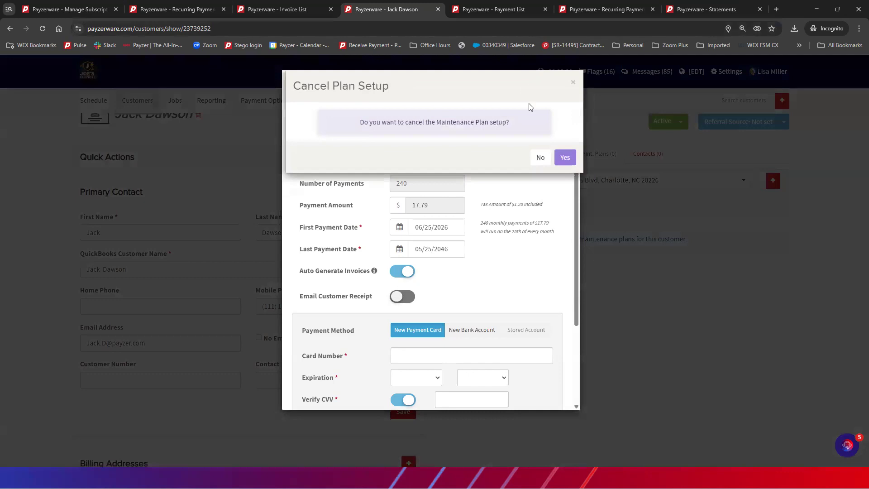
click(564, 158)
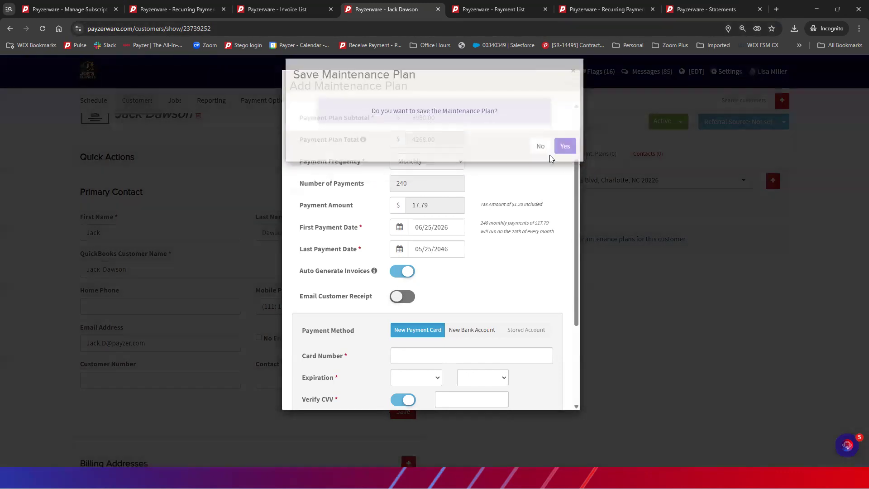
click(537, 159)
Switch to the jobs payment list and filter it to Auto Recurring Invoices Only
click(467, 9)
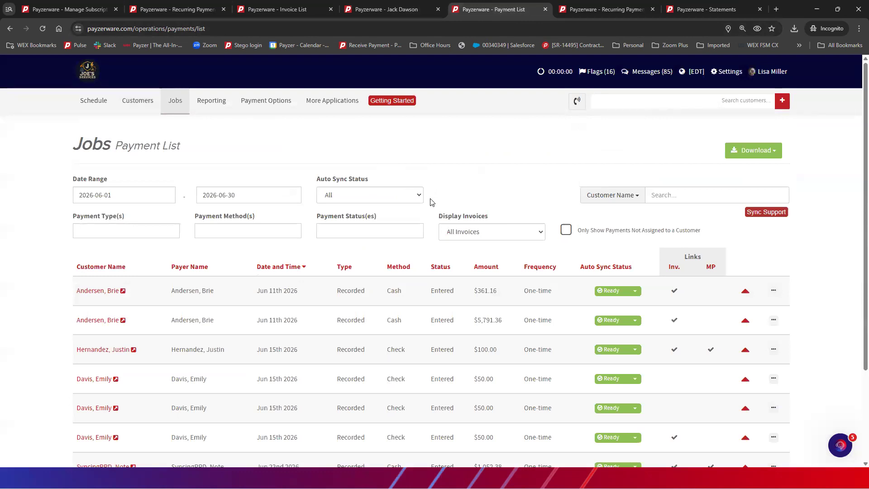
click(471, 234)
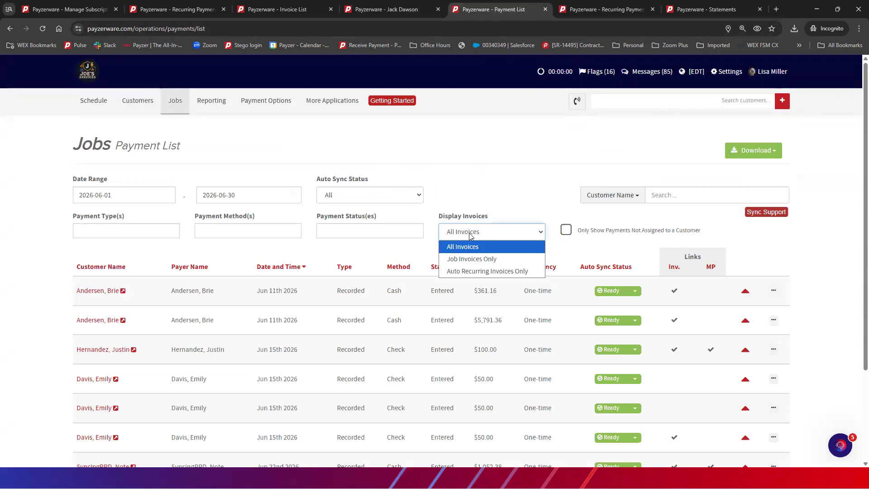
click(468, 276)
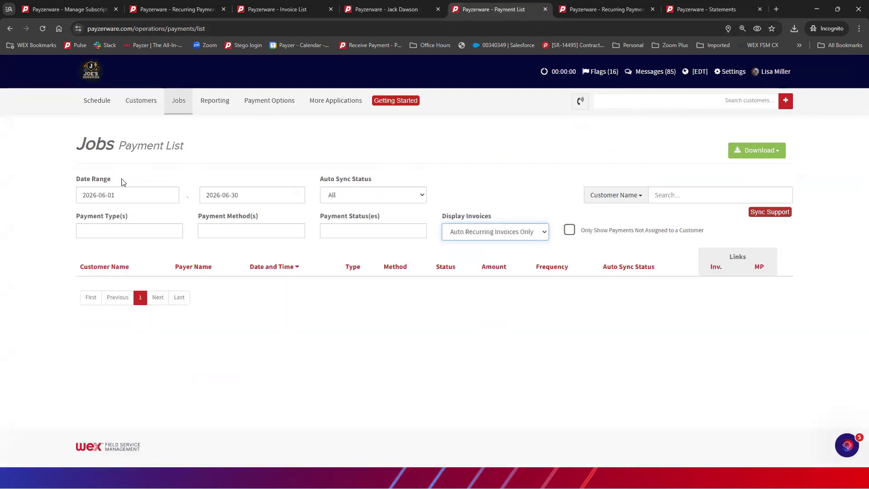
Set the start of the payment list's date range to 2025-10-01
click(130, 194)
click(86, 214)
click(86, 213)
click(86, 213)
click(86, 213)
click(86, 214)
click(86, 213)
click(86, 214)
click(86, 213)
click(144, 245)
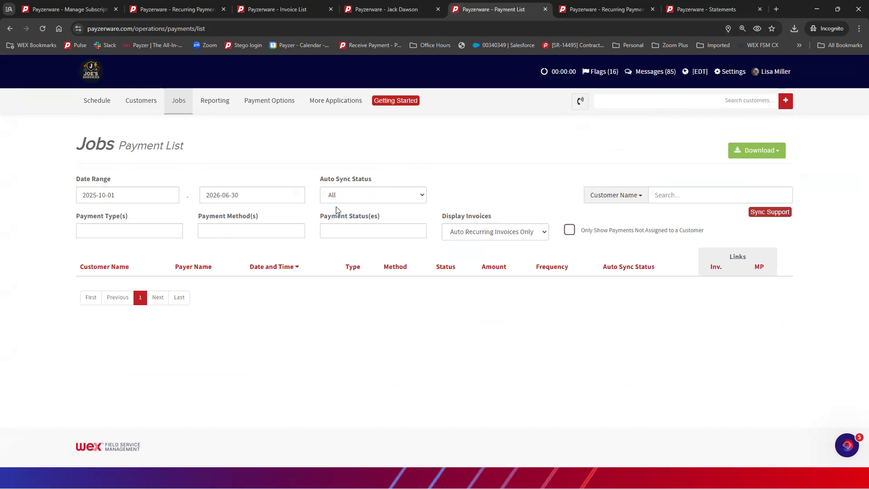
Move the start of the payment list's date range back to 2025-05-01
click(127, 195)
click(86, 213)
click(86, 214)
click(86, 213)
click(86, 214)
click(86, 213)
click(163, 244)
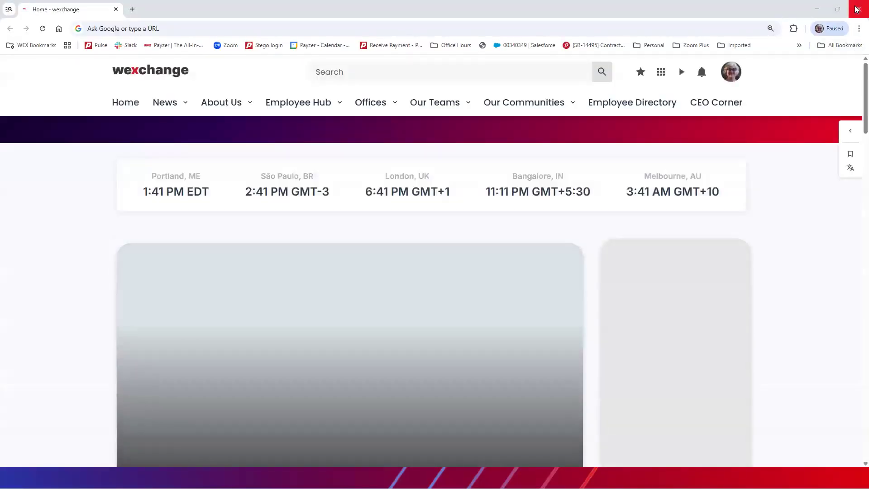
click(859, 9)
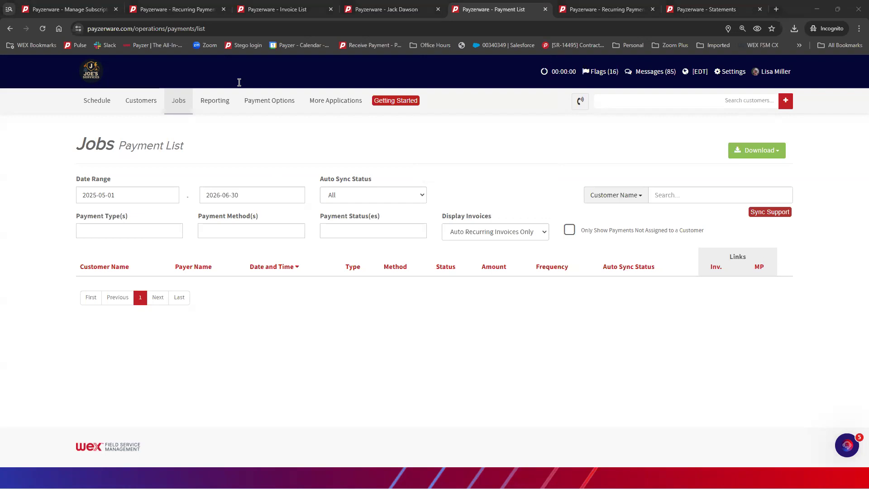
key(alt+Tab)
click(642, 110)
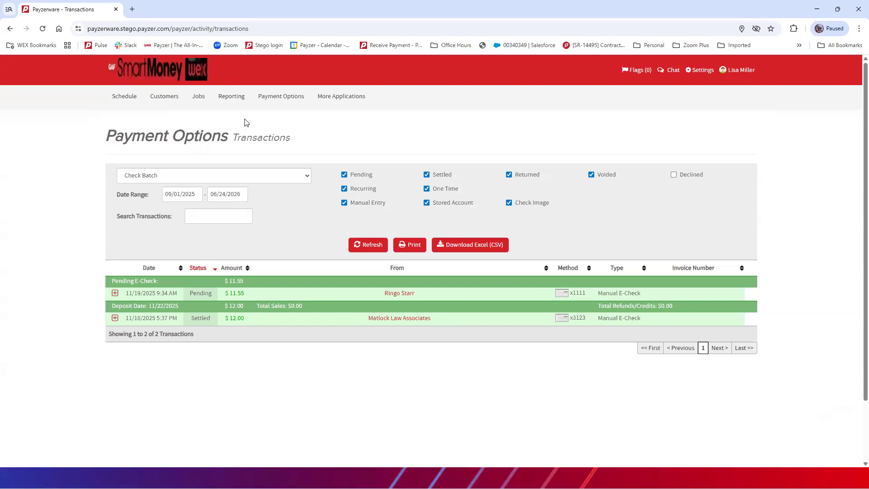
mouse_move(280, 94)
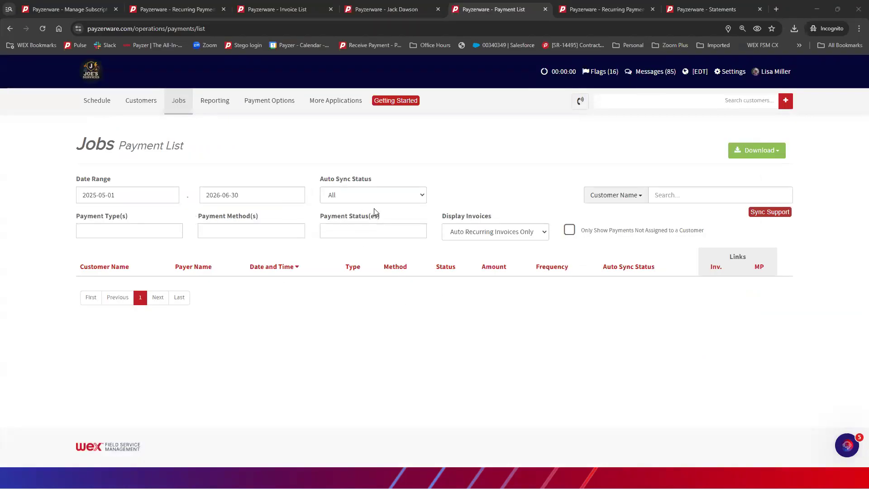
Set the payment list to display All Invoices and look through the recorded payments
click(529, 234)
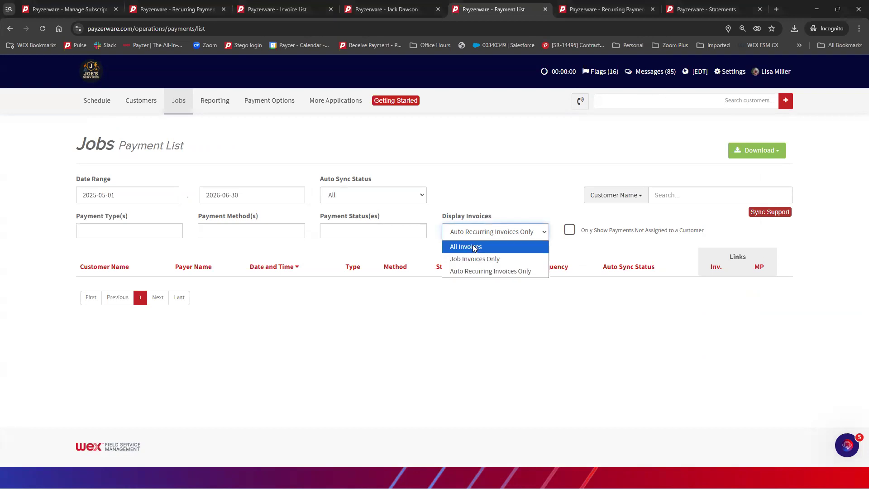
click(473, 246)
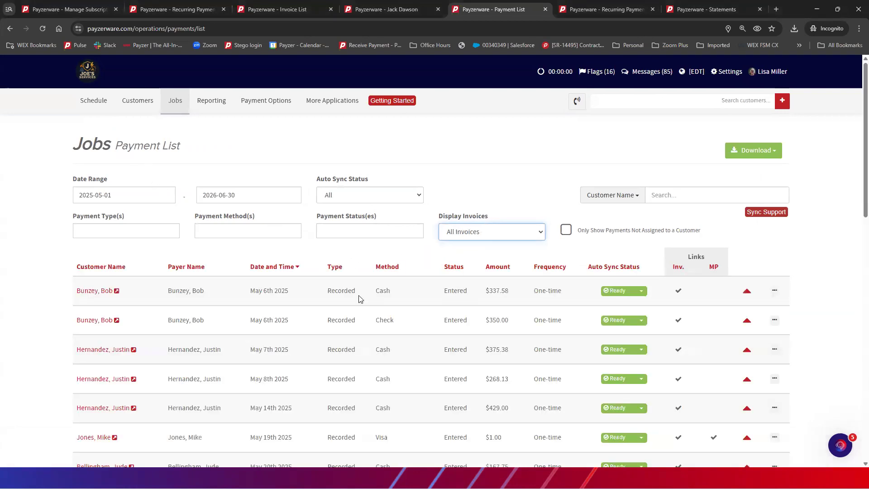
scroll(359, 298, down, 1)
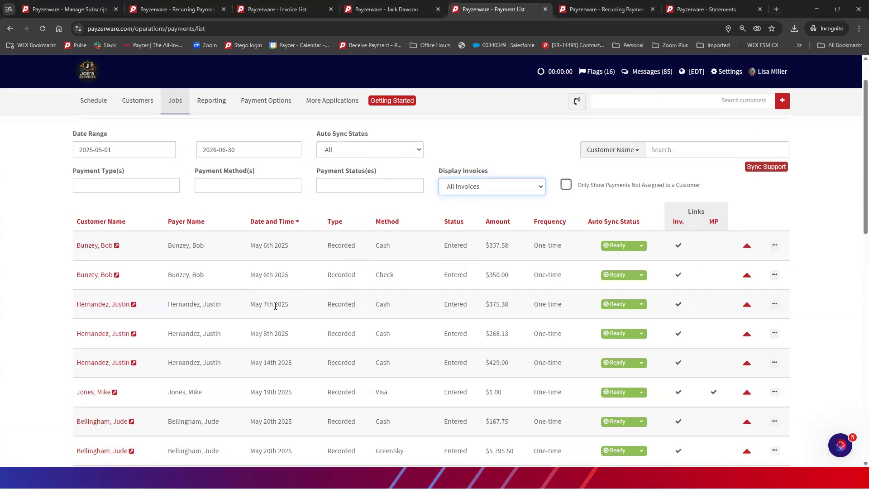
scroll(275, 306, up, 1)
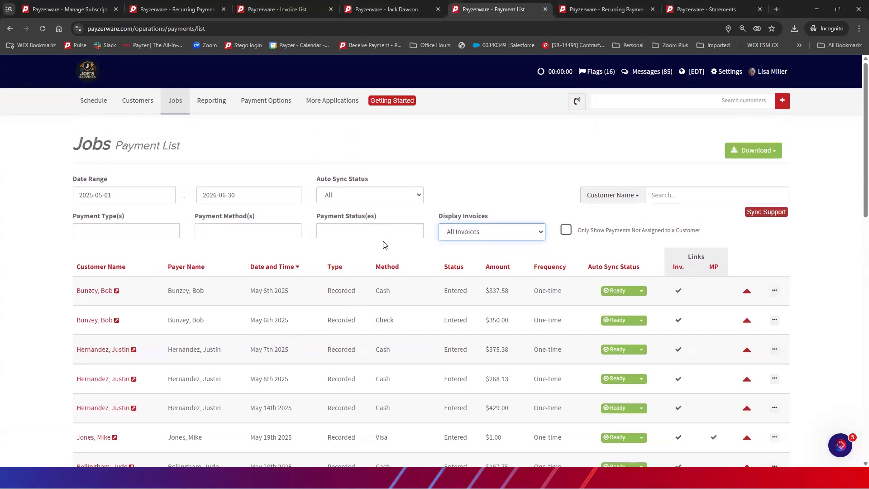
Open the jobs invoice list, filter it to Auto Recurring Invoices Only, and look through the entries
click(186, 106)
click(194, 149)
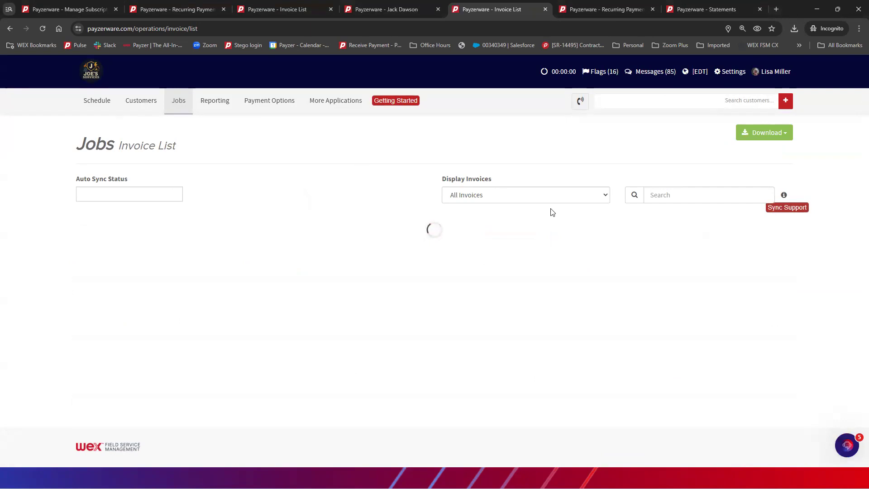
click(510, 196)
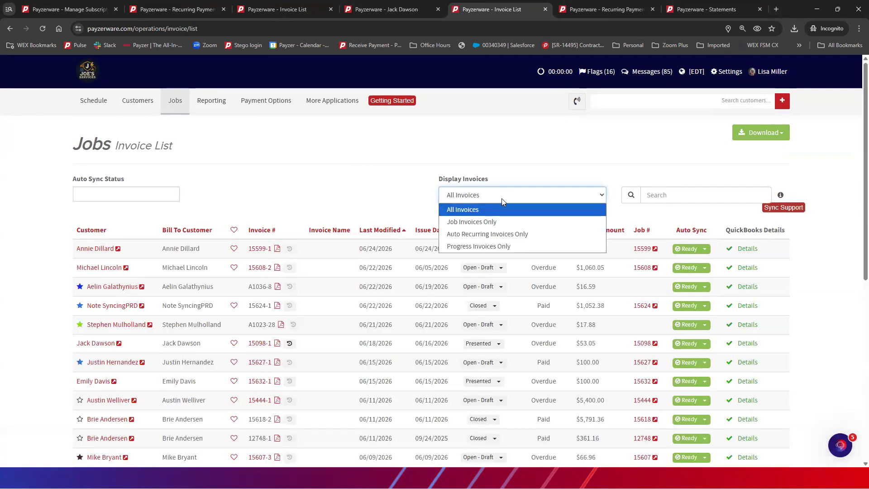
click(480, 238)
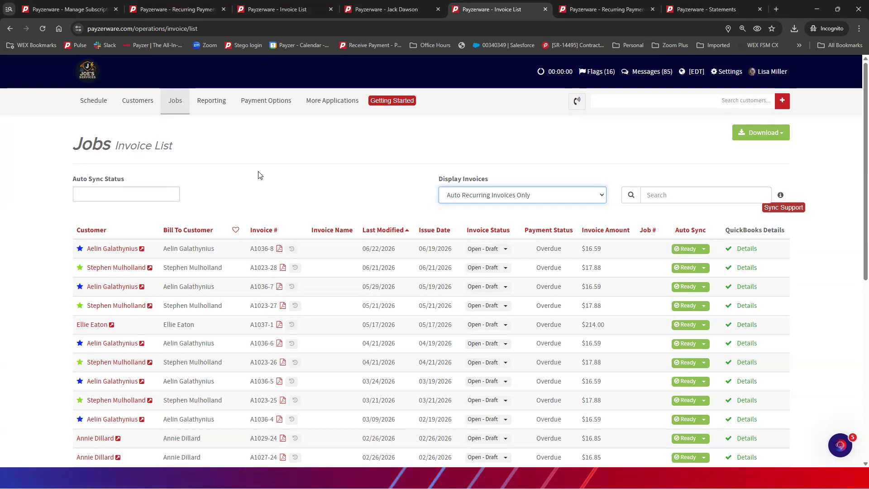
scroll(313, 174, down, 5)
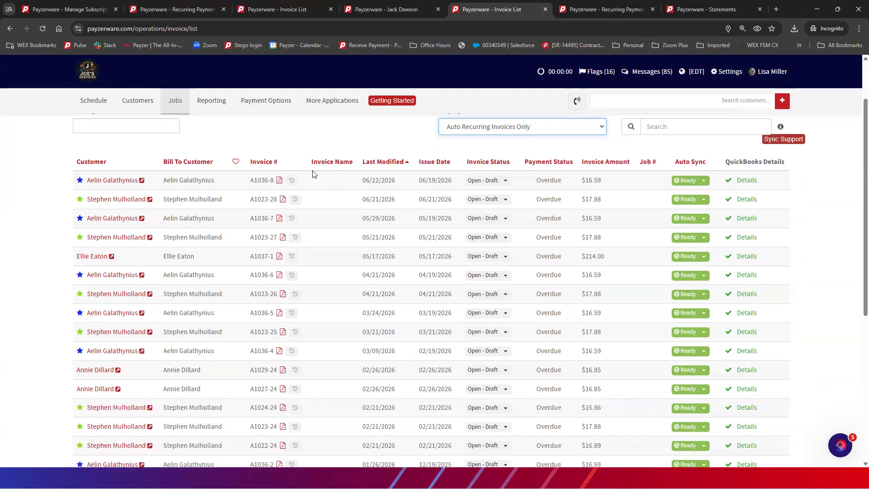
scroll(313, 174, up, 5)
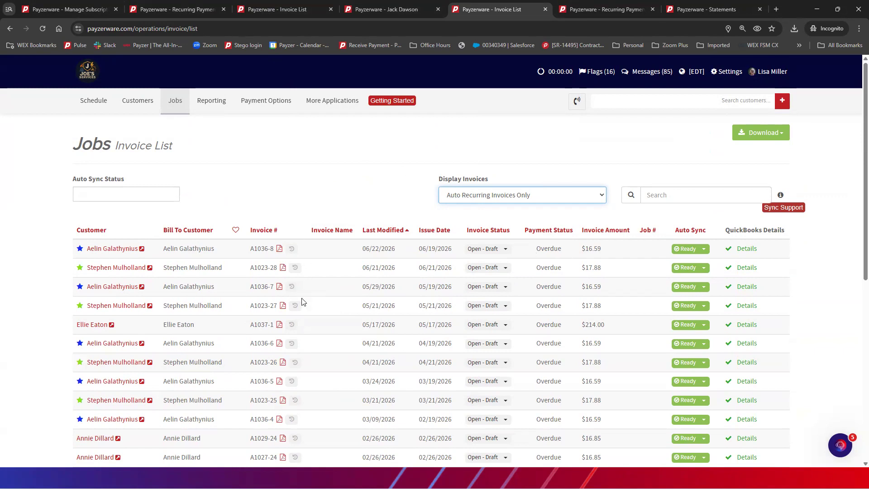
Set the invoice list to display All Invoices and compare the job invoices with the auto recurring ones
click(532, 200)
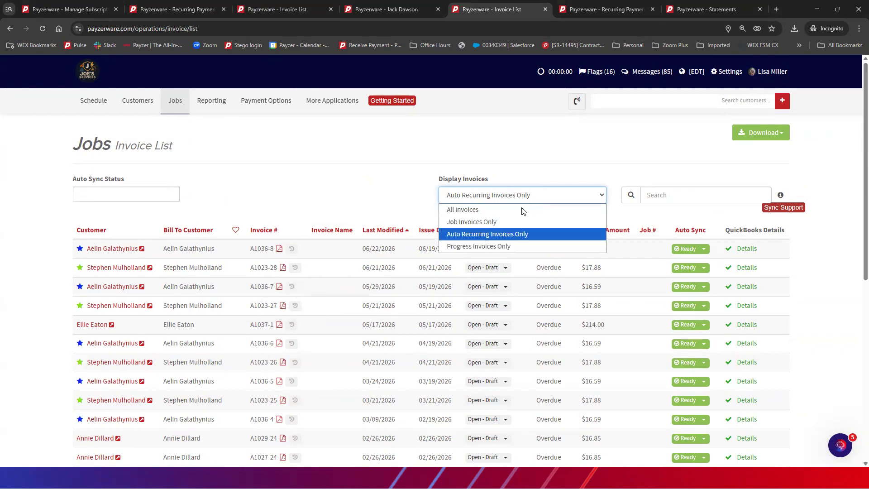
click(480, 210)
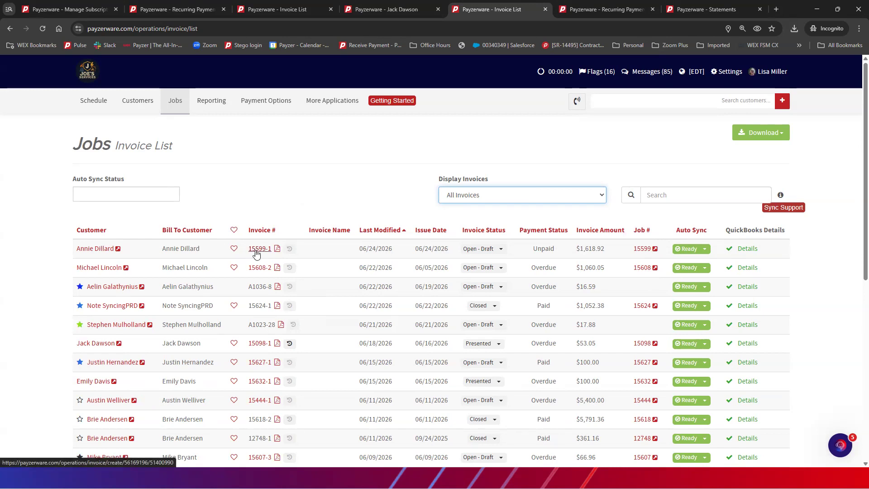
scroll(278, 222, down, 2)
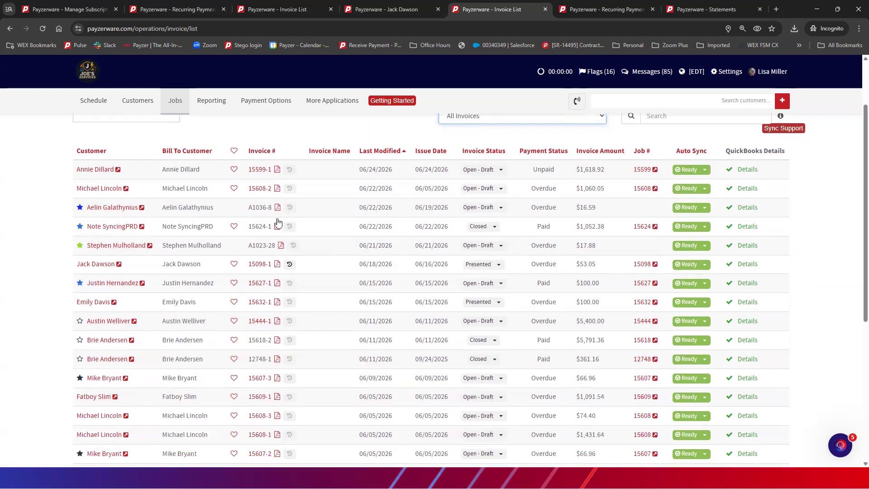
scroll(278, 222, up, 2)
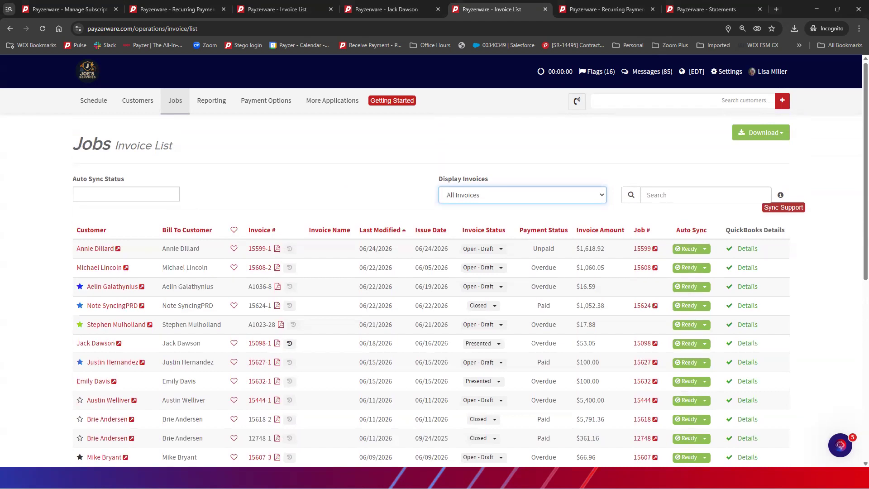
Return to the open customer record and view its payments, followed by its timeline
click(382, 4)
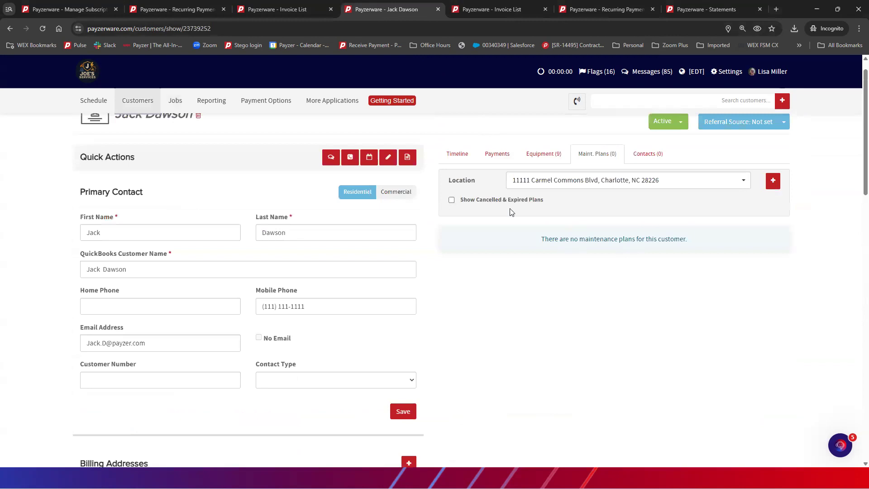
click(491, 155)
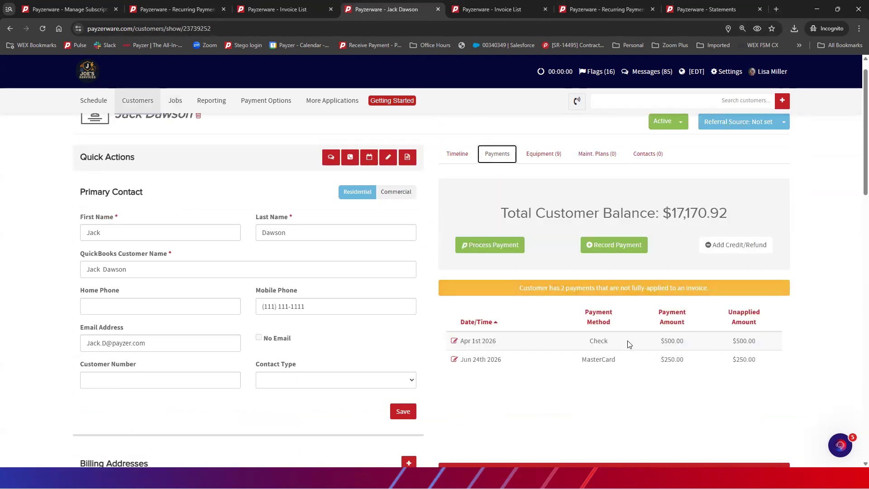
click(457, 160)
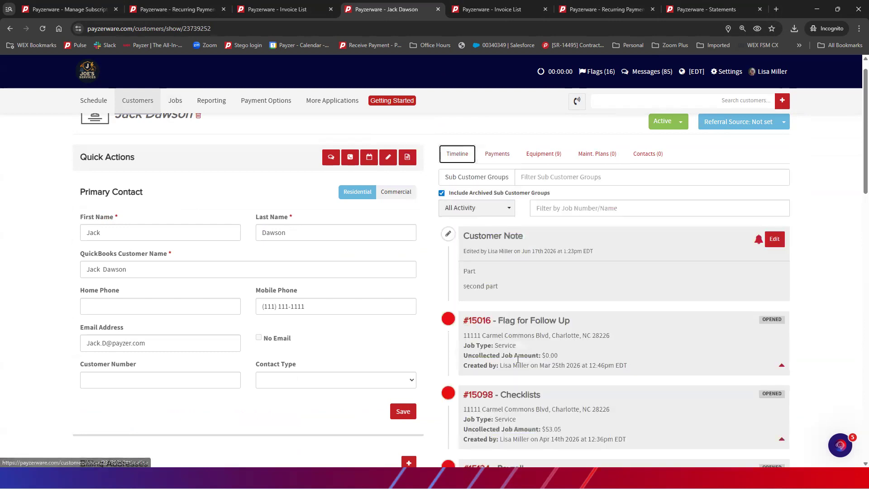
Open the Flag for Follow Up job from the customer's timeline and expand its Invoices & Payments section
click(473, 322)
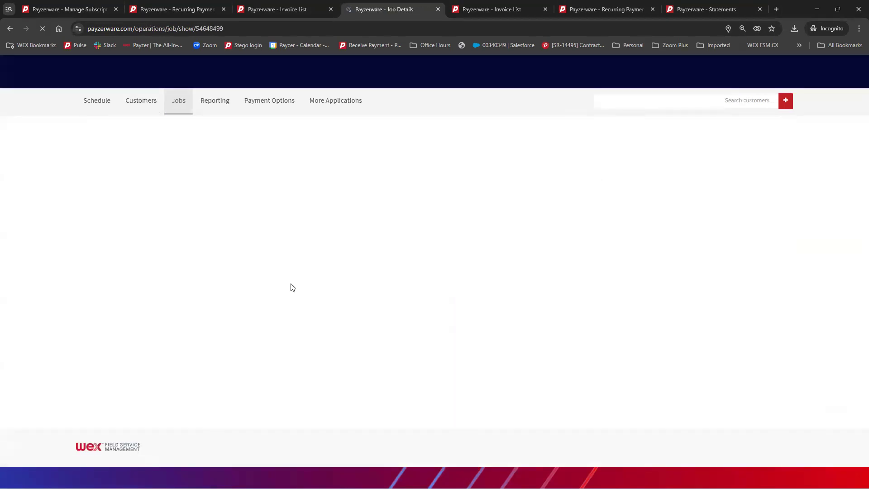
scroll(285, 249, down, 8)
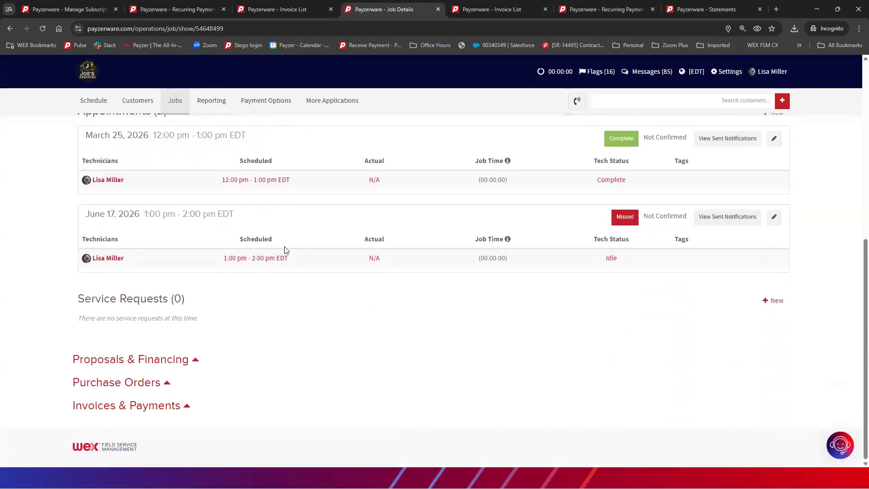
click(188, 407)
scroll(388, 324, down, 3)
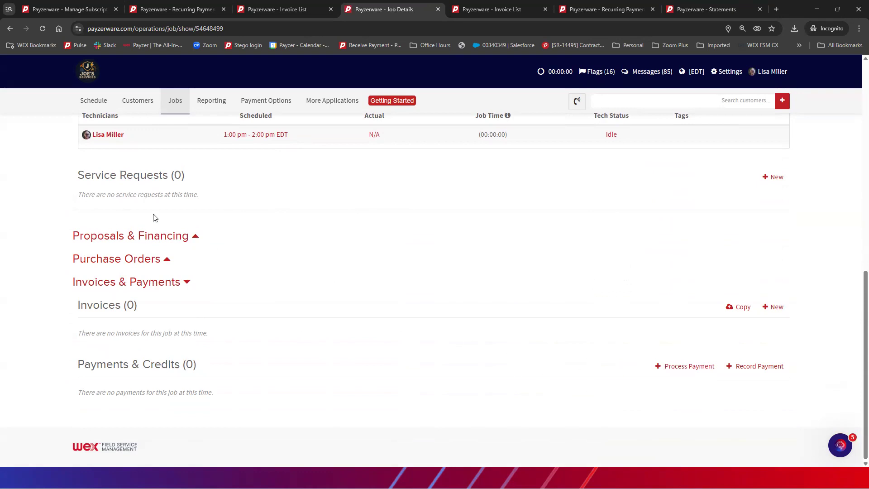
Go back from the job to the customer record and expand Customer Statement History in the customer's payments
scroll(153, 218, up, 10)
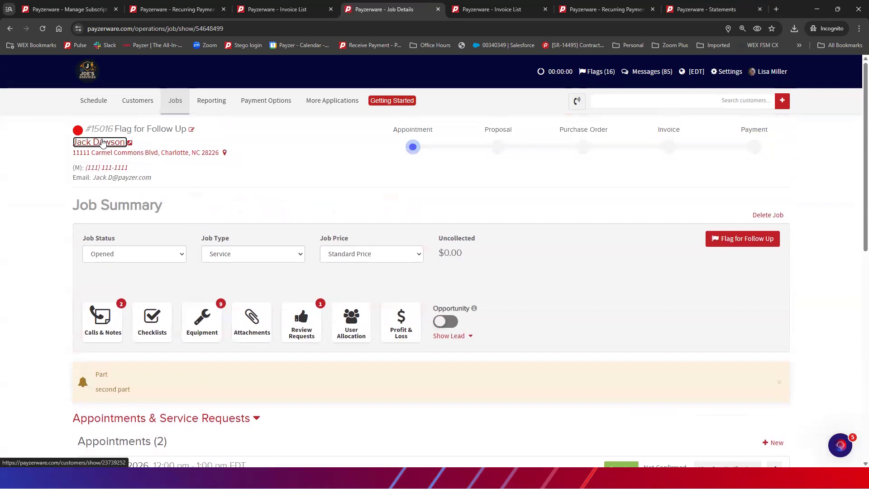
click(102, 143)
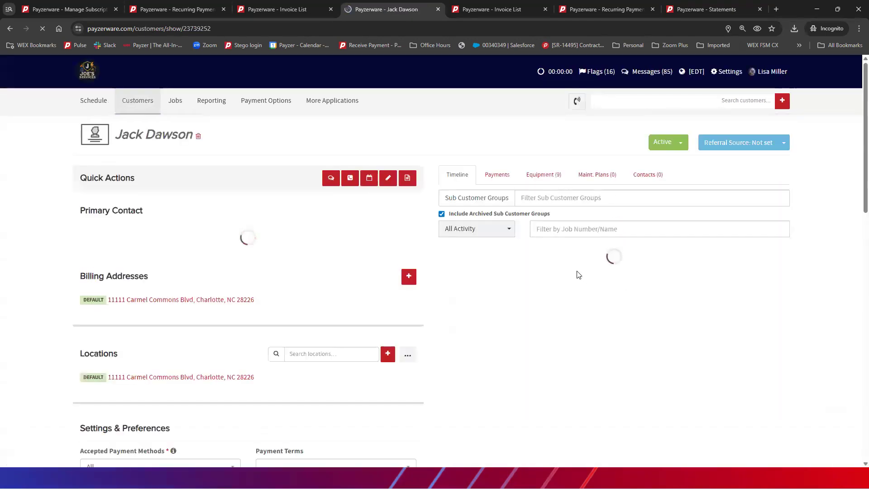
click(489, 174)
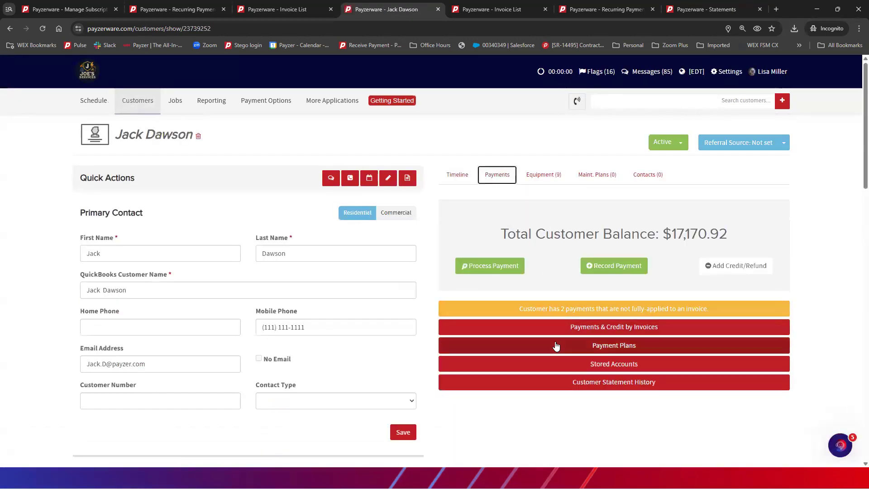
click(582, 386)
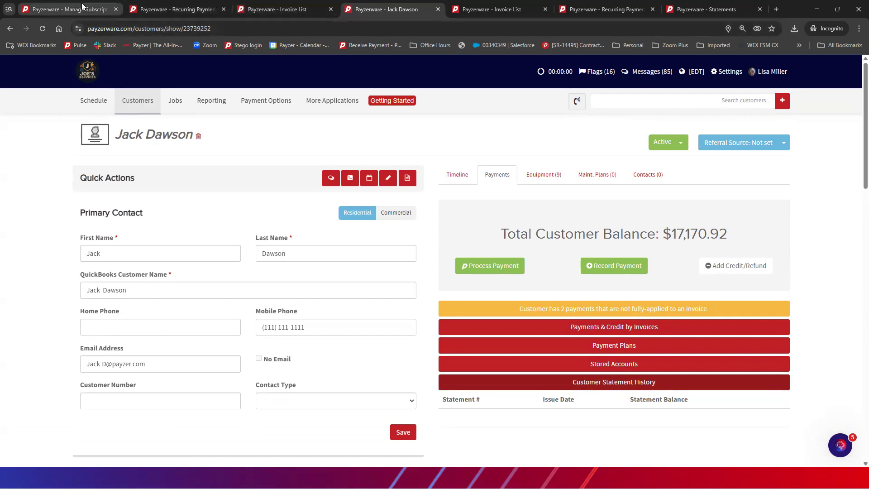
Open the Receivables report from the original reports list and search its bill-to customers for "fog"
click(68, 9)
click(210, 99)
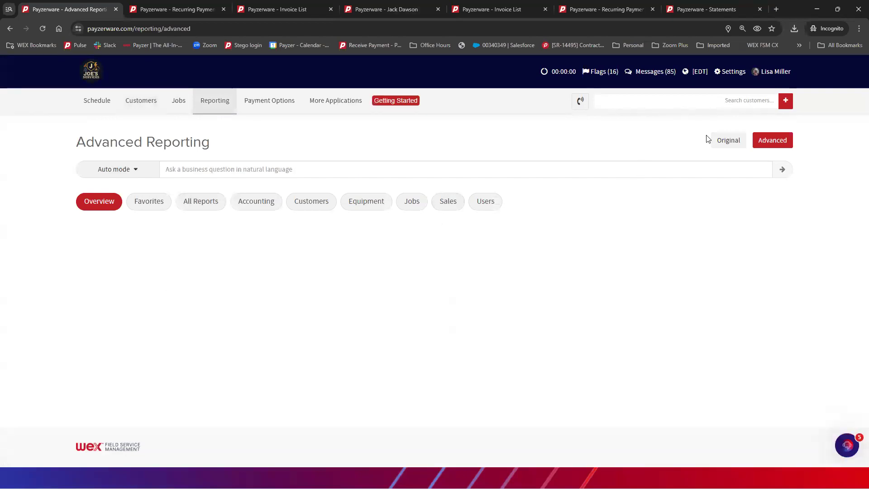
click(724, 141)
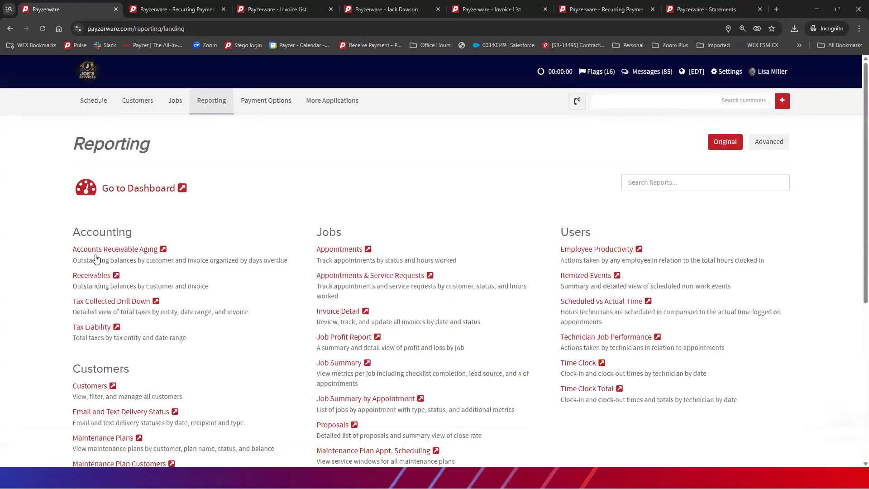
click(106, 276)
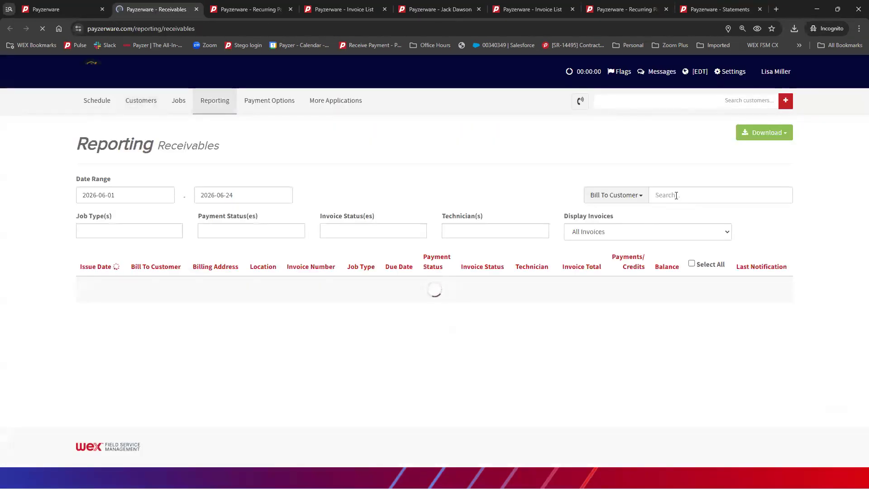
click(700, 194)
text(fog)
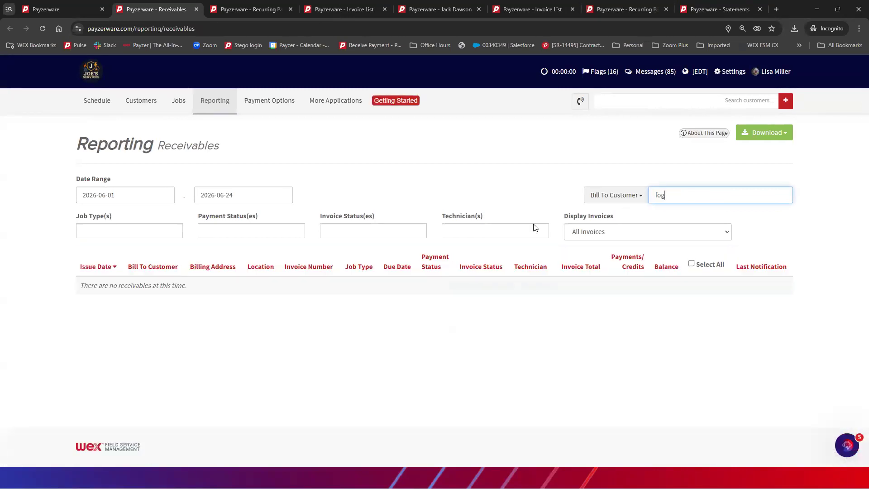
Set the start of the Receivables report's date range to 2025-07-01
click(124, 196)
click(86, 214)
click(86, 214)
click(87, 214)
click(86, 214)
click(87, 214)
click(87, 215)
click(87, 214)
click(86, 214)
click(87, 214)
click(86, 214)
click(87, 214)
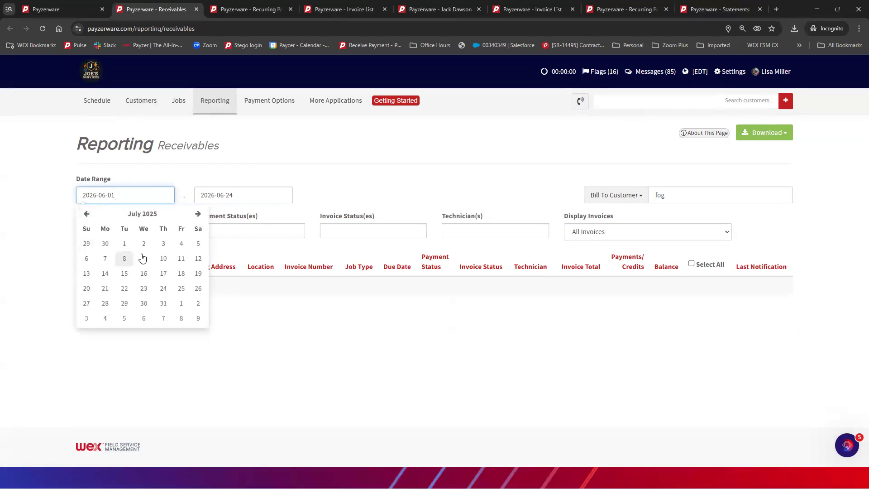
click(124, 244)
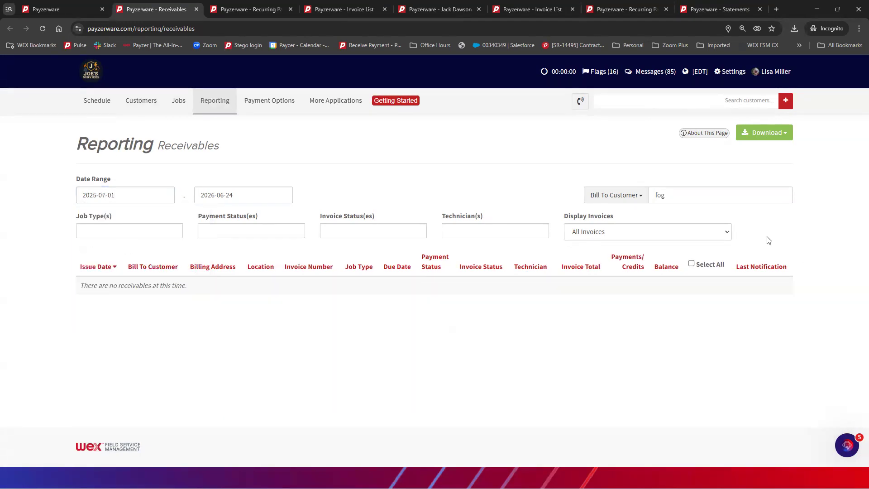
Search the report by the customer's last name instead and select all the listed invoices for bulk actions
double_click(713, 193)
text(dawson)
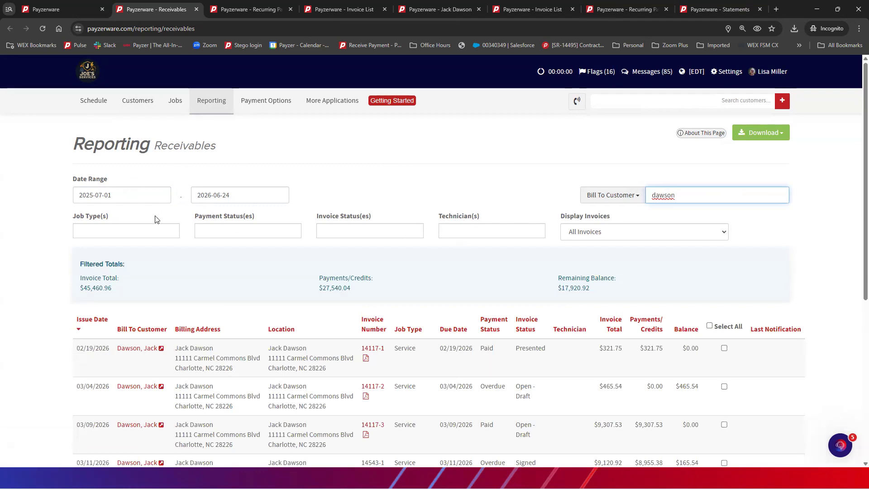
scroll(682, 249, down, 10)
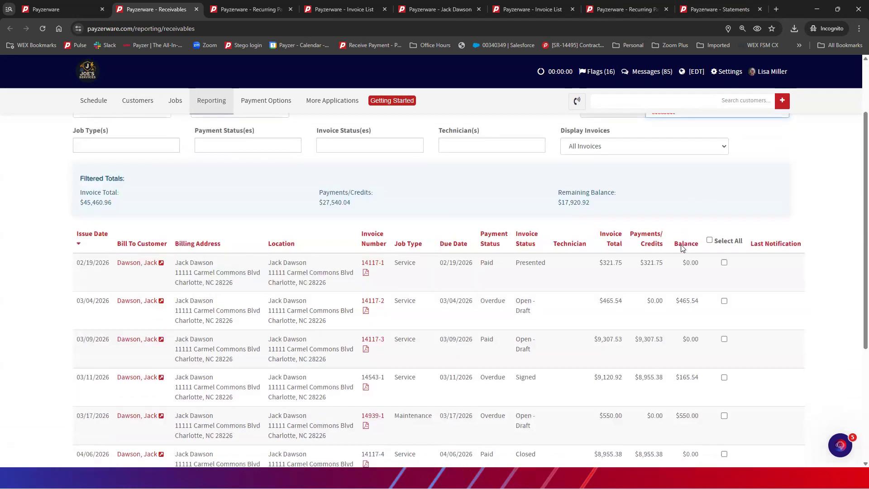
scroll(681, 248, up, 9)
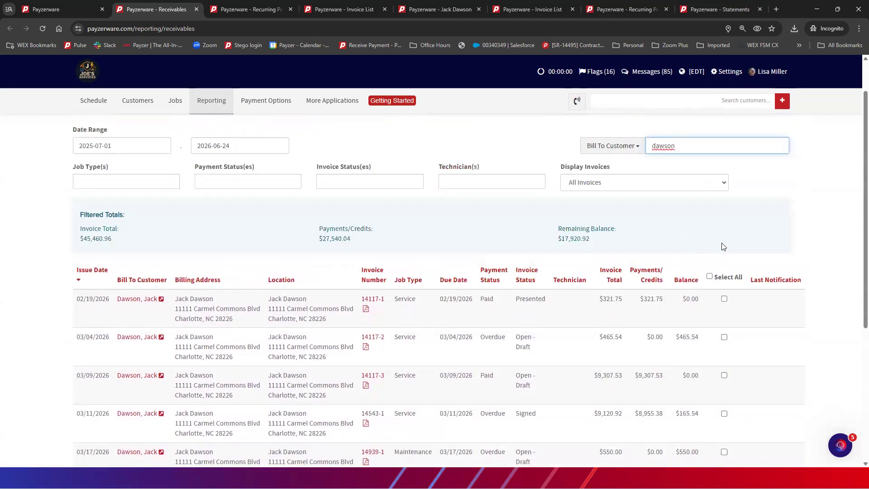
click(710, 278)
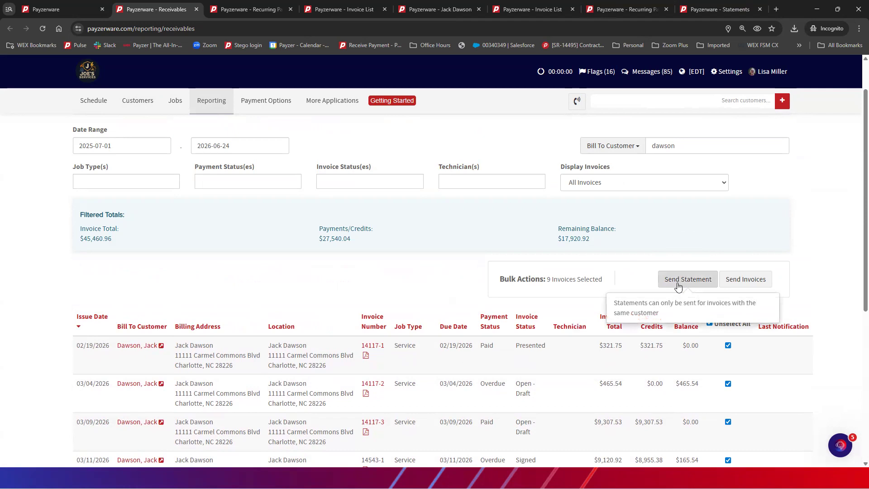
Return to the open customer record and collapse its Customer Statement History section
click(436, 10)
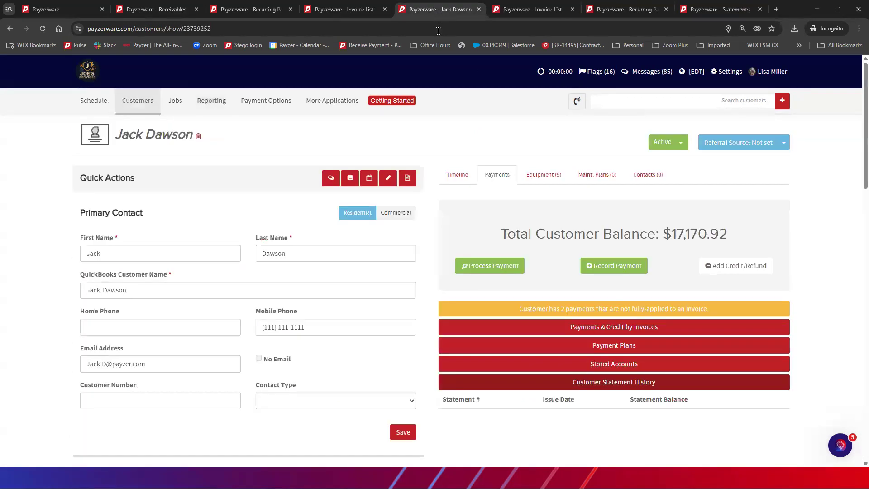
scroll(439, 271, down, 3)
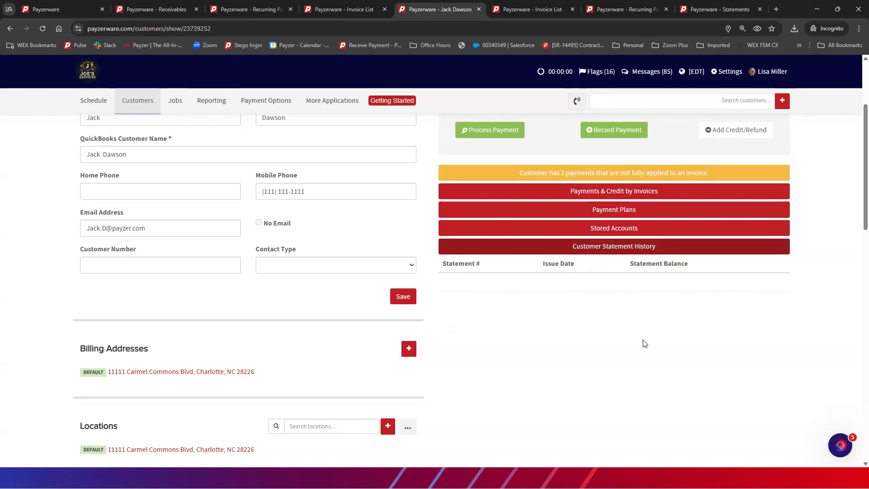
scroll(644, 343, up, 3)
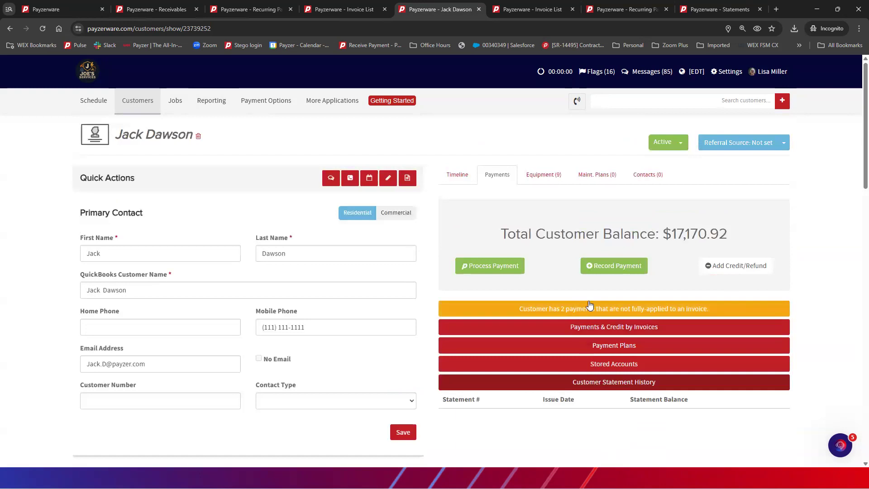
click(626, 383)
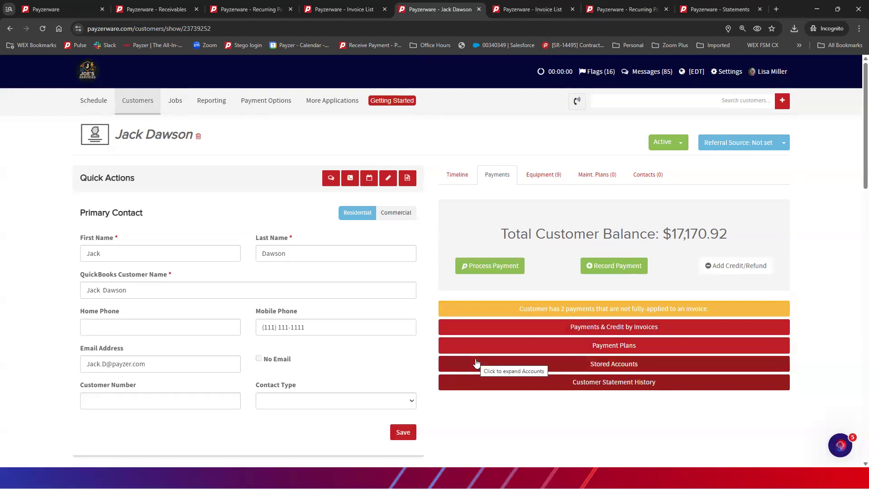
Draft a Credit Only entry of $25.00 for the Daikin heat pump on the 04/24/2026 invoice and close it without applying
click(725, 268)
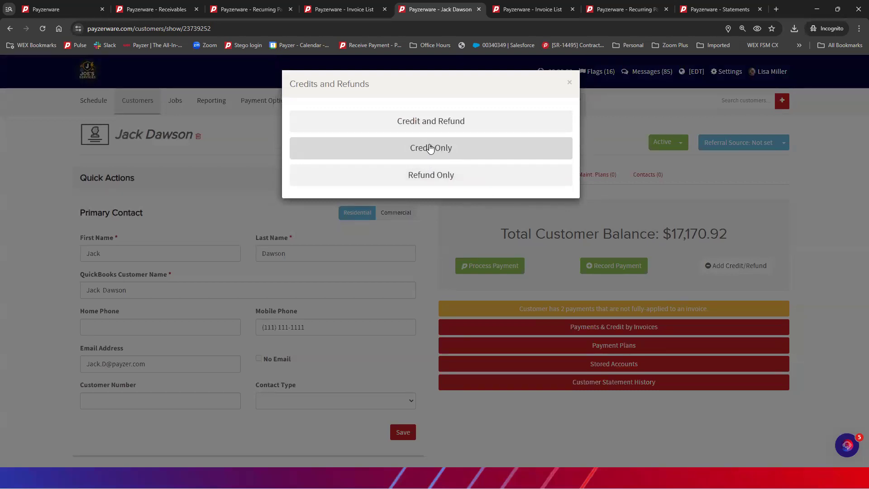
click(430, 149)
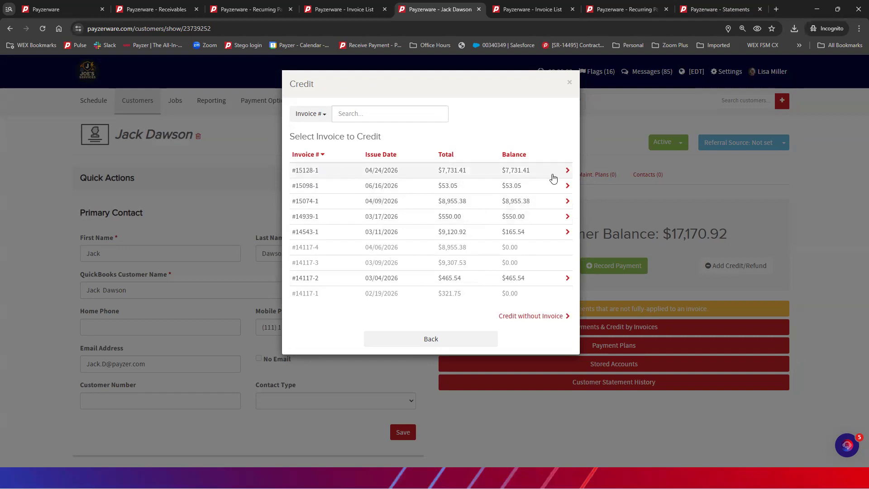
click(567, 171)
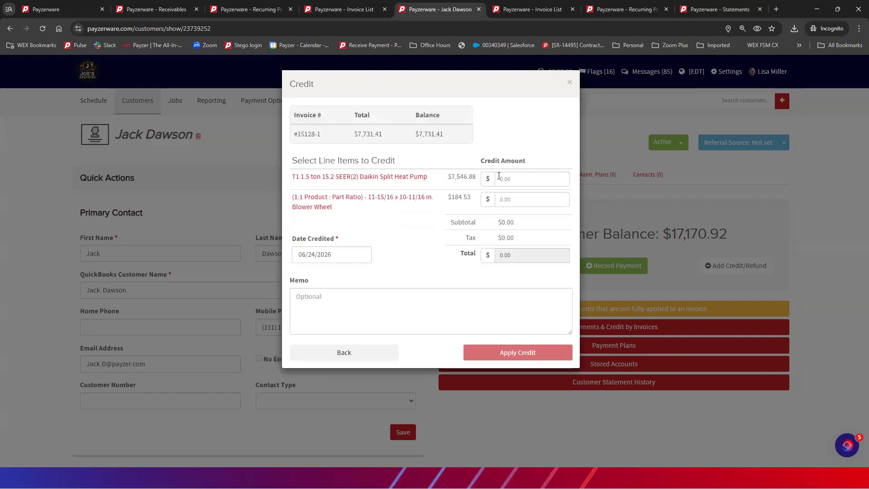
click(507, 179)
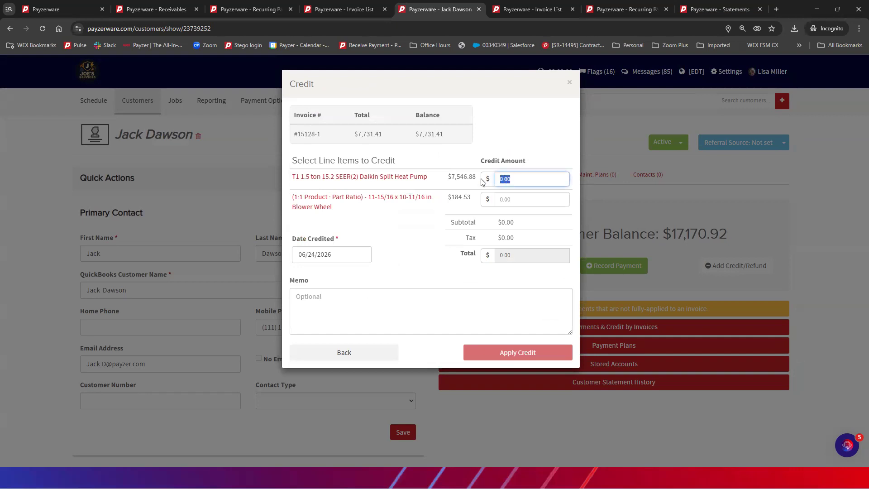
text(0.25)
text(00)
key(Tab)
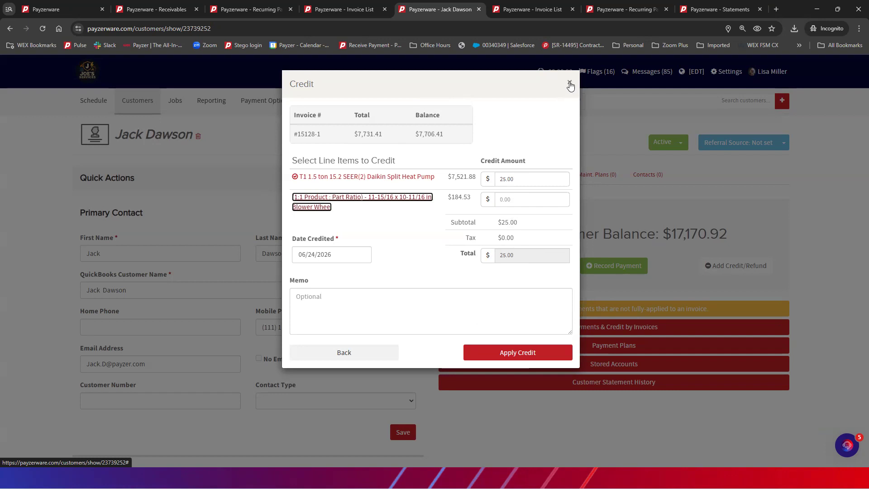
click(570, 85)
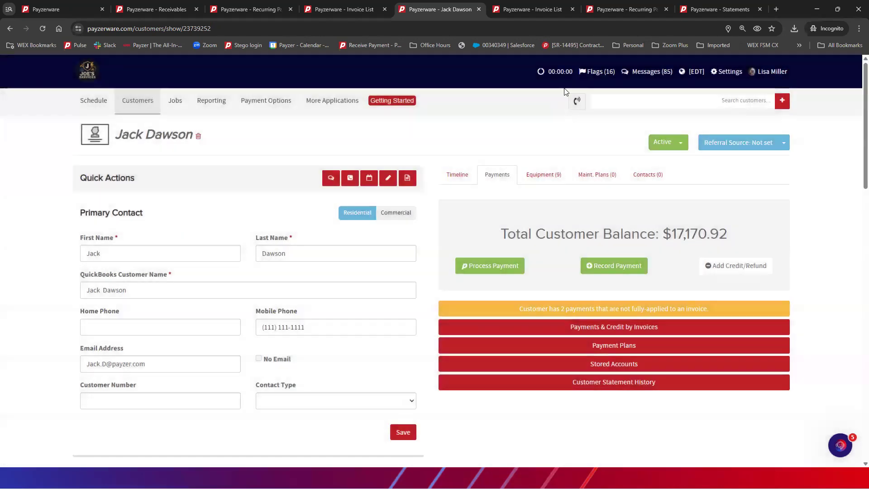
Start a Credit and Refund on the 04/24/2026 invoice and set the Daikin heat pump's credit amount to $25.00
click(734, 269)
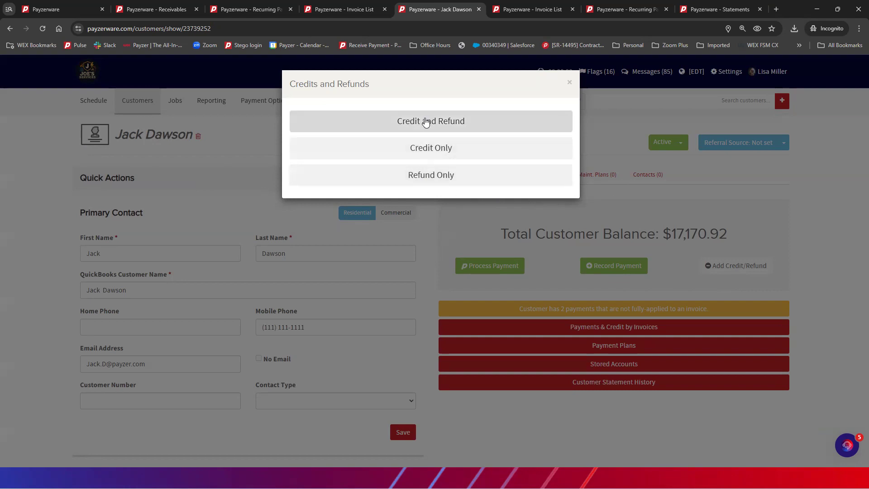
click(426, 122)
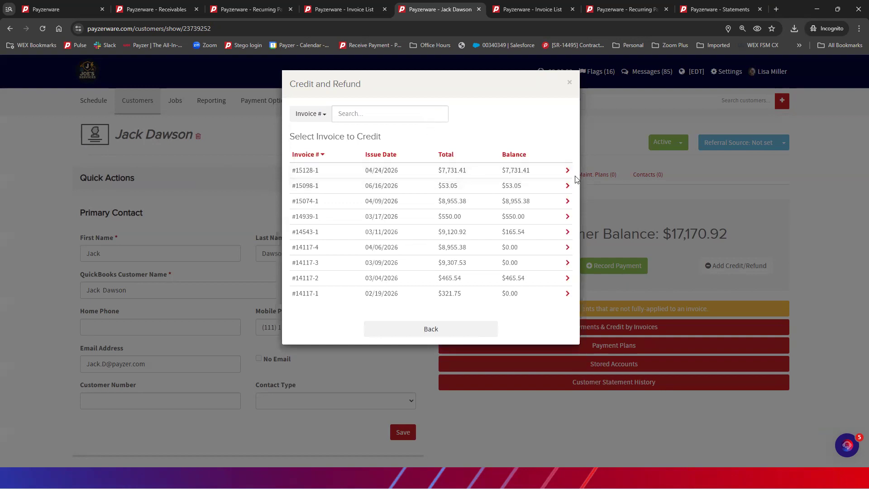
click(566, 170)
click(523, 179)
text(25.00)
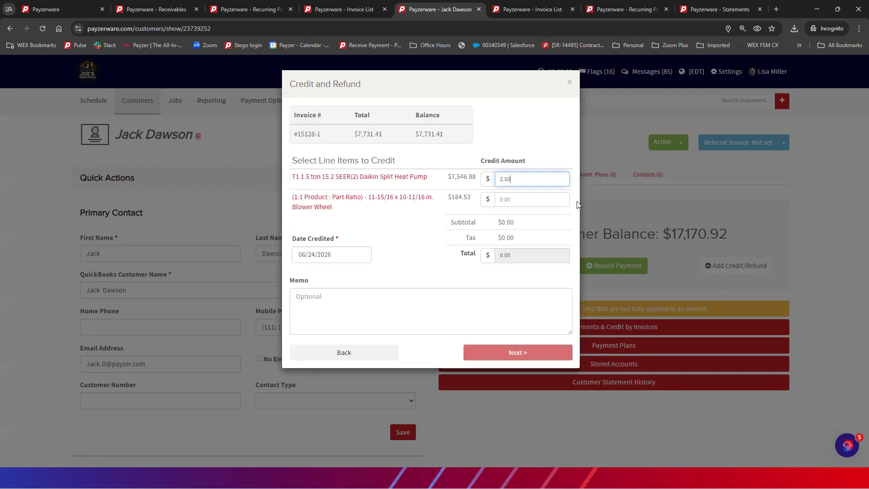
key(Tab)
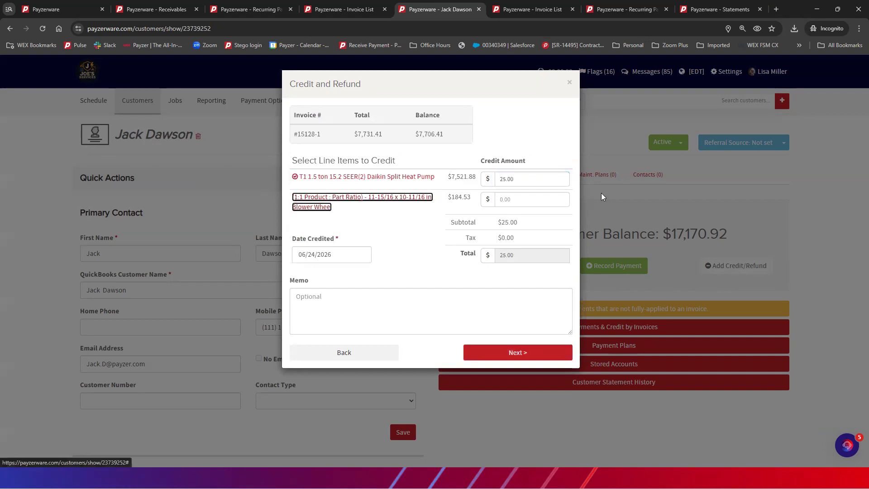
Enter the memo "broke something" for the credit and continue to the selection of a payment to refund
click(363, 312)
text(Iost)
key(BackSpace)
key(BackSpace)
key(BackSpace)
key(BackSpace)
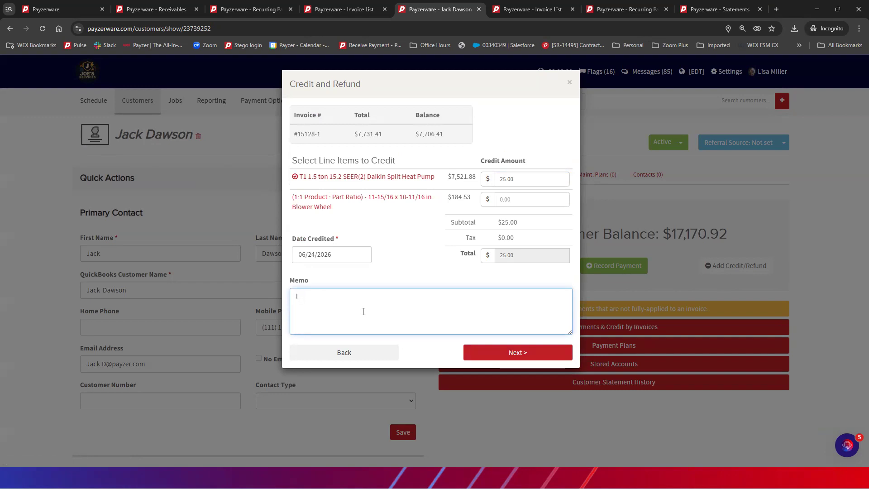
text(broke something)
click(479, 353)
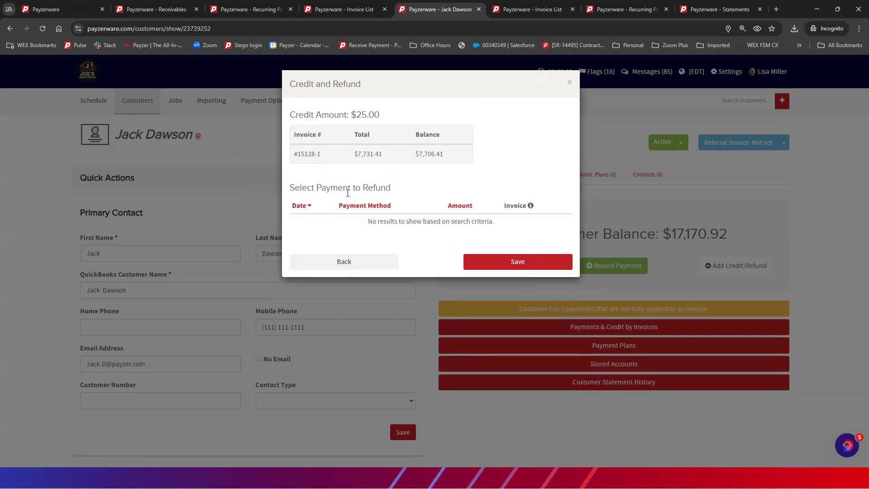
Reverse the date sorting of the refundable payments and cancel the credit and refund
click(309, 207)
click(570, 83)
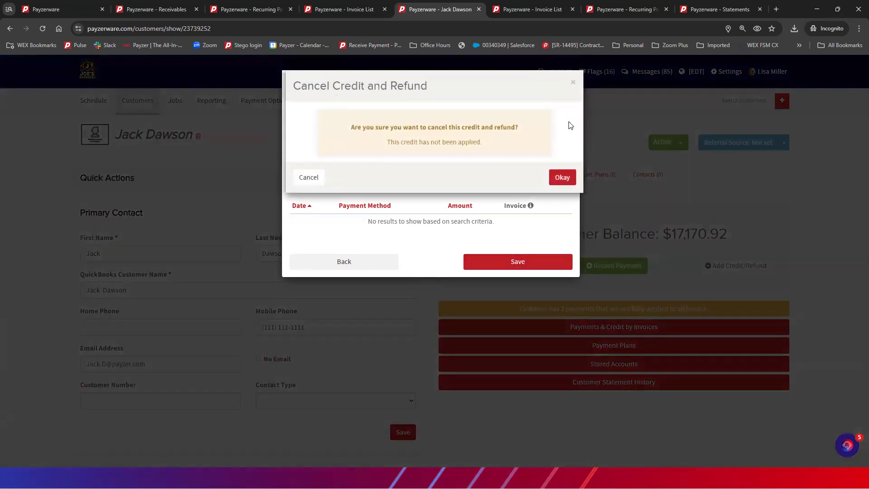
click(563, 177)
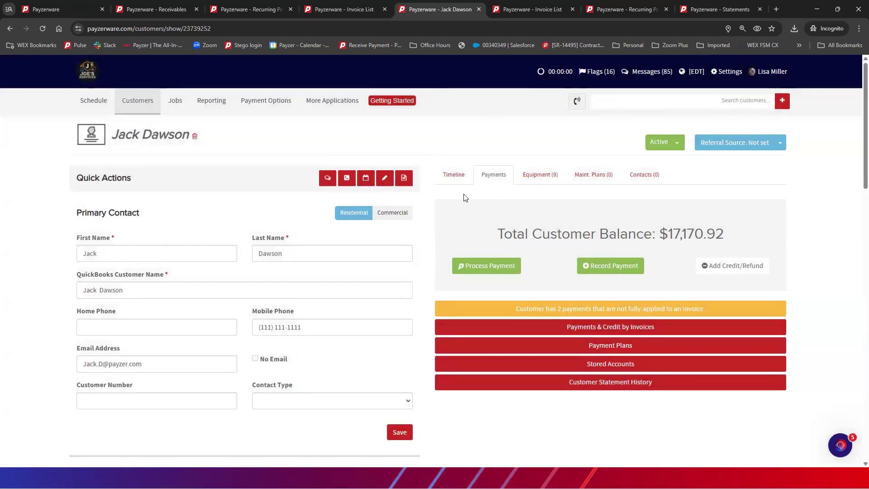
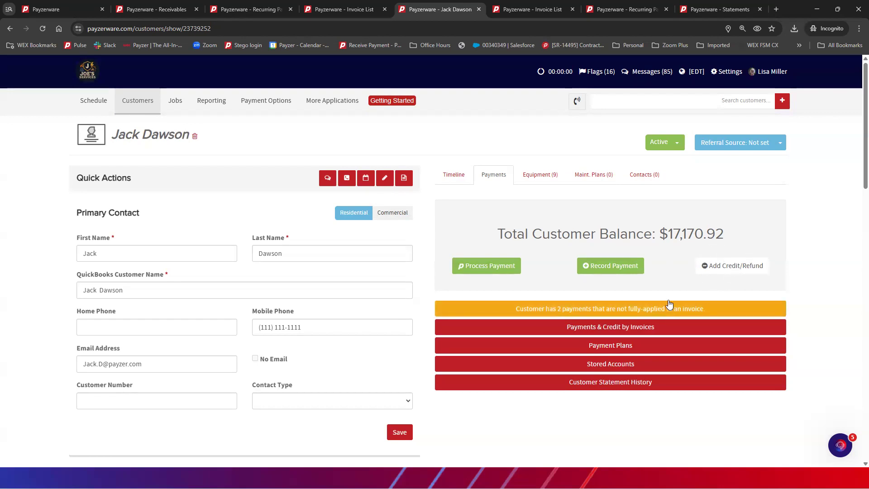
Start recording a payment for the customer with $50.00 as the payment without invoice
scroll(647, 267, down, 1)
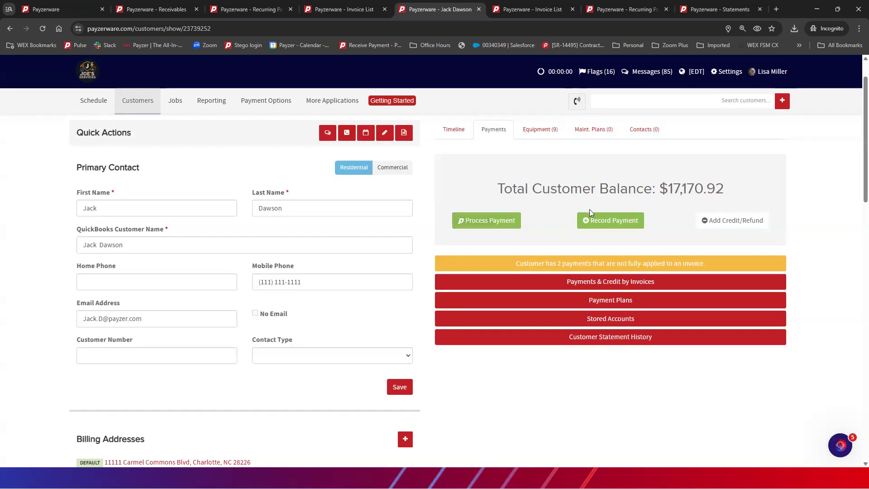
click(599, 220)
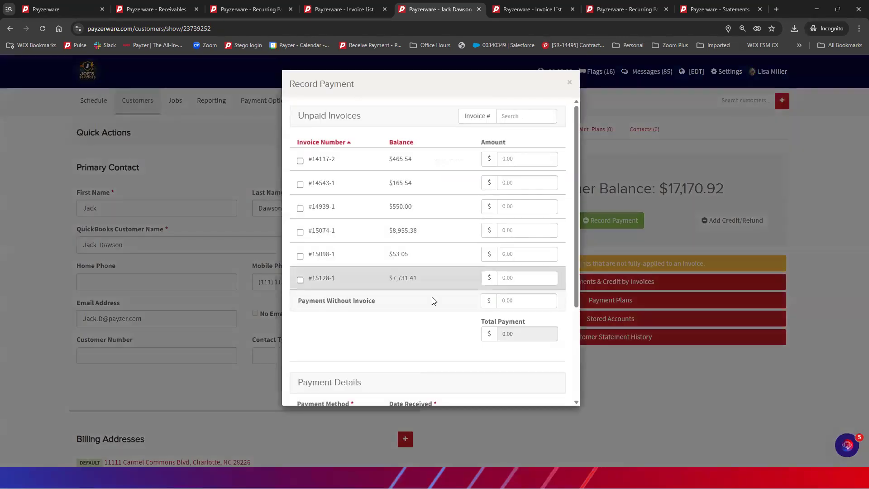
click(526, 300)
text(0)
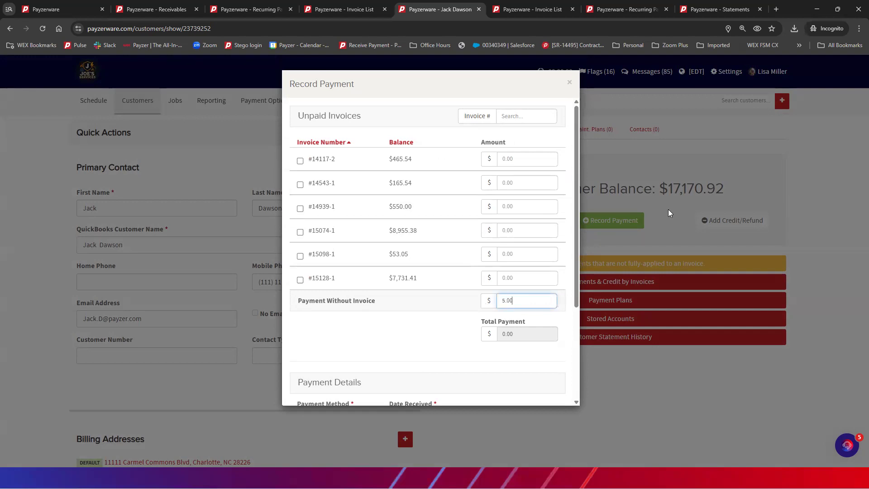
text(.050)
key(Tab)
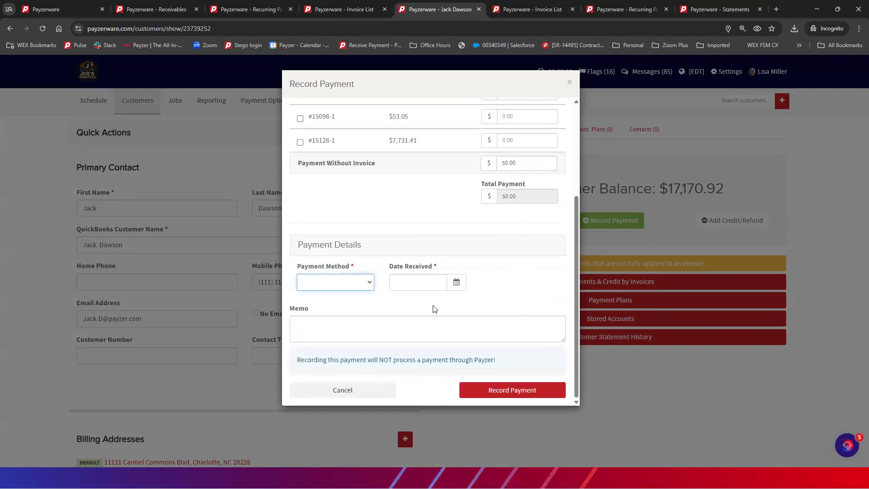
Record the payment as check number 12347 received 06/24/2026 and list the payments not fully applied to an invoice
click(352, 286)
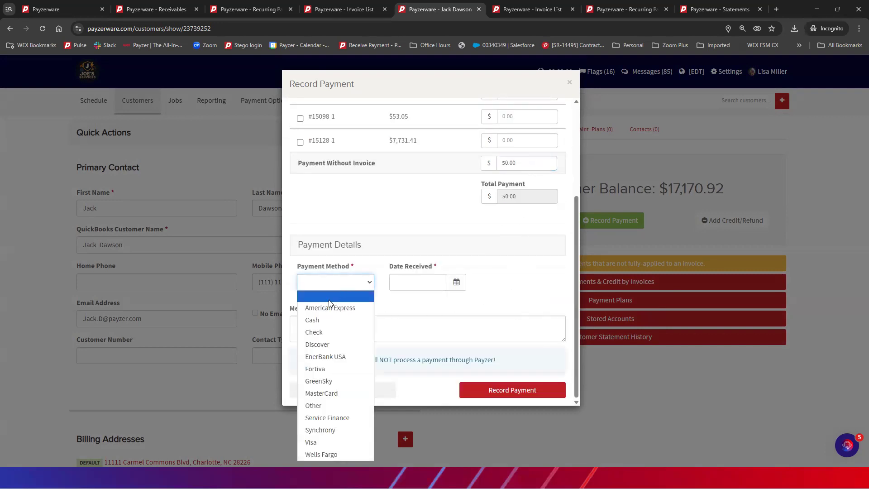
click(316, 333)
click(433, 281)
text(12347)
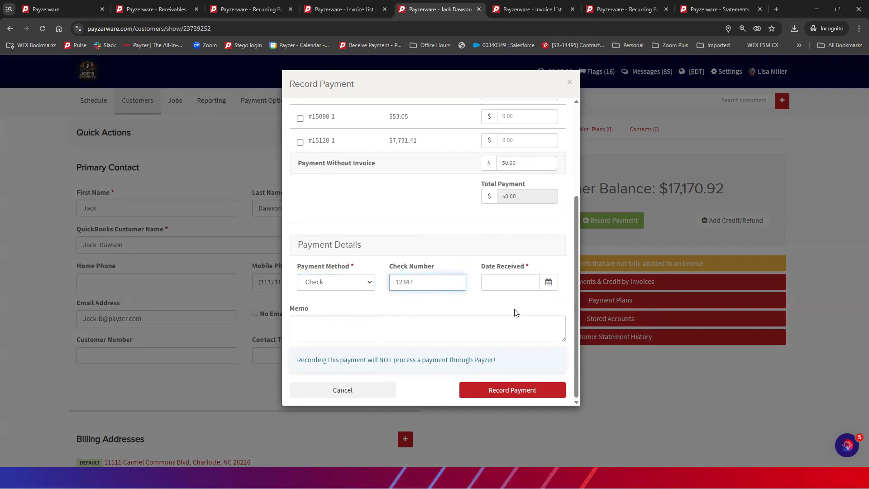
click(510, 282)
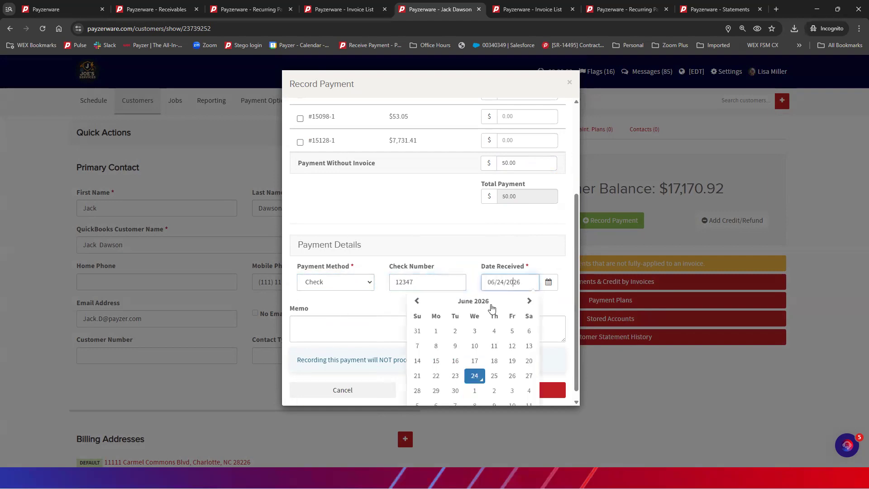
click(498, 390)
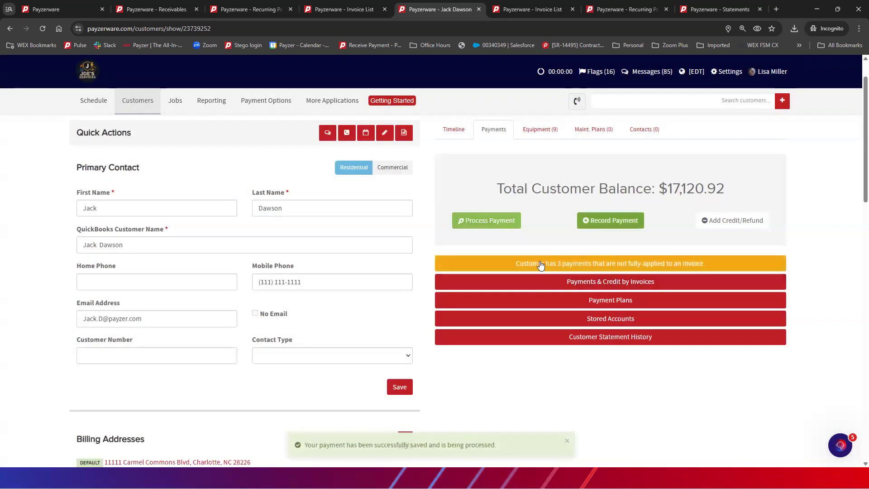
click(541, 265)
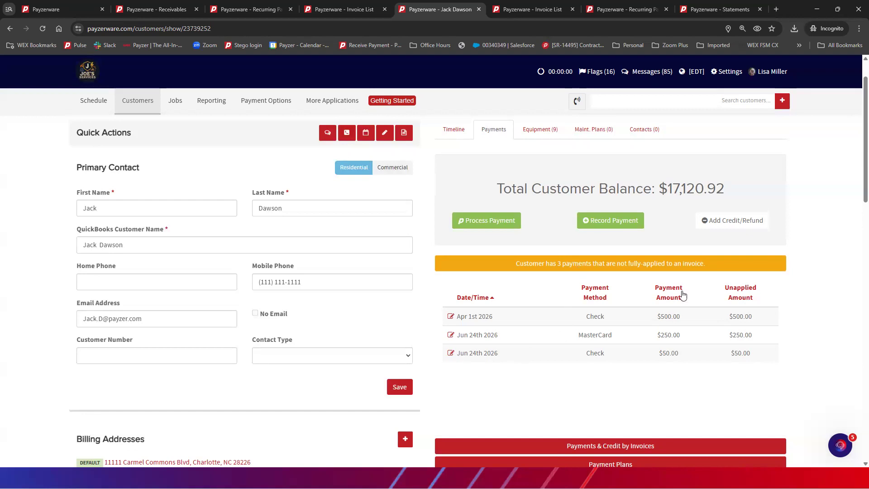
Start recording another payment that covers the full $550.00 invoice and adds $50.00 as payment without invoice
click(616, 222)
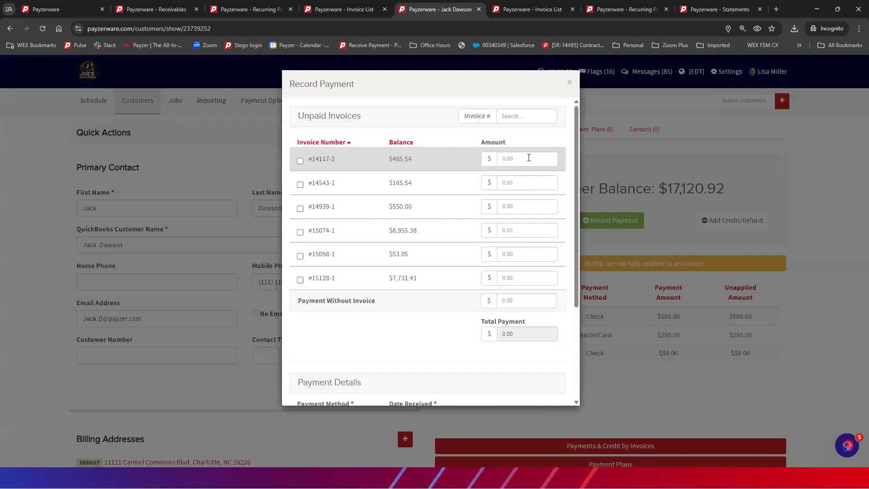
click(300, 161)
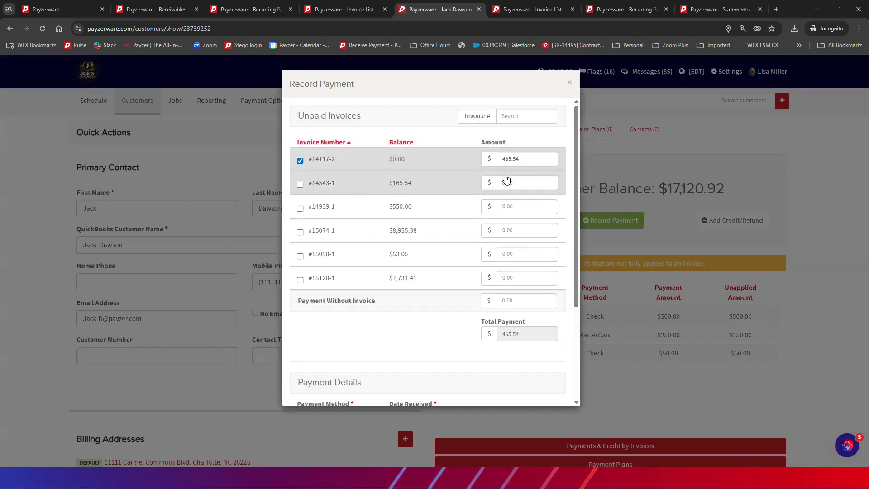
click(300, 161)
click(300, 209)
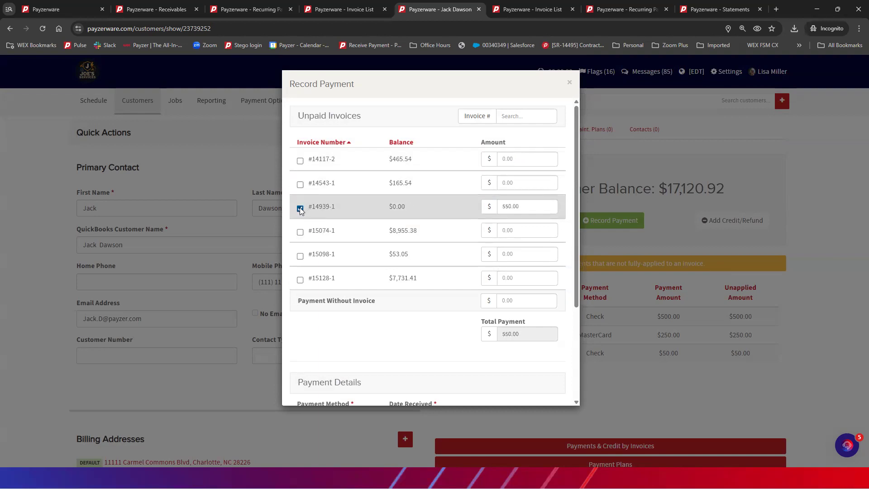
click(532, 299)
text(0)
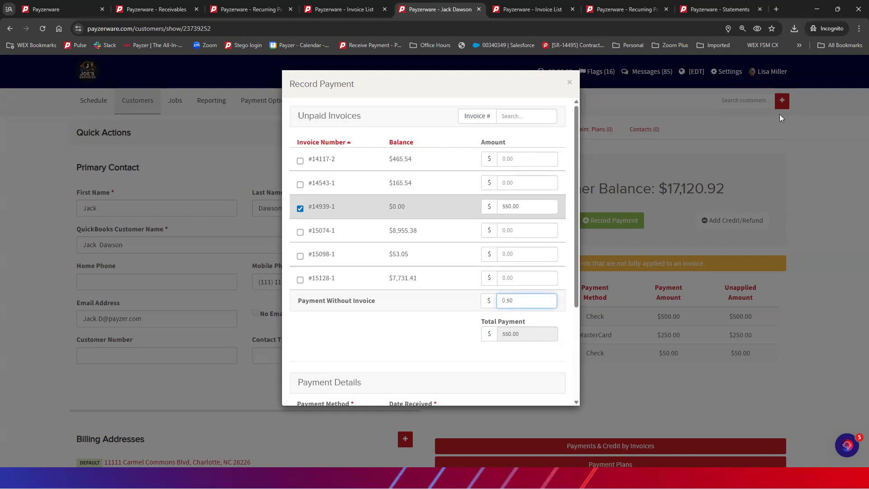
text(.0500)
key(Tab)
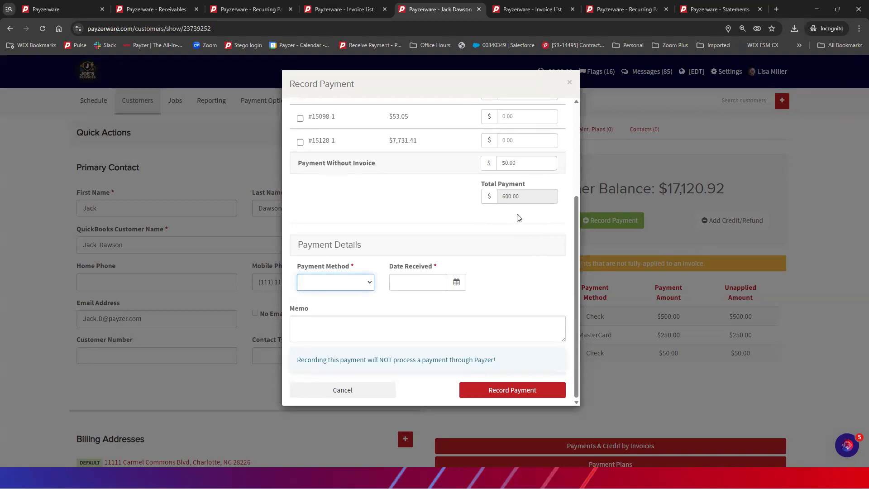
Set the payment method to Cash with date received 06/24/2026 and record the payment
click(355, 286)
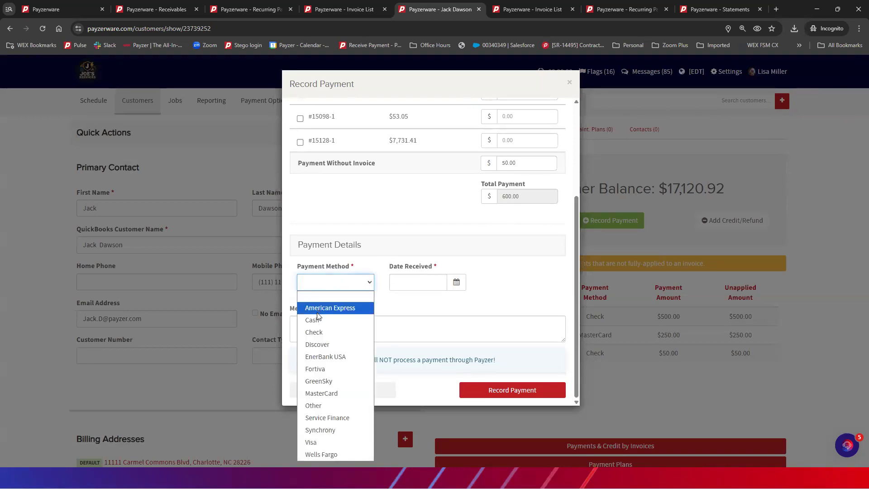
click(321, 317)
click(407, 282)
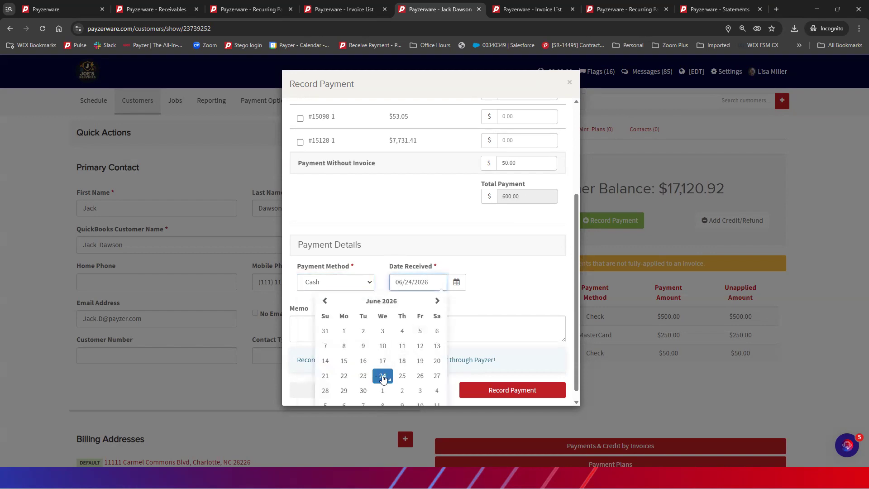
click(384, 376)
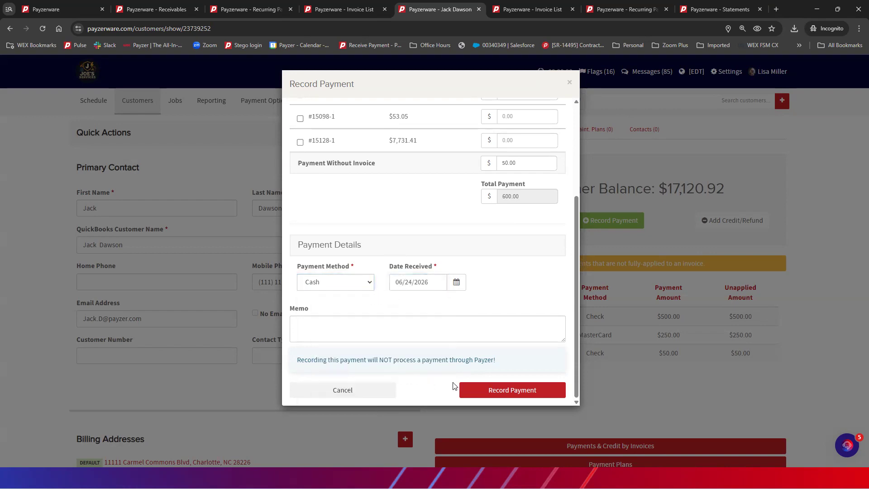
click(496, 391)
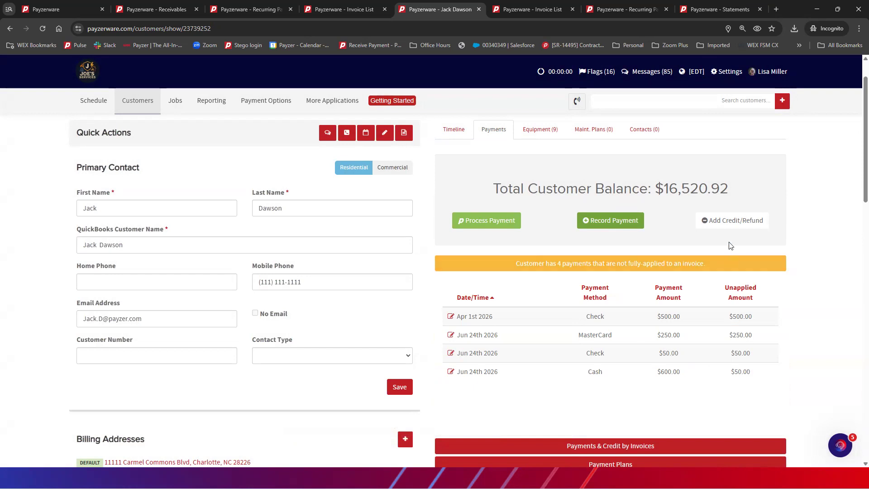
Start a refund of the $600.00 cash payment and set the No Invoice refund amount to $50.00
click(748, 220)
click(449, 178)
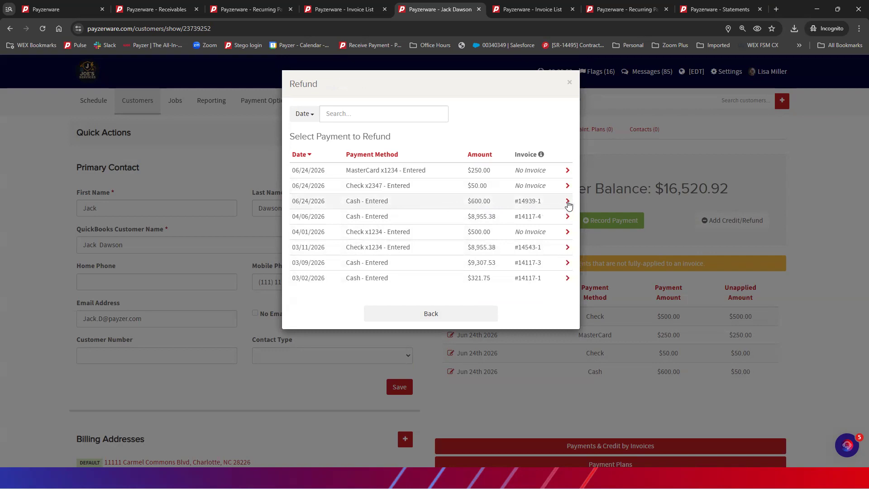
click(568, 201)
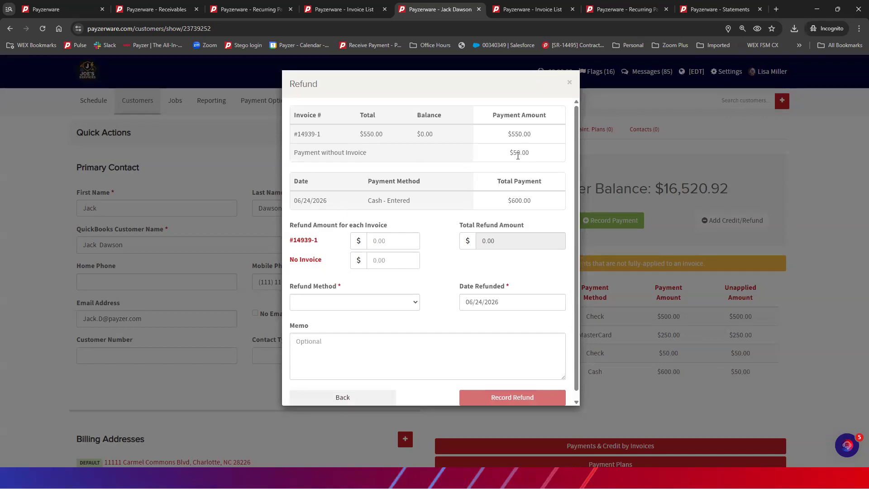
click(400, 260)
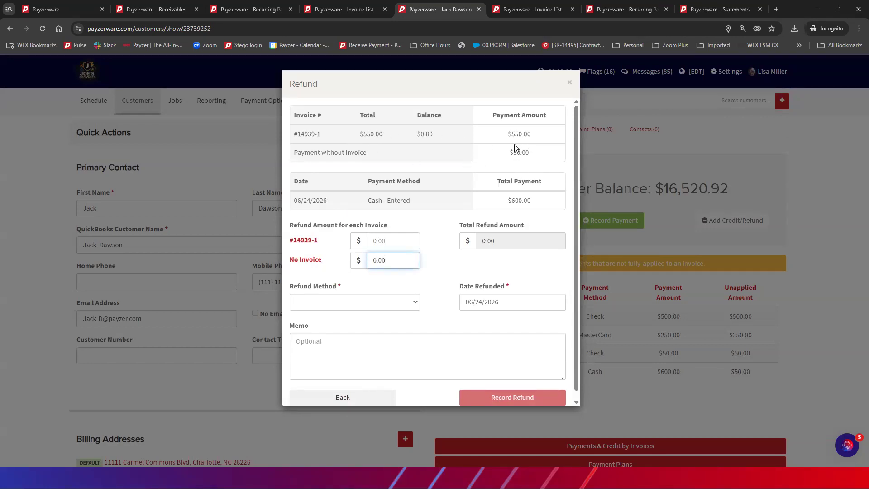
text(50.00)
key(Tab)
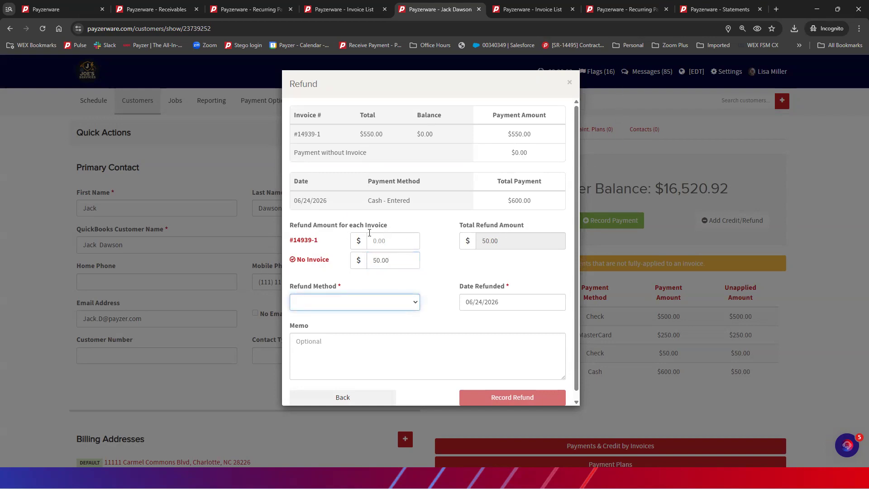
Show the available refund methods and close the refund without recording it
click(346, 302)
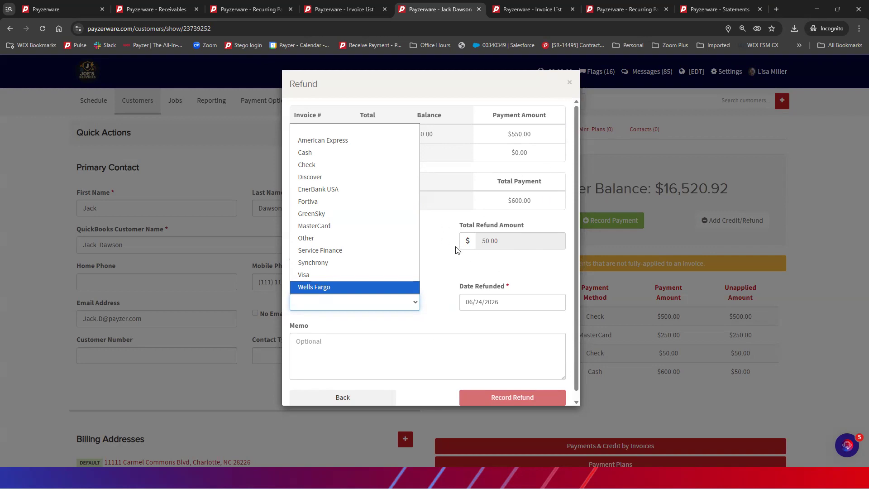
click(569, 82)
click(569, 82)
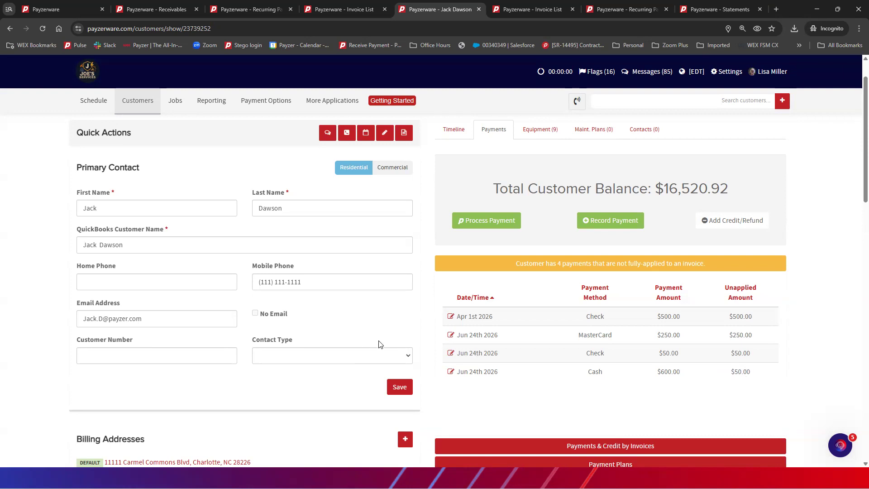
Open the $600.00 cash payment for reassignment and apply $50.00 to the unpaid invoice with the $465.54 balance
click(451, 371)
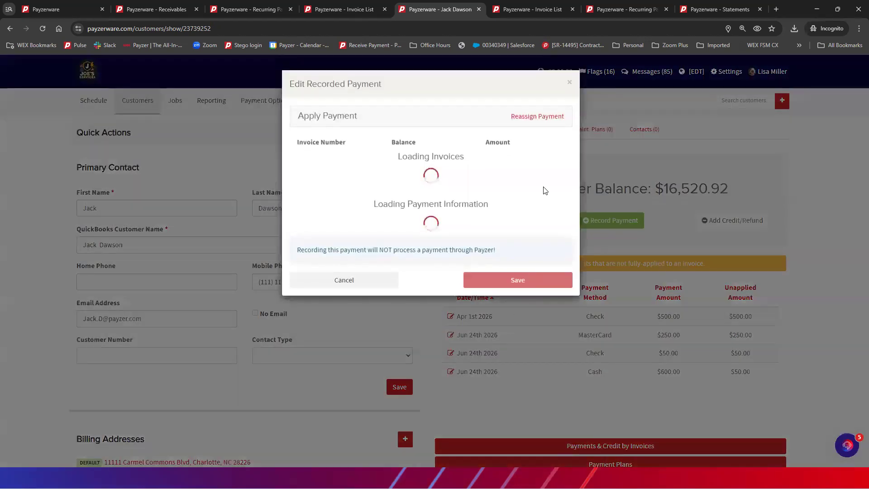
click(538, 116)
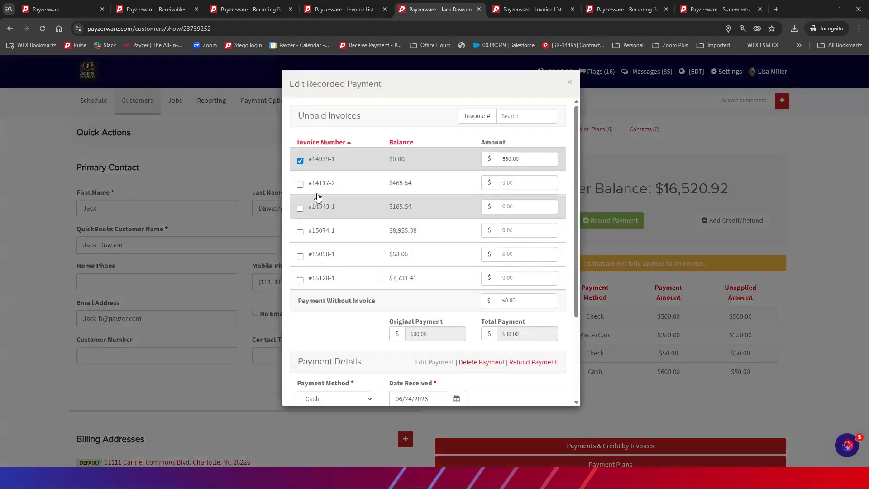
click(300, 184)
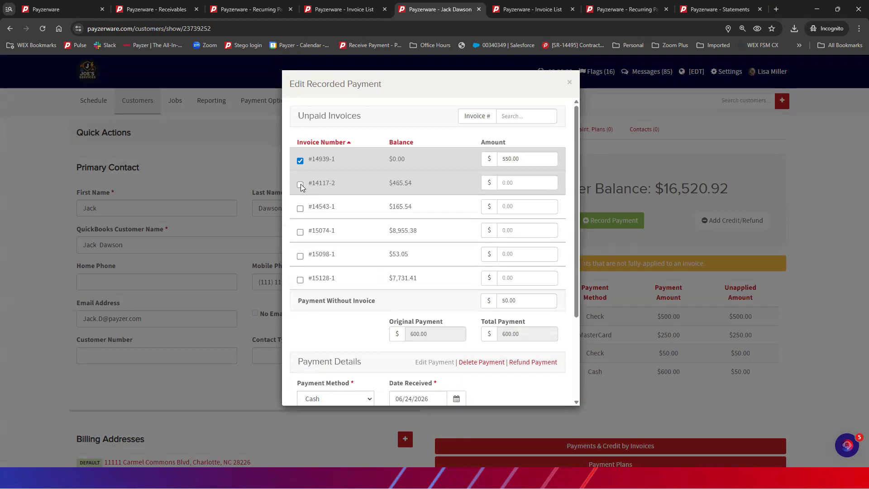
click(508, 182)
double_click(508, 182)
text(50.00)
key(Tab)
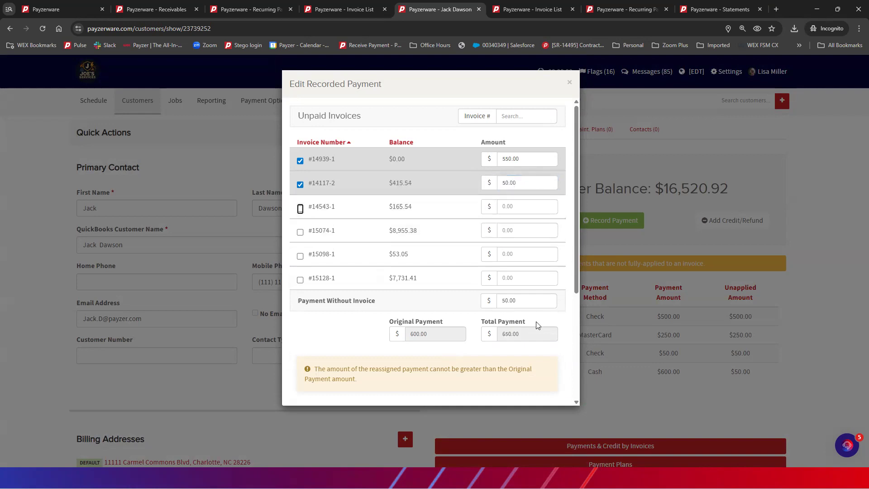
Set the payment without invoice to $0.00 and close the recorded payment without saving
double_click(520, 296)
text(0.00)
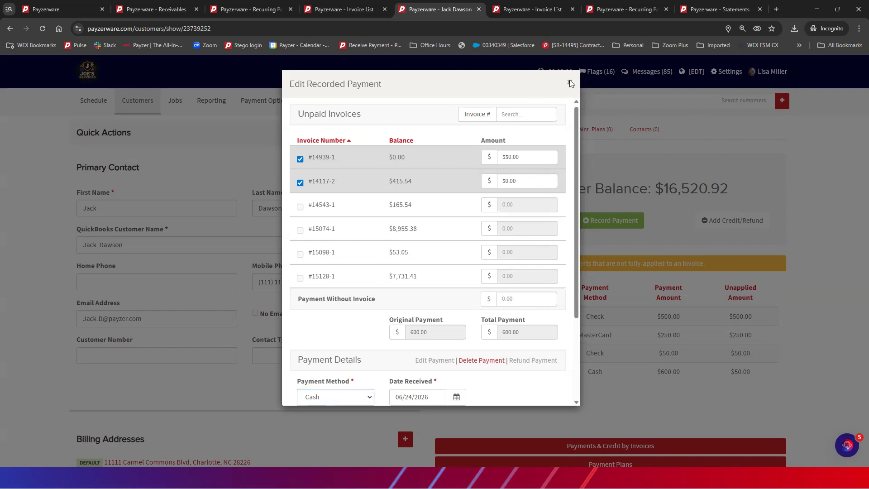
click(570, 84)
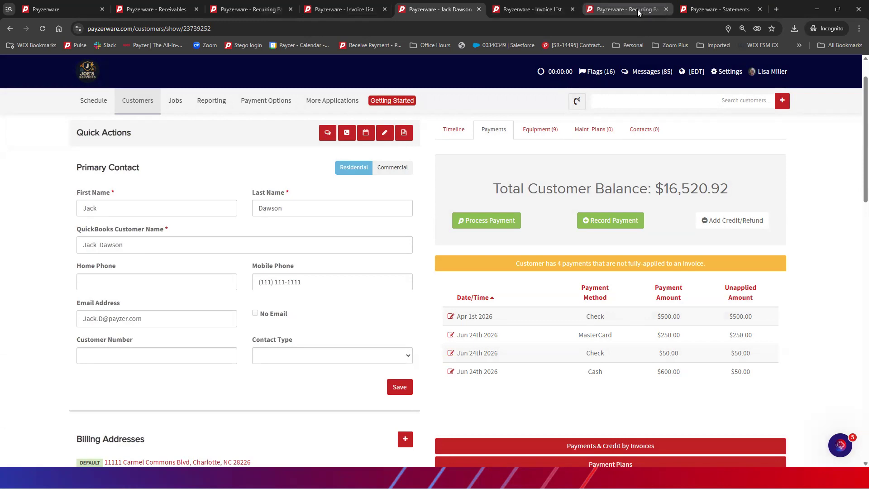
Open the Payment List and sort it by invoice link with the unlinked payments first
click(175, 103)
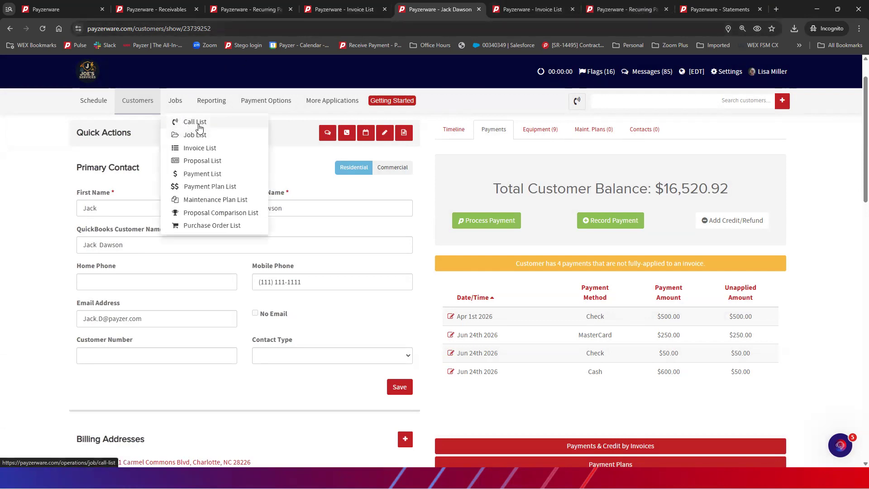
click(252, 174)
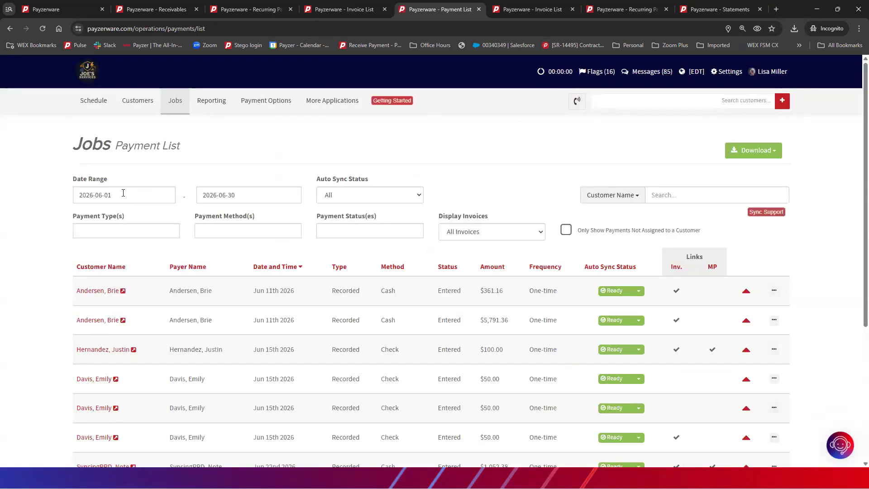
click(675, 268)
click(674, 268)
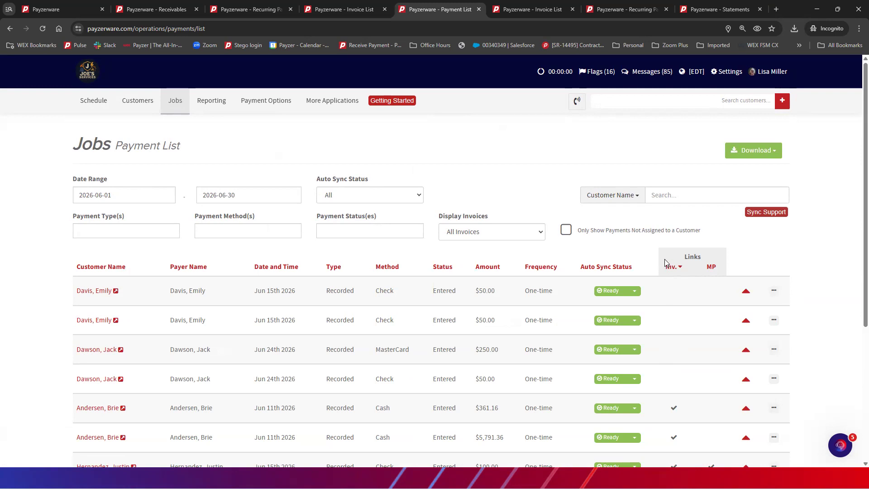
Expand the Jun 24th 2026 $50.00 check payment to check its applied invoices and maintenance plans
triple_click(664, 319)
click(557, 181)
drag(476, 380, 491, 381)
click(501, 379)
click(745, 381)
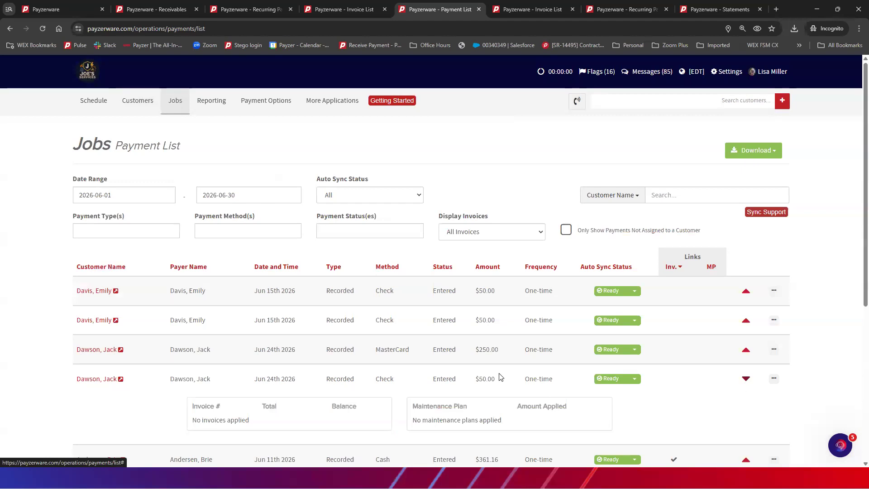
Sort the payments by amount from highest to lowest and expand the $600.00 cash payment's applied invoices
scroll(501, 376, down, 1)
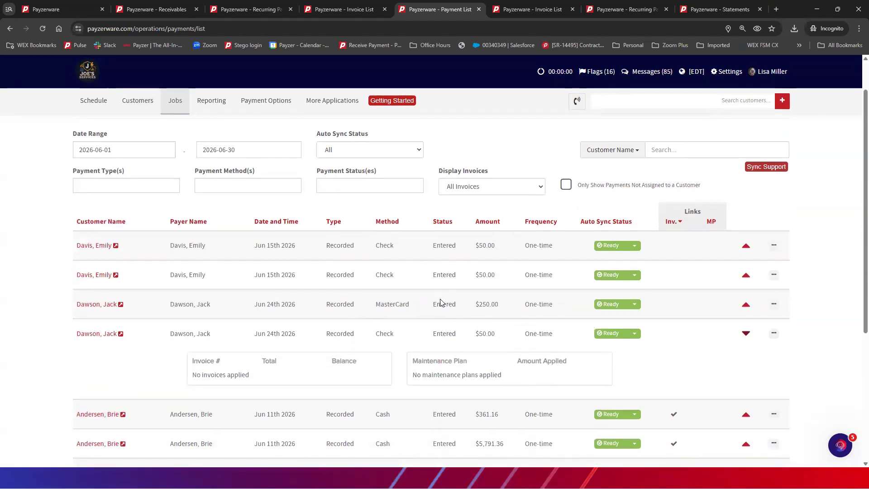
scroll(476, 294, up, 1)
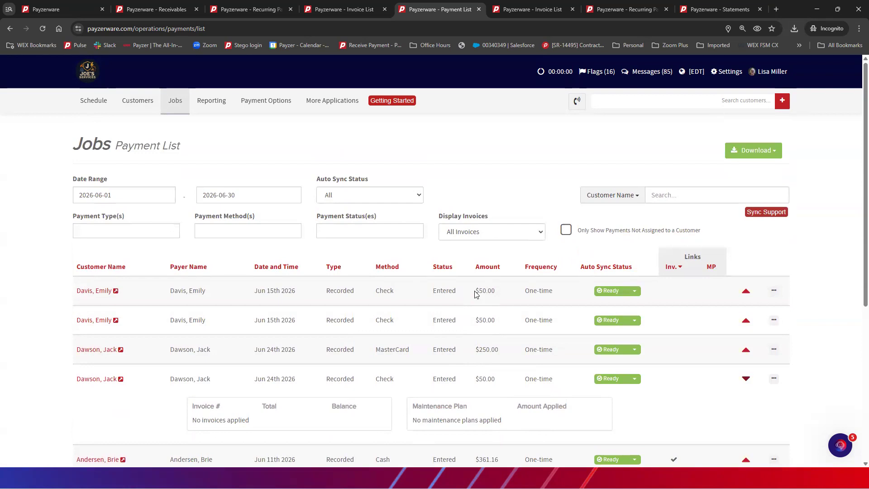
scroll(476, 294, down, 3)
scroll(475, 286, up, 3)
click(488, 268)
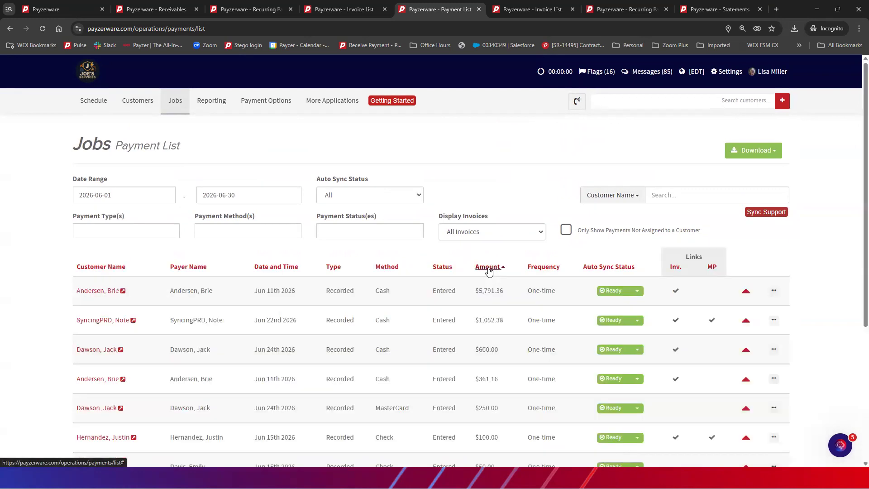
scroll(494, 324, down, 1)
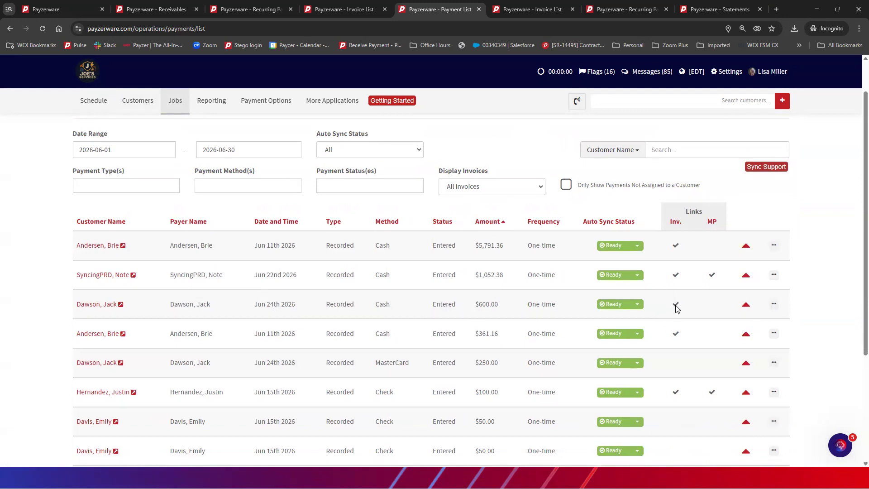
click(745, 305)
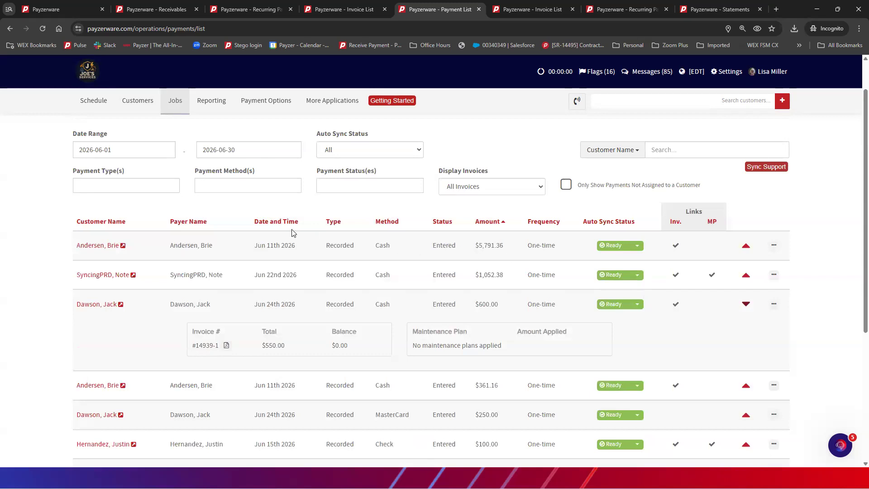
Expand the Jun 22nd 2026 $1,052.38 cash payment to check its applied invoice and maintenance plan
click(746, 277)
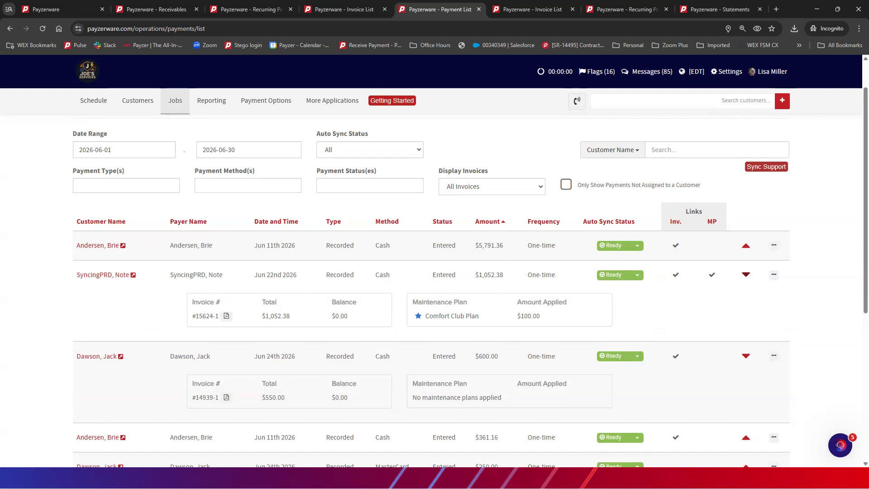
scroll(498, 389, down, 1)
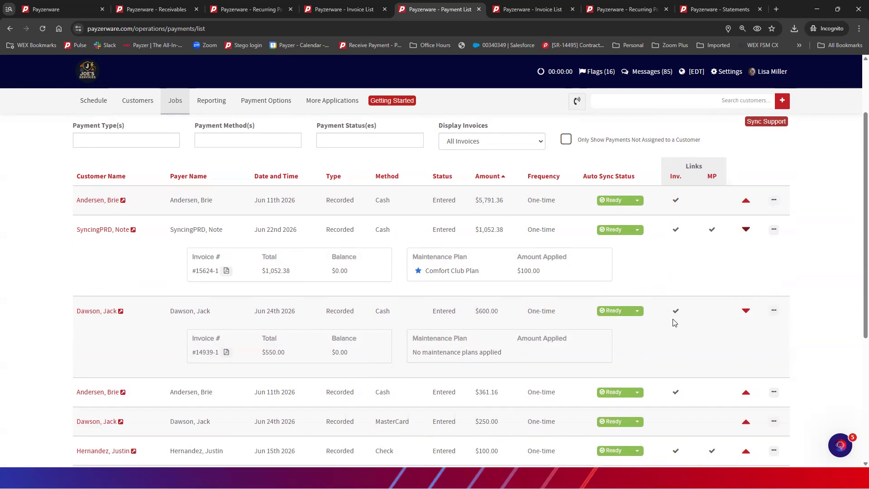
scroll(670, 359, up, 2)
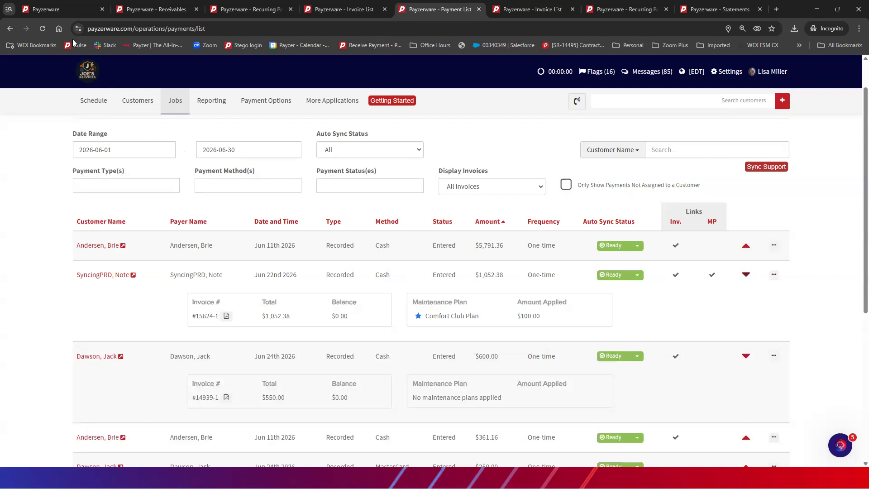
Open the Accounts Receivable Aging report and examine the invoices and payments by aging period for the customer whose $600.00 payment was reviewed
click(79, 9)
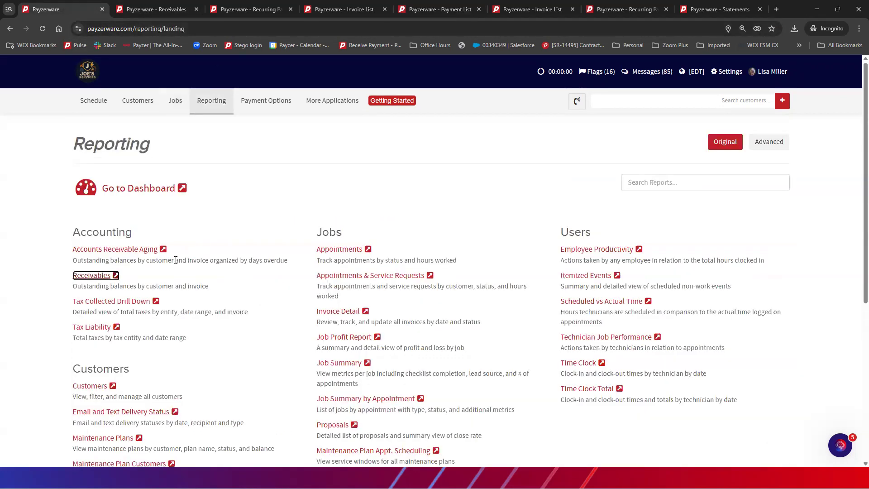
click(163, 250)
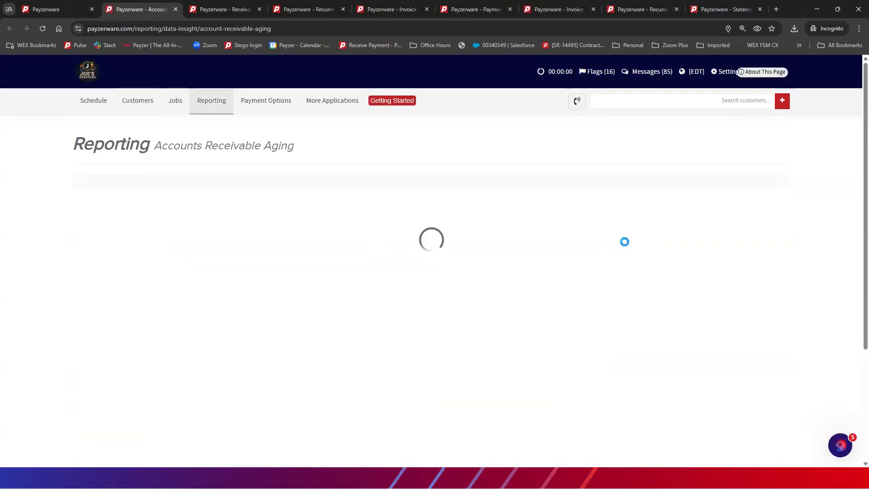
scroll(300, 254, down, 10)
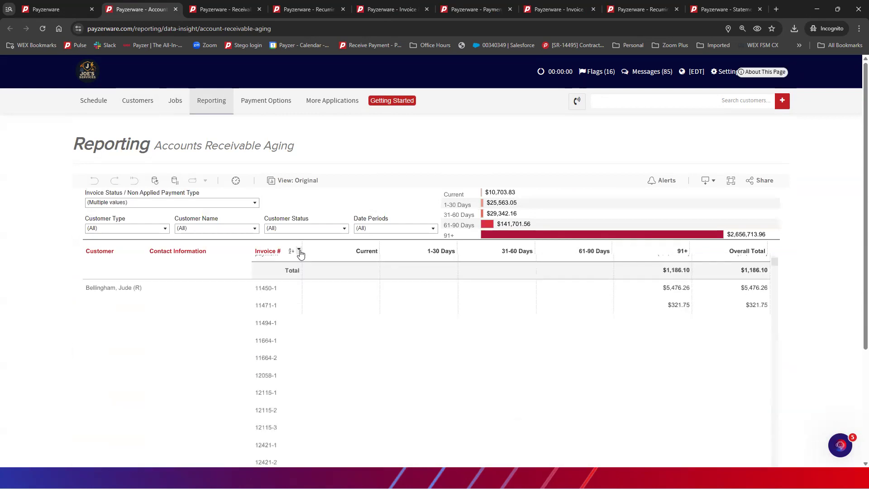
scroll(414, 270, down, 10)
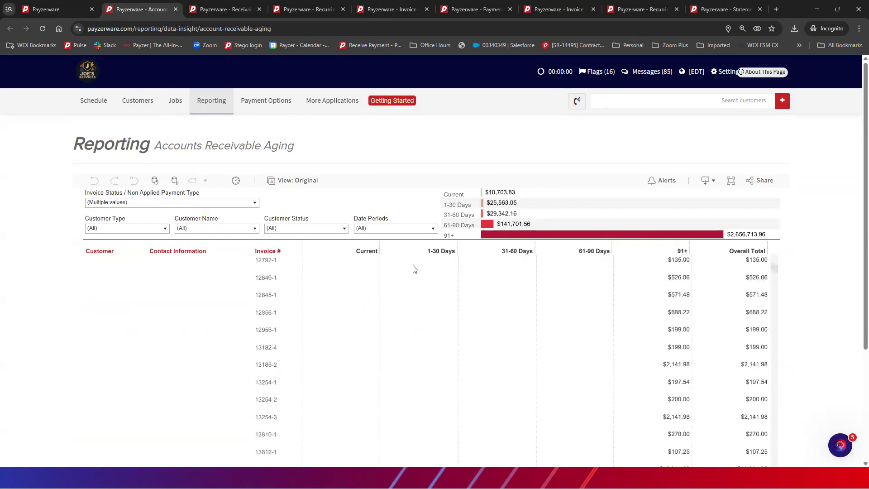
scroll(413, 274, down, 10)
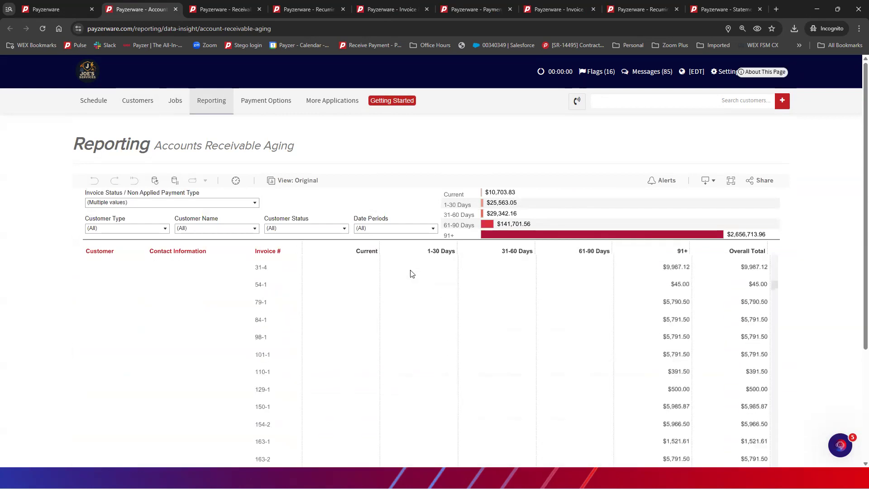
scroll(412, 275, down, 10)
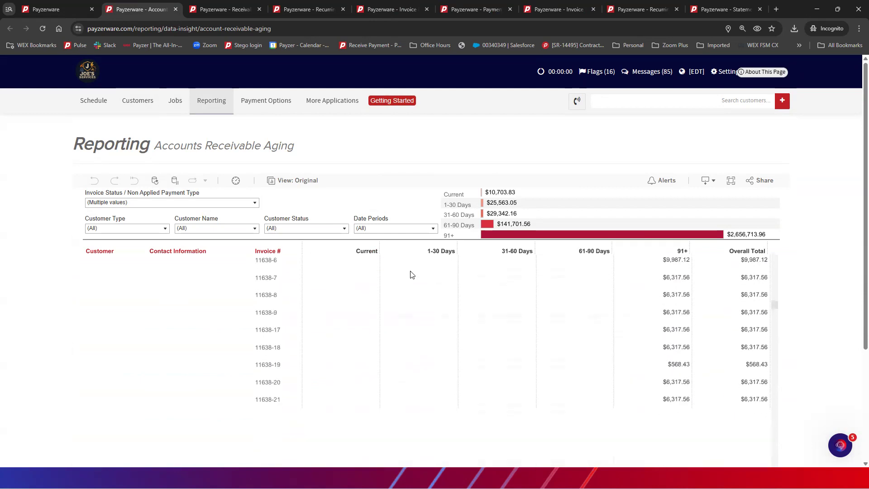
scroll(409, 275, down, 10)
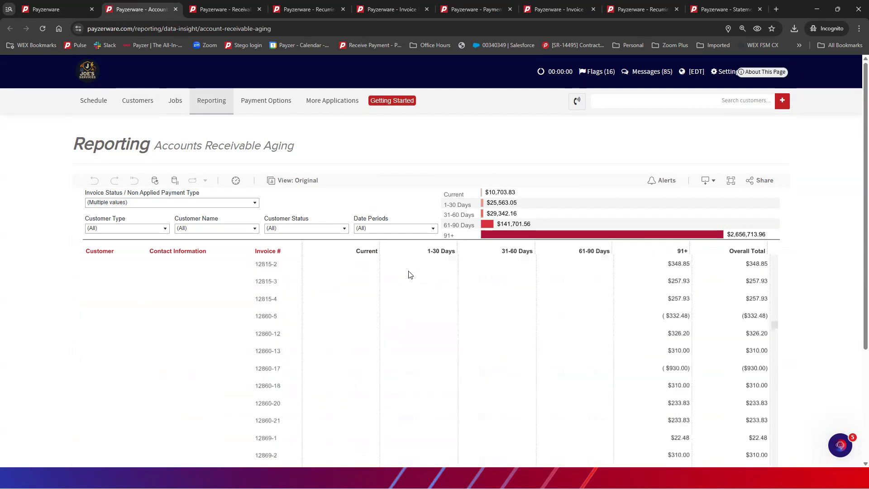
scroll(409, 275, down, 5)
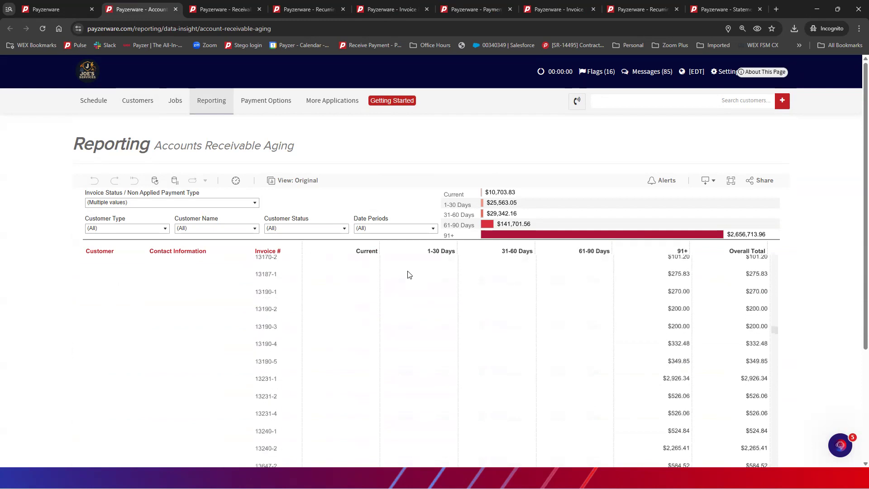
scroll(409, 275, down, 10)
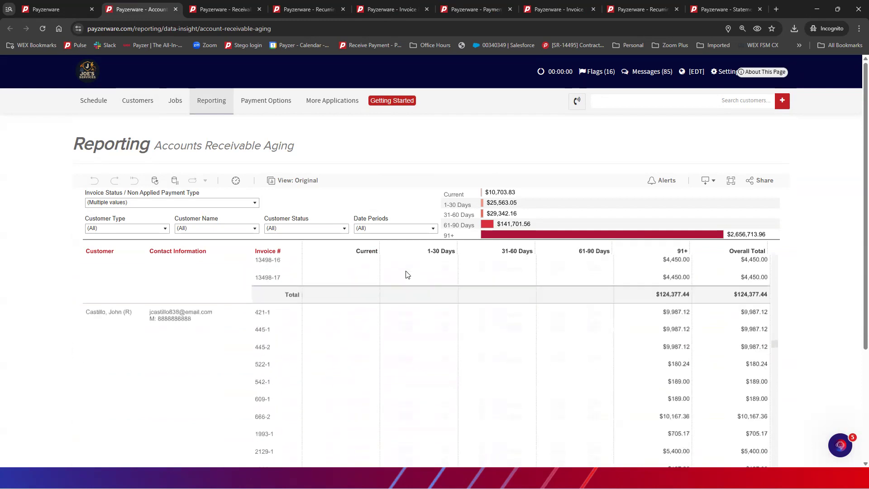
scroll(407, 274, down, 10)
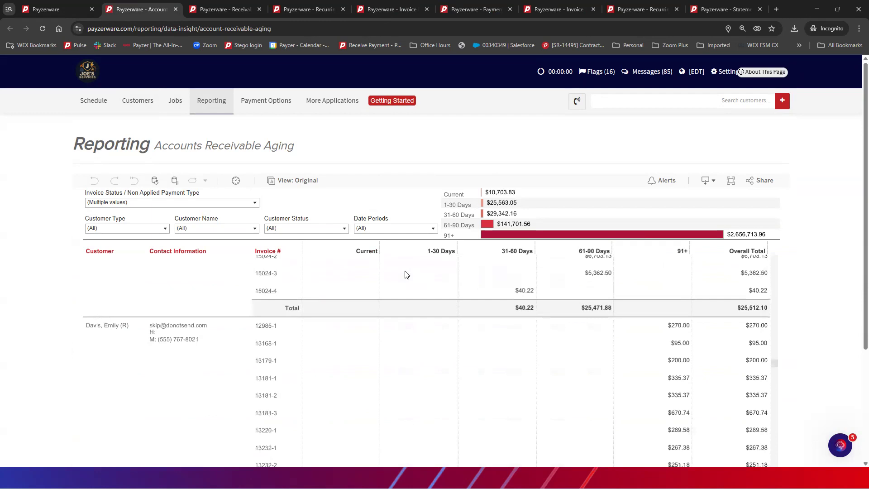
scroll(406, 275, down, 8)
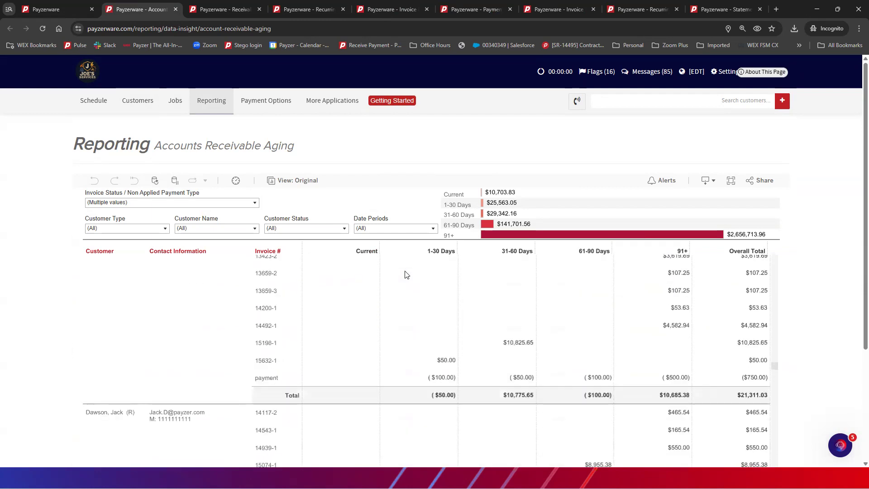
scroll(406, 274, down, 2)
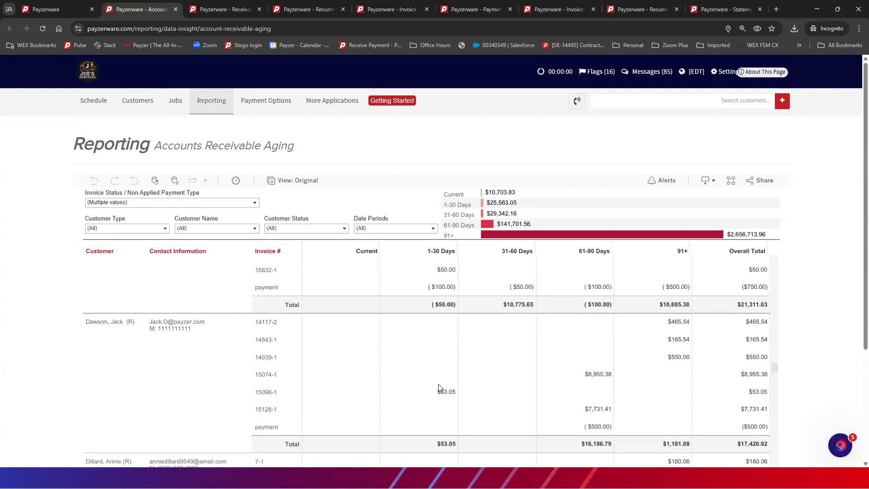
scroll(763, 335, down, 1)
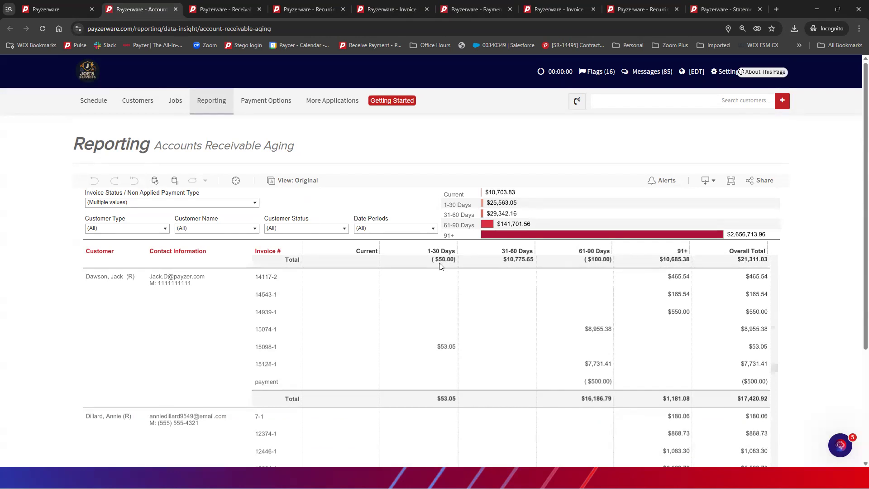
Browse the other customers' outstanding invoices and totals in the Accounts Receivable Aging report
scroll(471, 362, down, 10)
scroll(471, 362, down, 12)
scroll(468, 359, up, 17)
scroll(466, 356, up, 15)
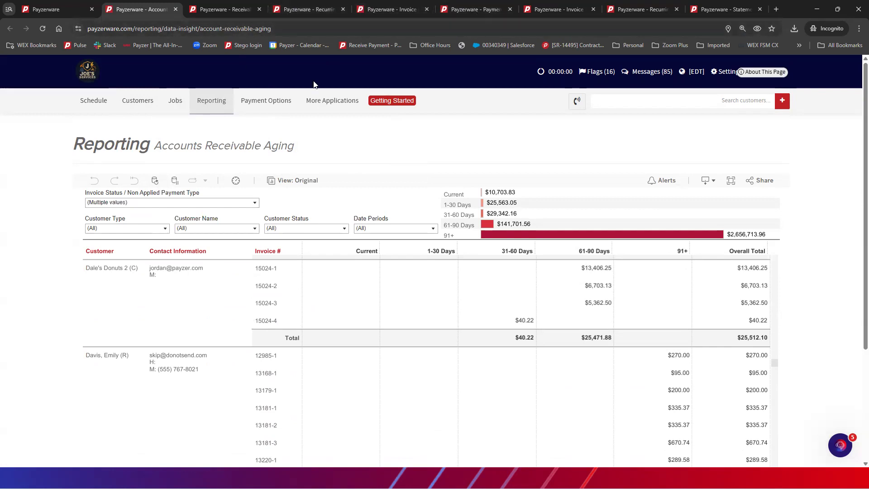
Return to the Receivables report, search all customers by the customer's last name, and open the matching customer record
click(195, 10)
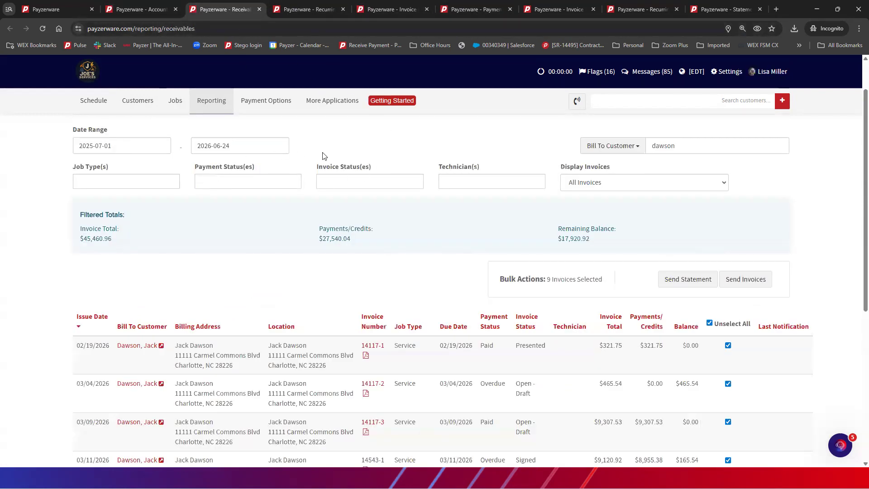
click(724, 94)
text(dawson)
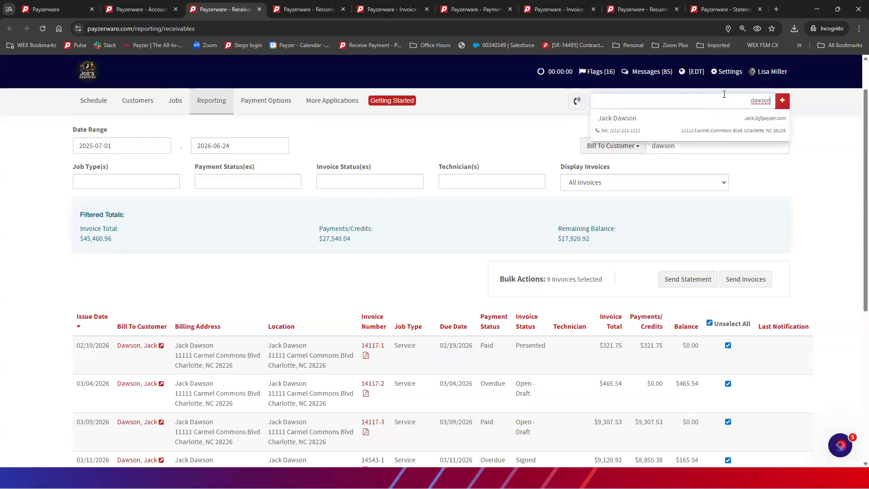
click(714, 129)
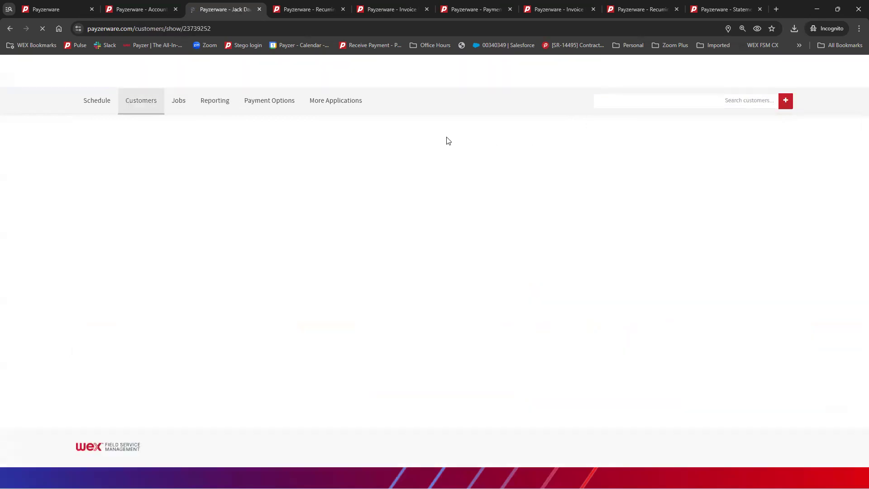
Open the schedule and start a new appointment at 8:30 AM on 06/24/2026 for the same customer
click(58, 8)
click(93, 101)
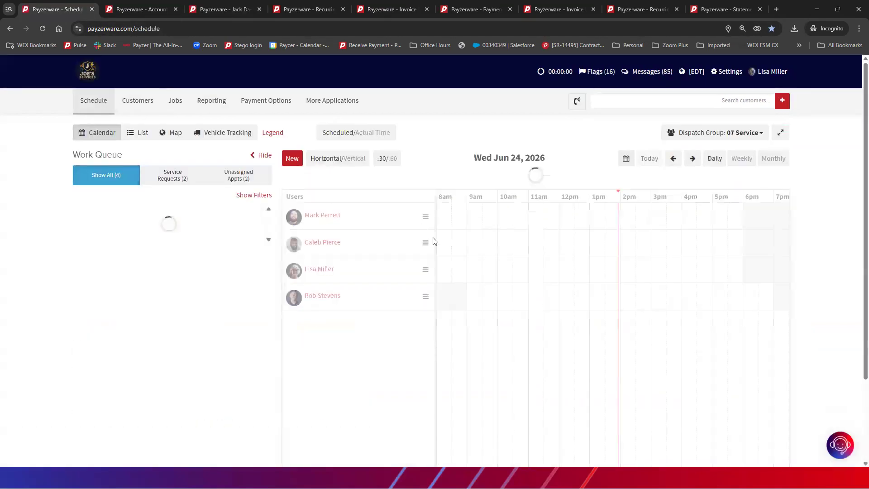
click(459, 262)
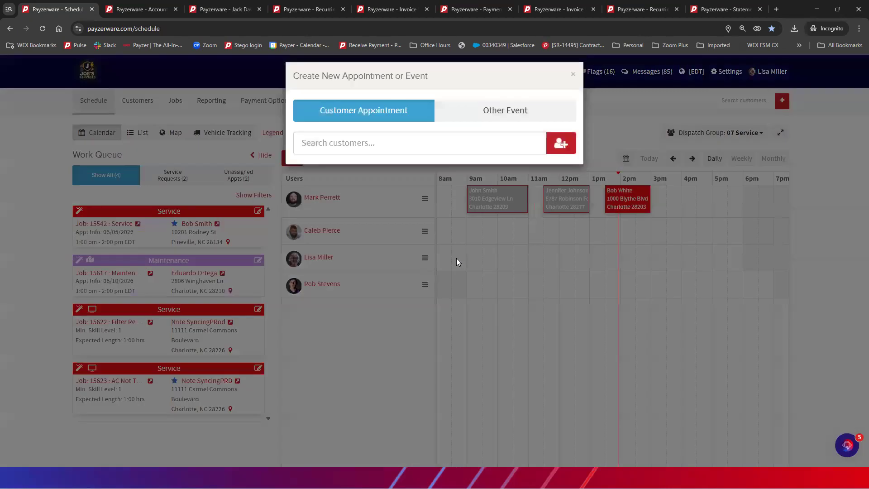
click(369, 149)
text(daws)
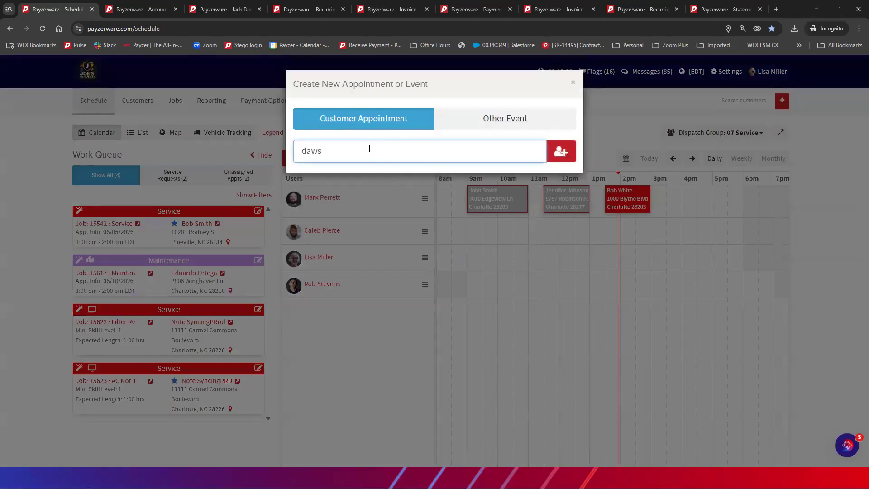
click(442, 188)
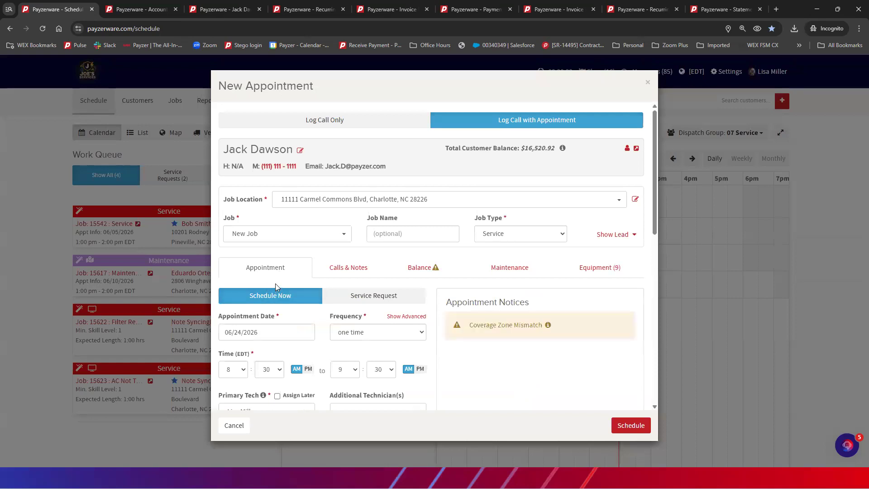
Review the customer's balance and unpaid invoices in the new appointment, and close it without scheduling
click(427, 270)
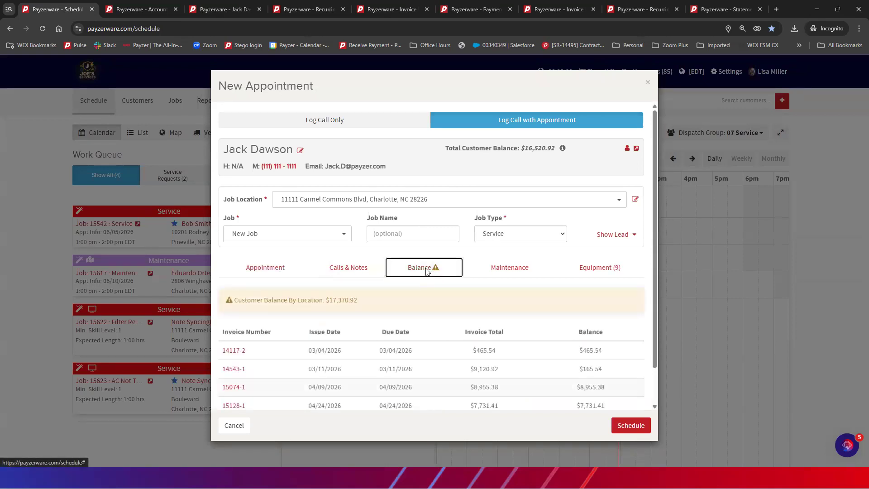
scroll(426, 271, down, 1)
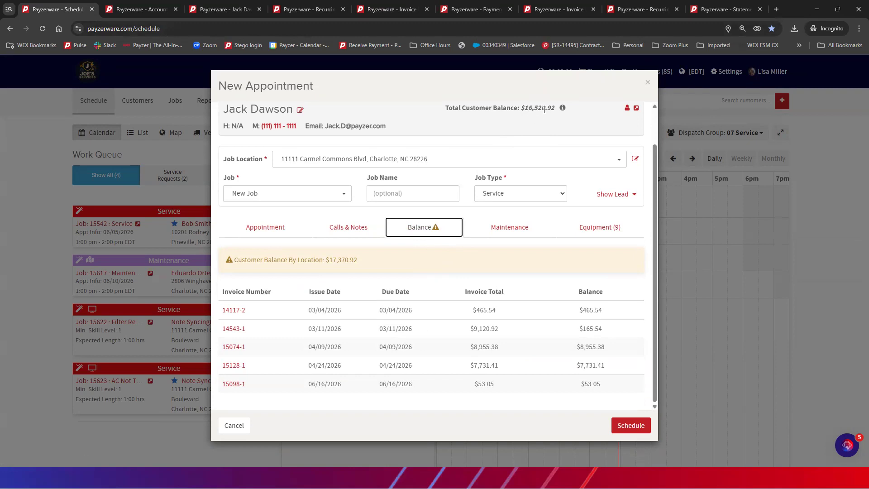
click(552, 116)
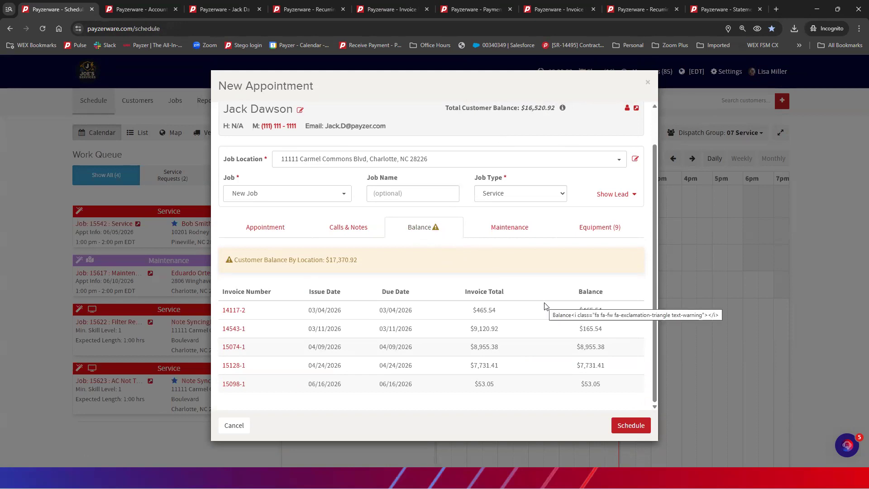
scroll(545, 302, up, 2)
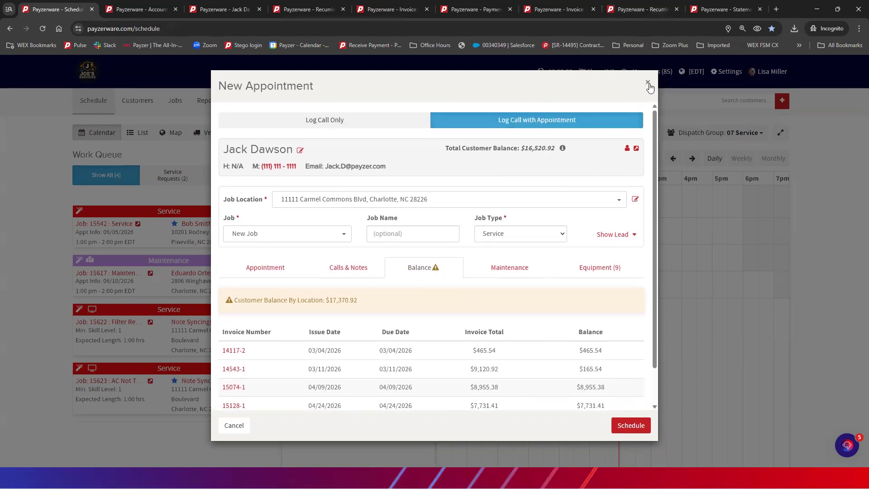
click(648, 83)
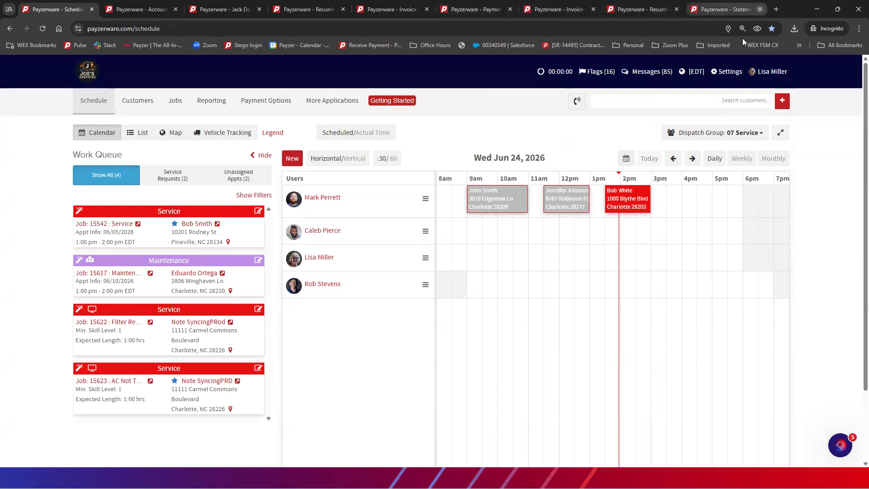
click(404, 102)
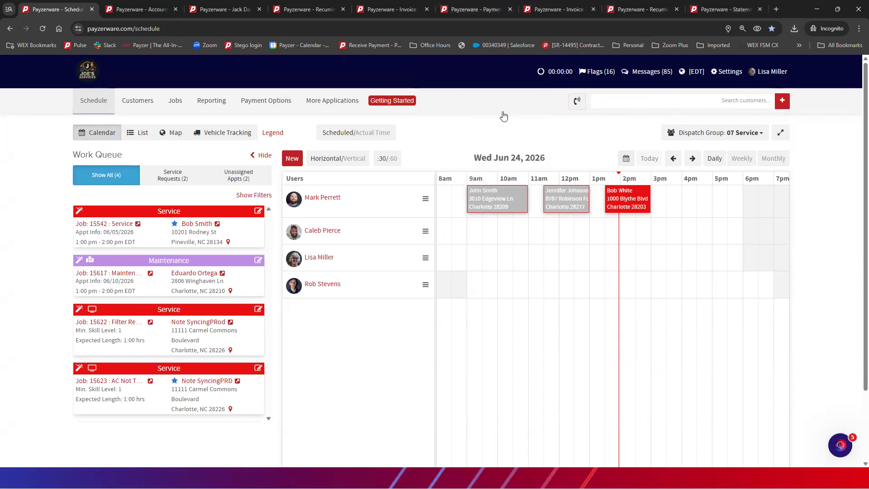
scroll(508, 146, down, 2)
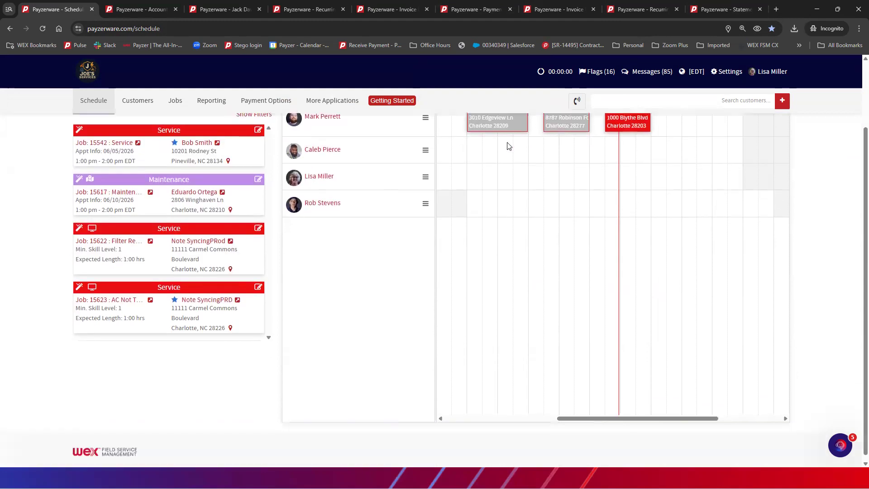
scroll(508, 146, up, 2)
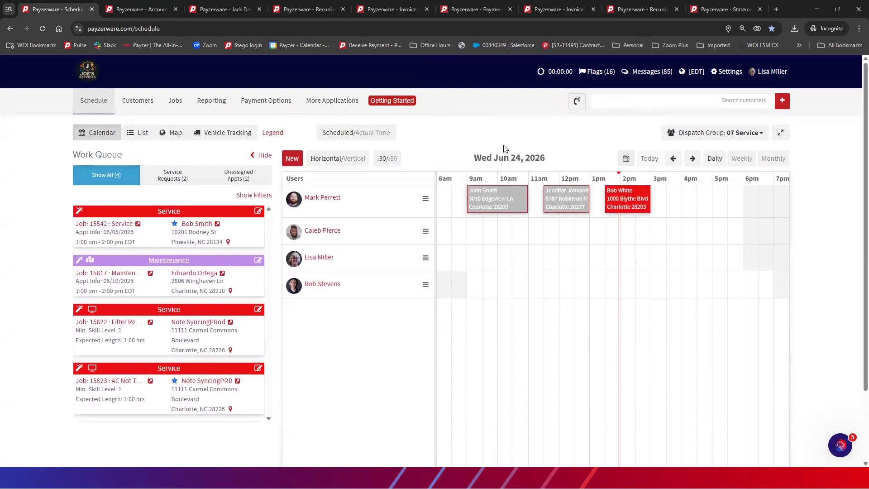